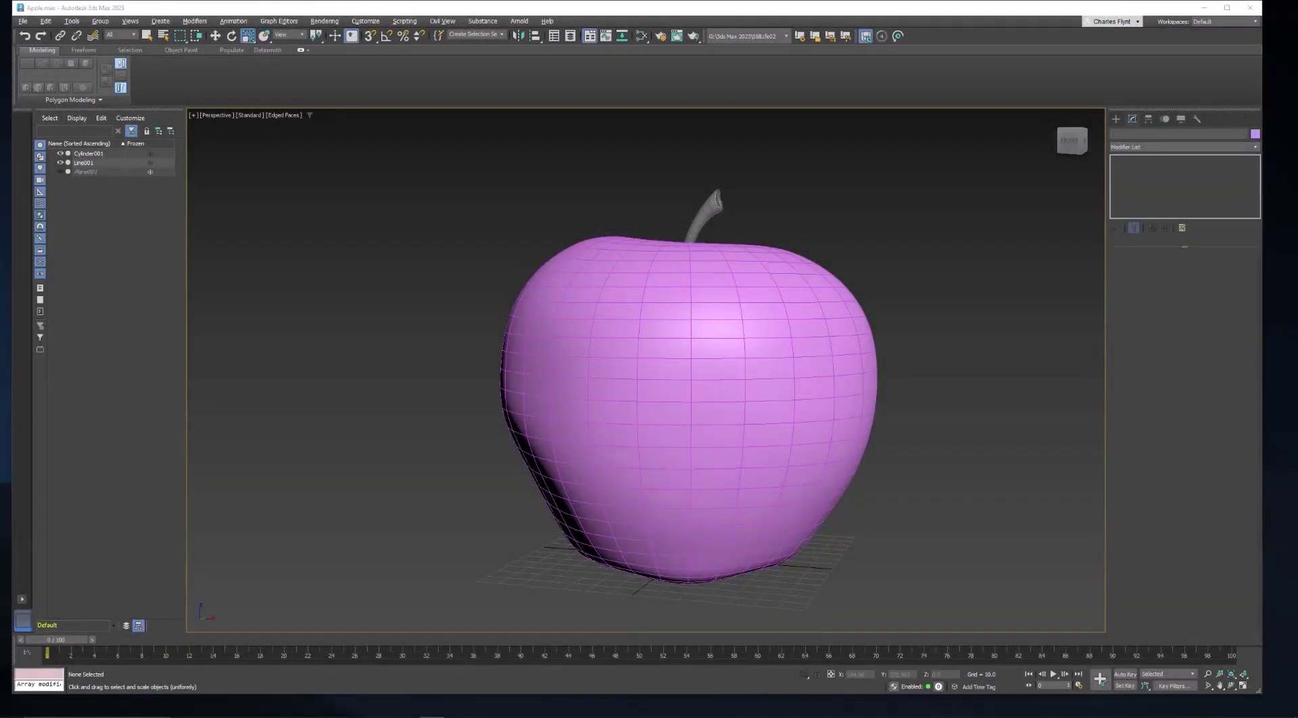
pyautogui.click(809, 348)
pyautogui.moveTo(808, 348); pyautogui.dragTo(742, 351, button='middle')
pyautogui.click(397, 405)
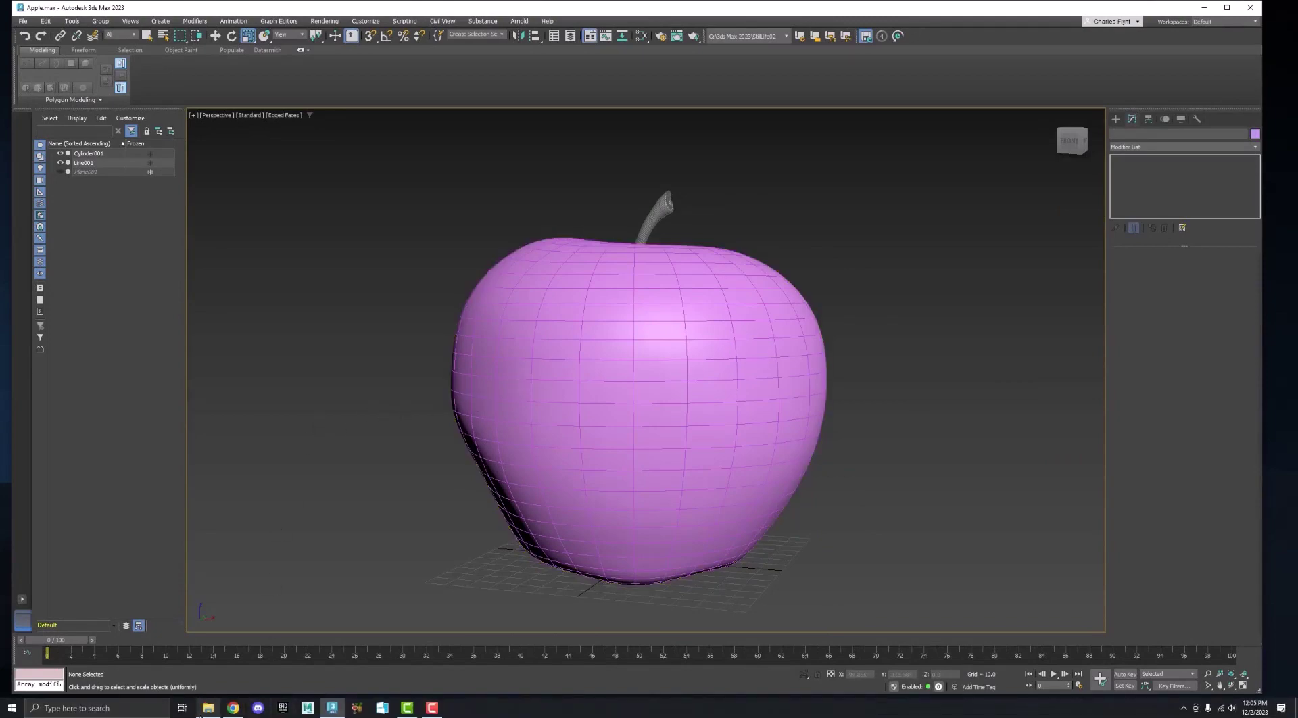
# Step: In File Explorer, copy all the files from the FruitTextures folder into the project's sceneassets images folder and close both folder windows
pyautogui.click(205, 711)
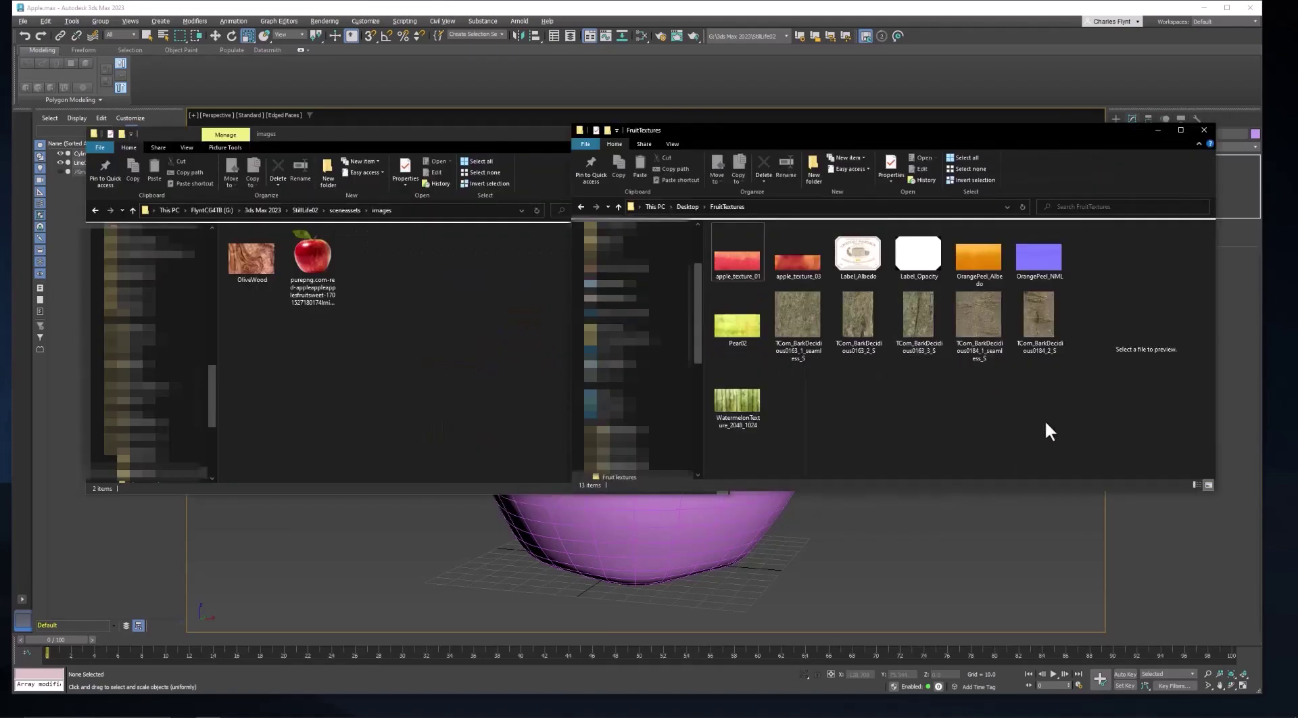
pyautogui.moveTo(1045, 419); pyautogui.dragTo(731, 257)
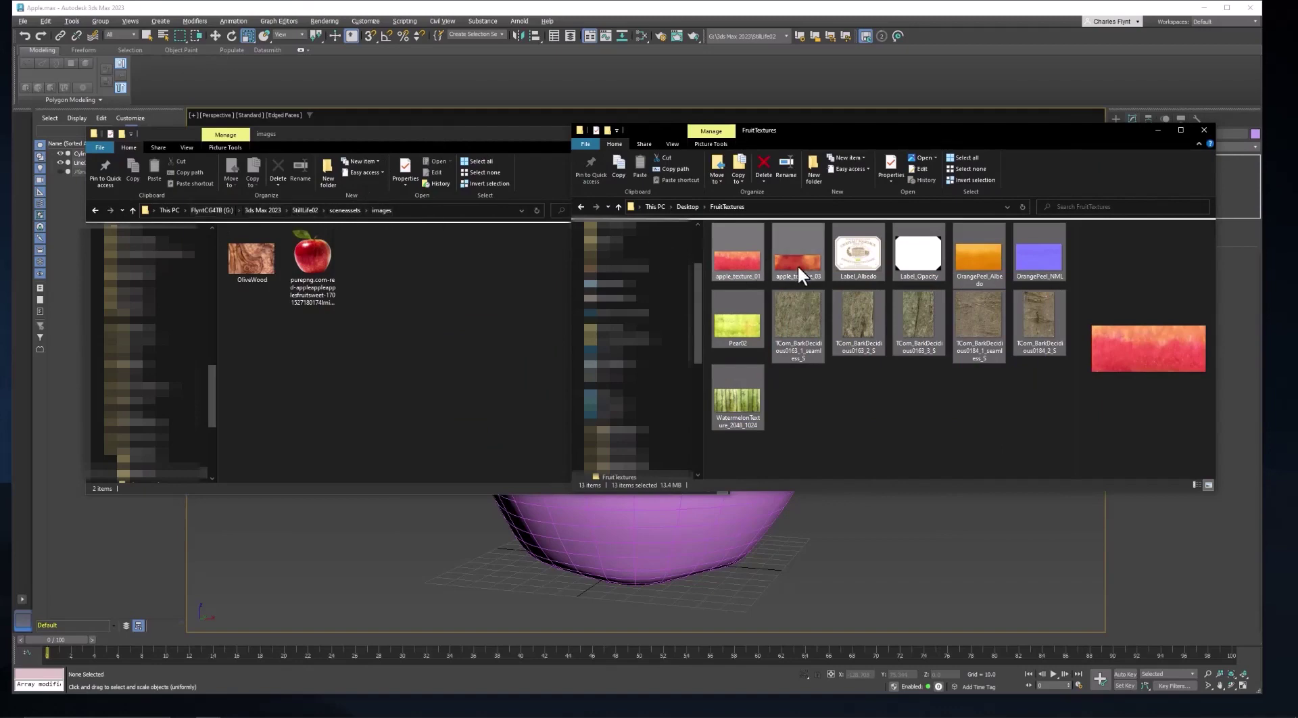
pyautogui.moveTo(751, 257); pyautogui.dragTo(424, 323)
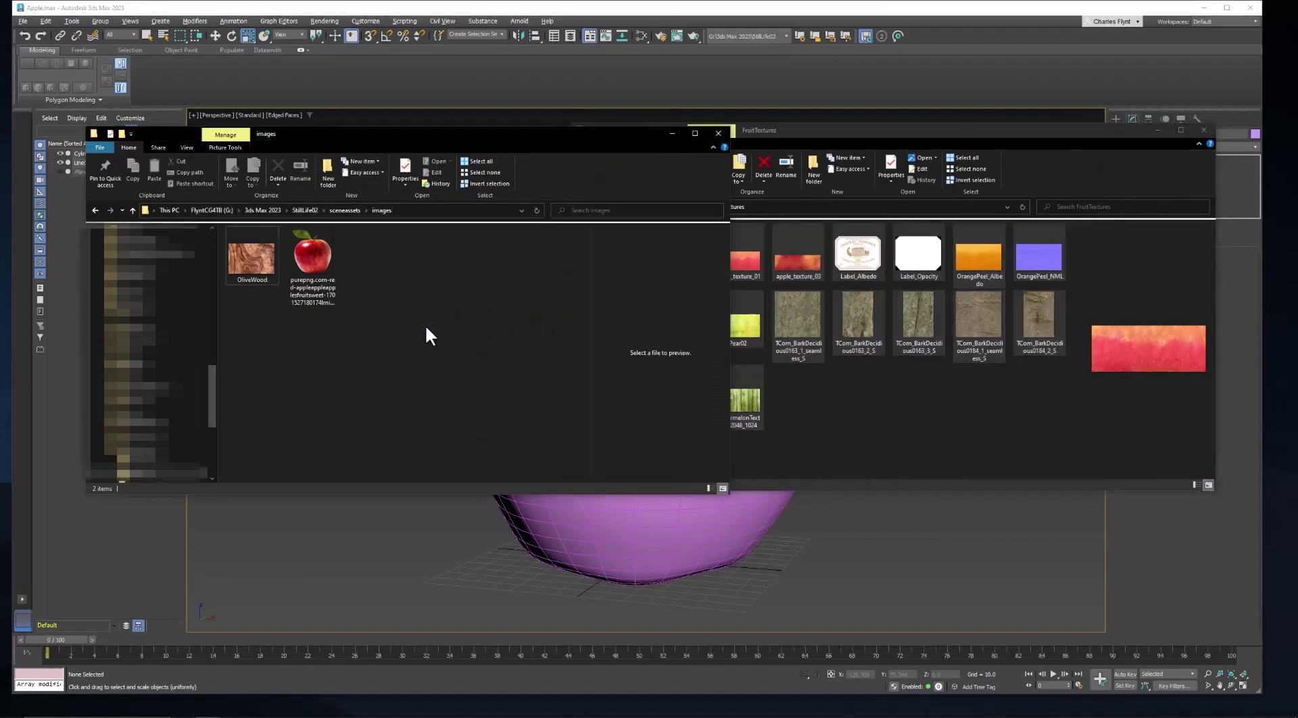
pyautogui.click(1195, 128)
pyautogui.click(718, 133)
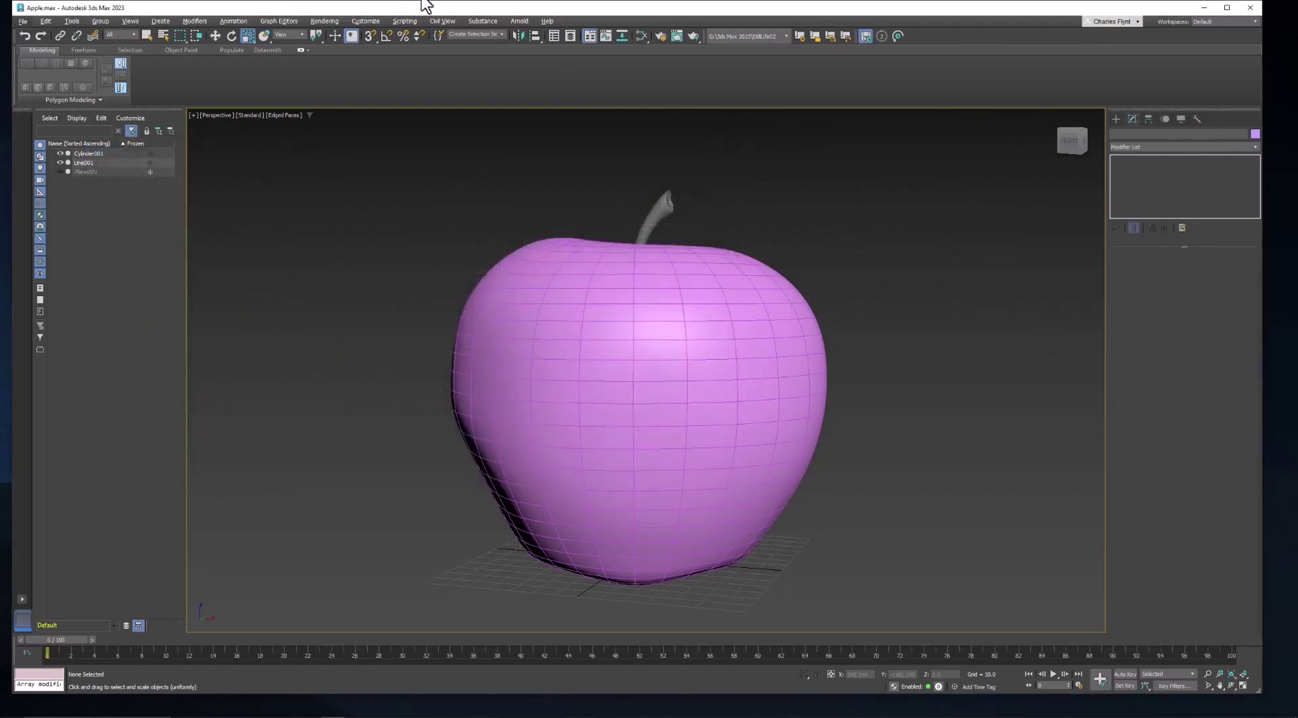
# Step: In the Slate Material Editor, connect a bitmap using apple_texture_03 to the Base Color Map of the physical material
pyautogui.click(639, 35)
pyautogui.moveTo(413, 254); pyautogui.dragTo(257, 252, button='middle')
pyautogui.moveTo(168, 208); pyautogui.dragTo(335, 192)
pyautogui.moveTo(364, 211)
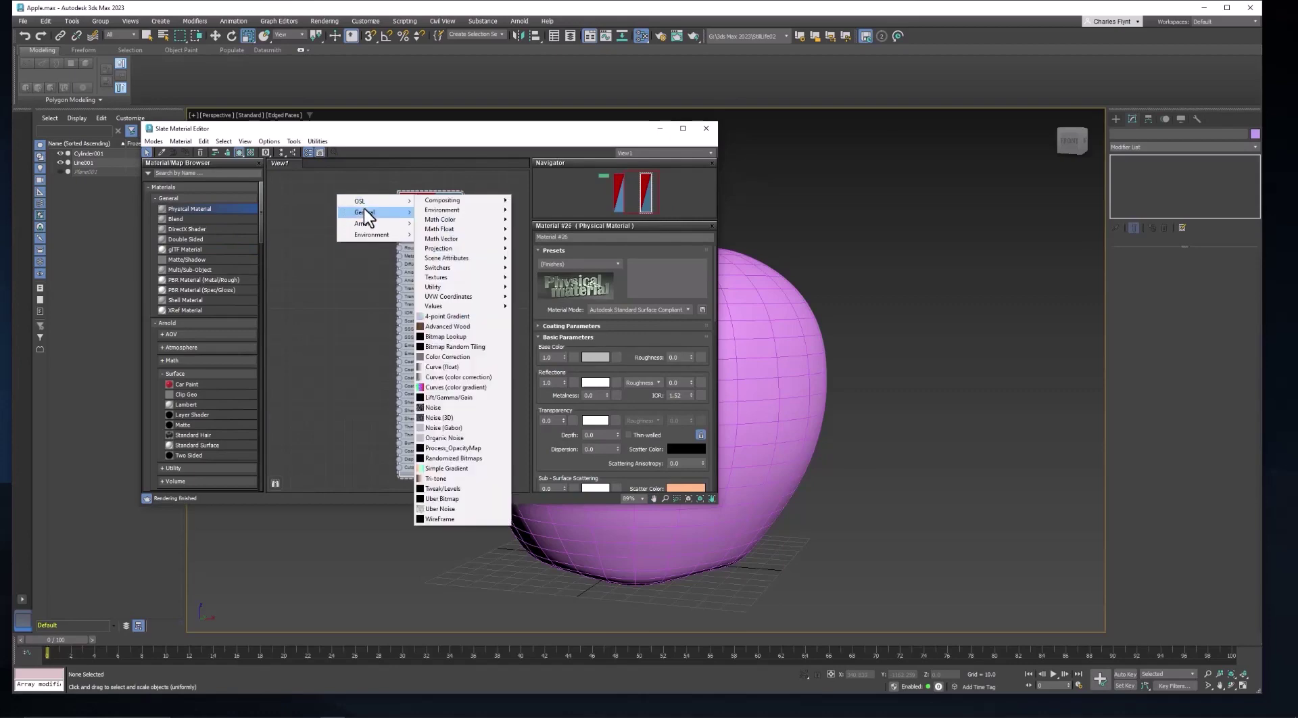
pyautogui.click(456, 222)
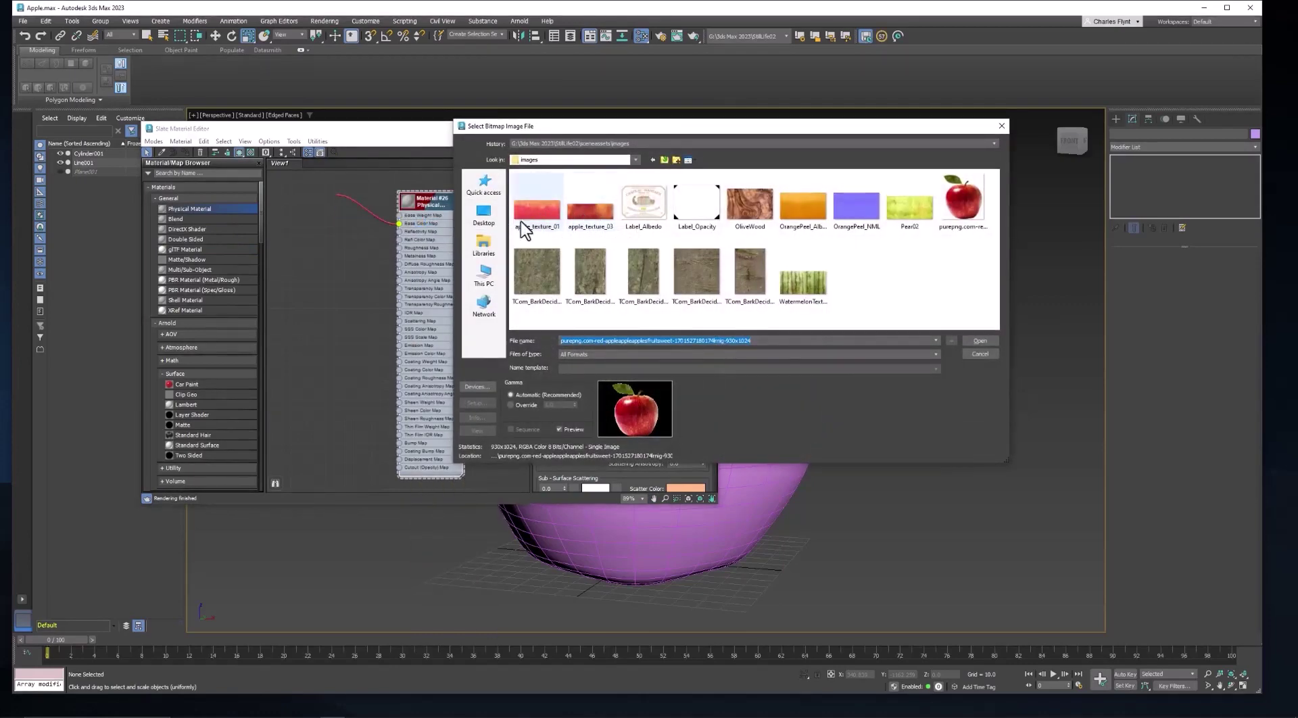
pyautogui.click(590, 203)
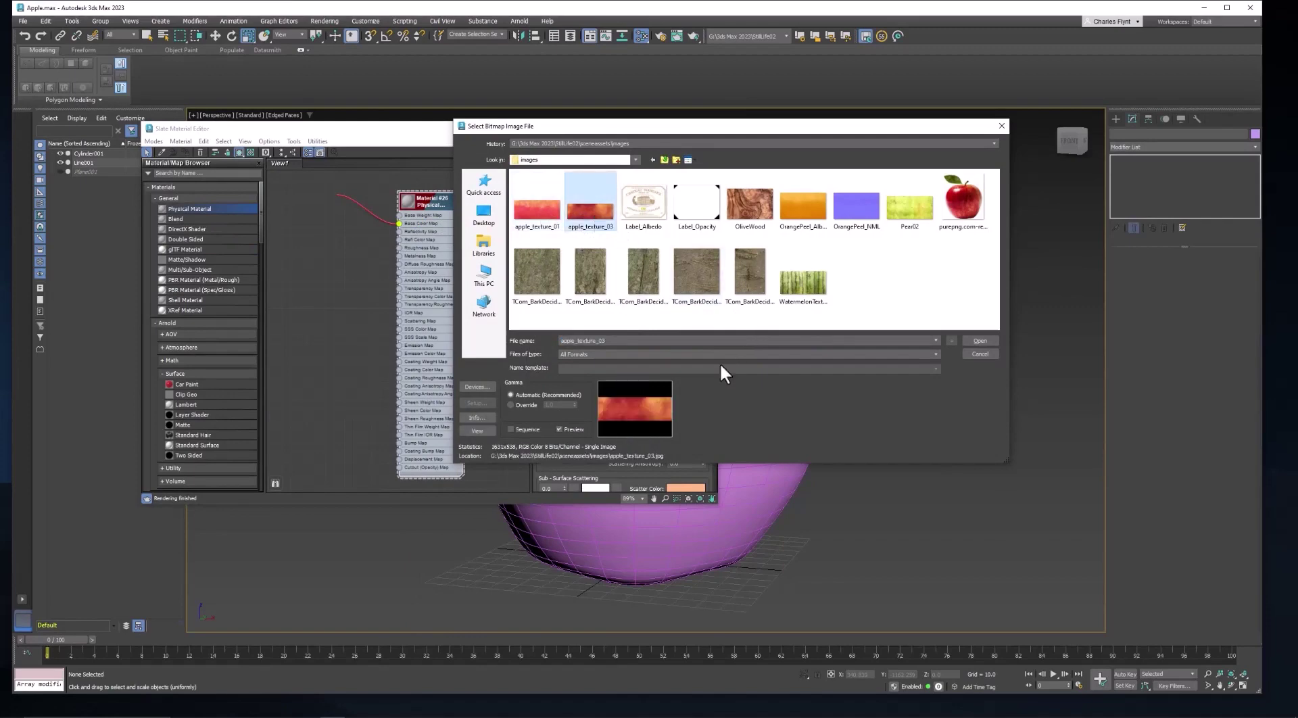
pyautogui.click(984, 341)
# Step: Assign the textured physical material to the apple body and close the material editor
pyautogui.moveTo(450, 276); pyautogui.dragTo(400, 278, button='middle')
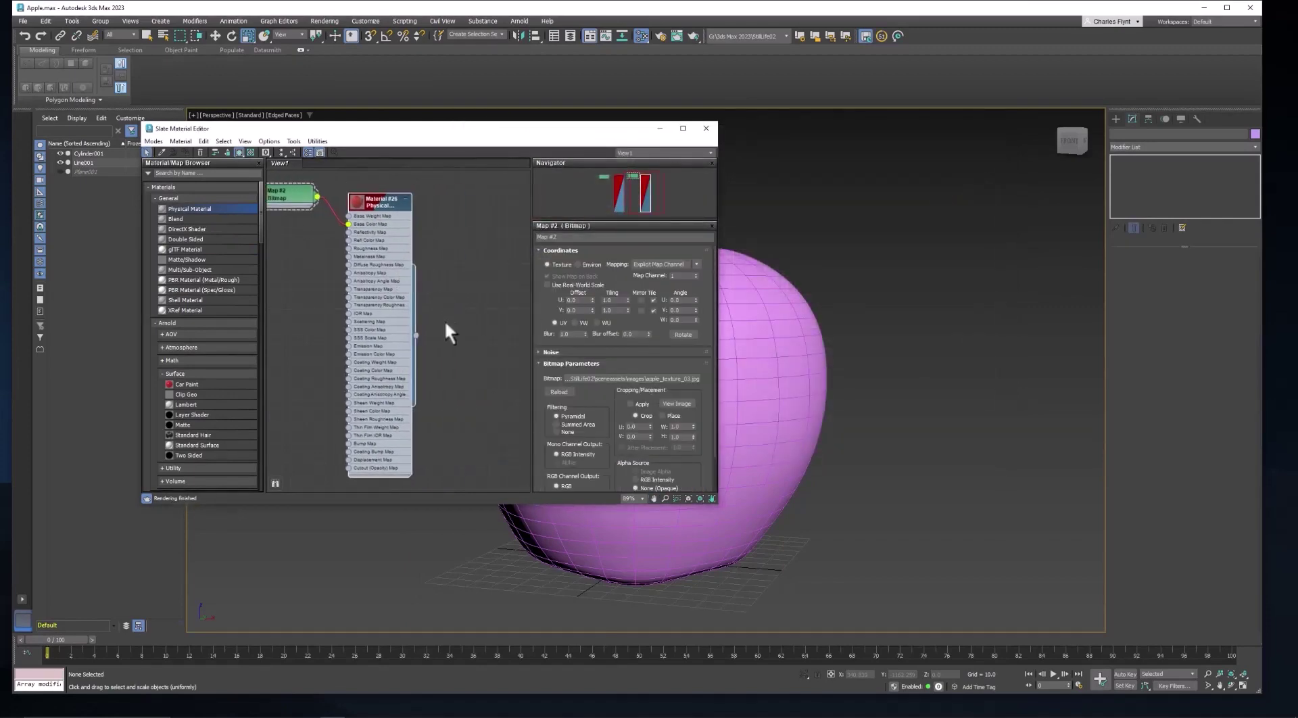
pyautogui.moveTo(417, 333); pyautogui.dragTo(755, 341)
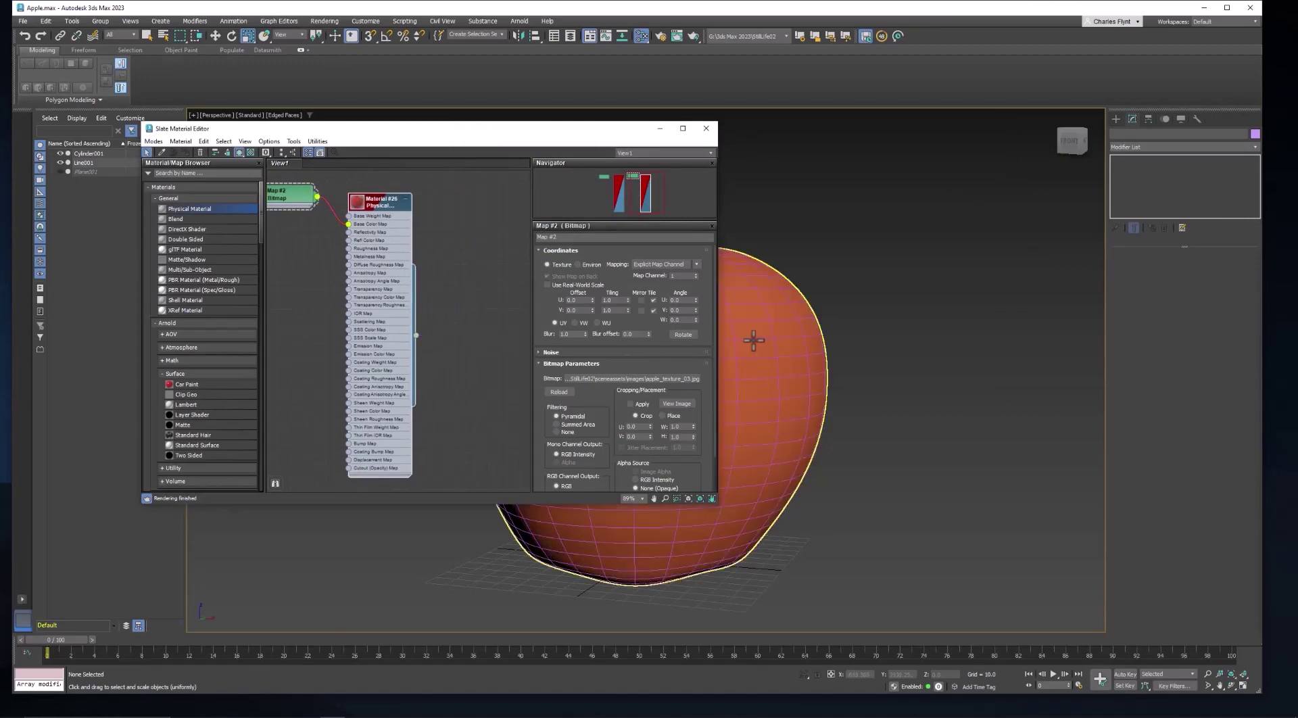
pyautogui.click(706, 128)
# Step: Select the apple body and add a UVW Map modifier to it
pyautogui.moveTo(658, 369)
pyautogui.mouseDown(button='middle')
pyautogui.moveTo(712, 379)
pyautogui.moveTo(547, 379)
pyautogui.moveTo(737, 383)
pyautogui.moveTo(689, 383)
pyautogui.mouseUp(button='middle')
pyautogui.click(690, 383)
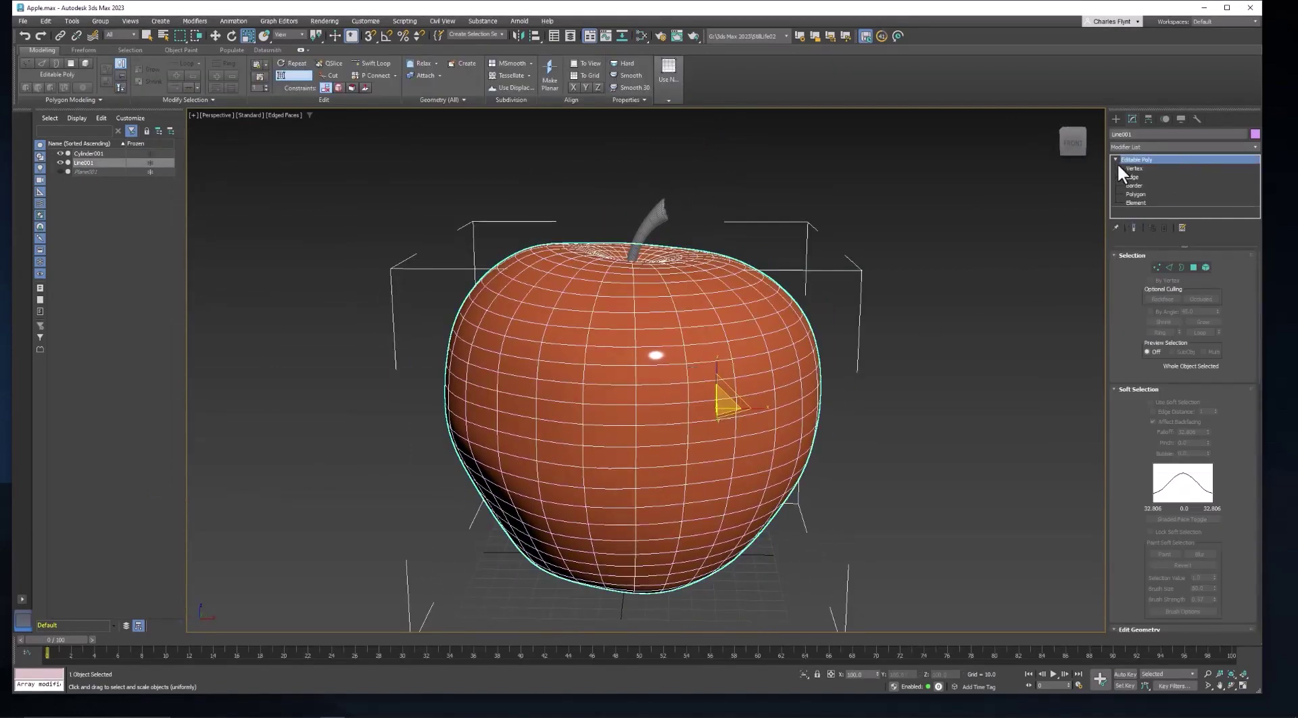
pyautogui.click(1163, 148)
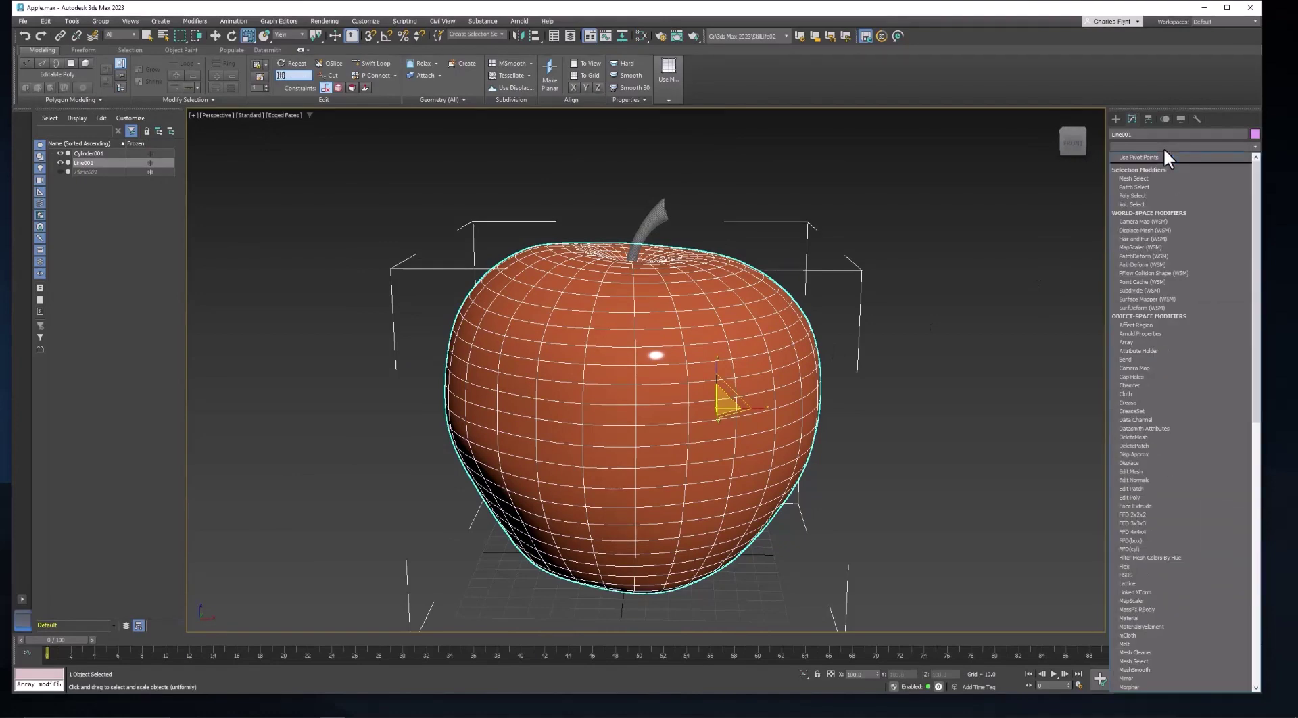
pyautogui.scroll(-20, 1198, 403)
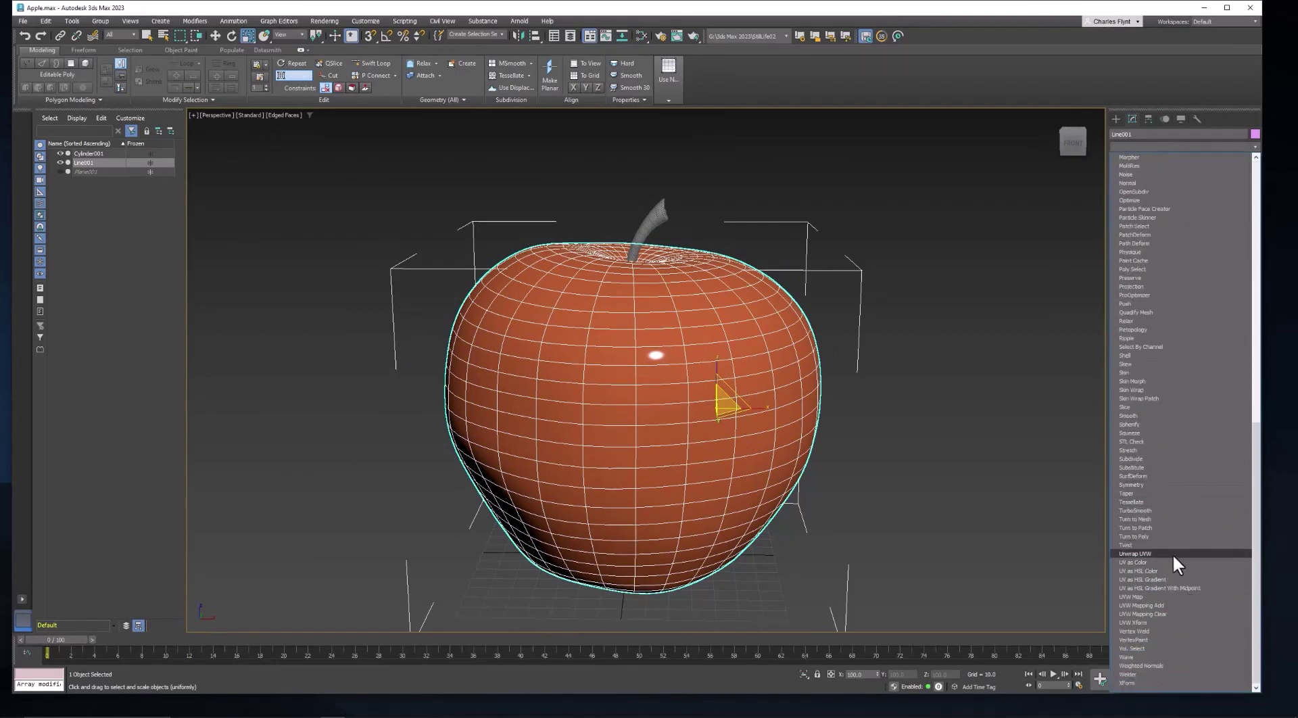
pyautogui.click(1173, 596)
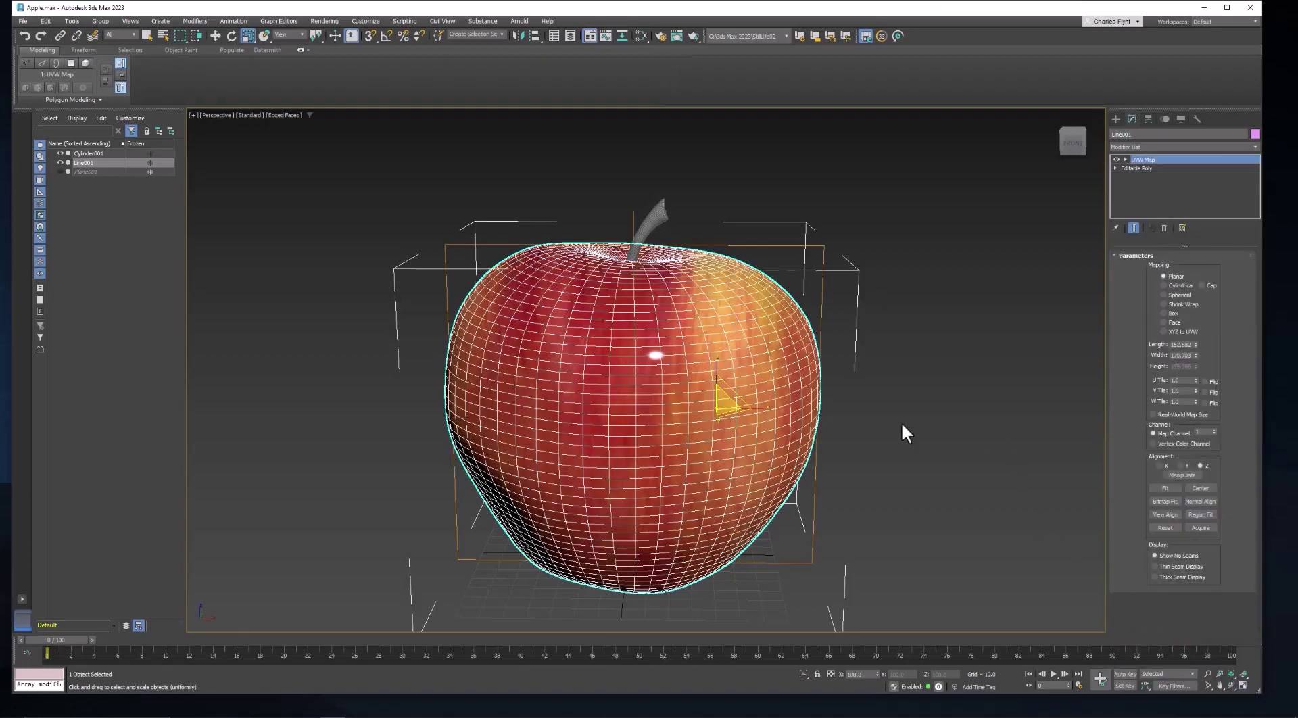
# Step: Try cylindrical mapping on the apple's UVW Map and inspect how the texture wraps
pyautogui.keyDown('alt'); pyautogui.moveTo(885, 422); pyautogui.dragTo(946, 415, button='middle'); pyautogui.keyUp('alt')
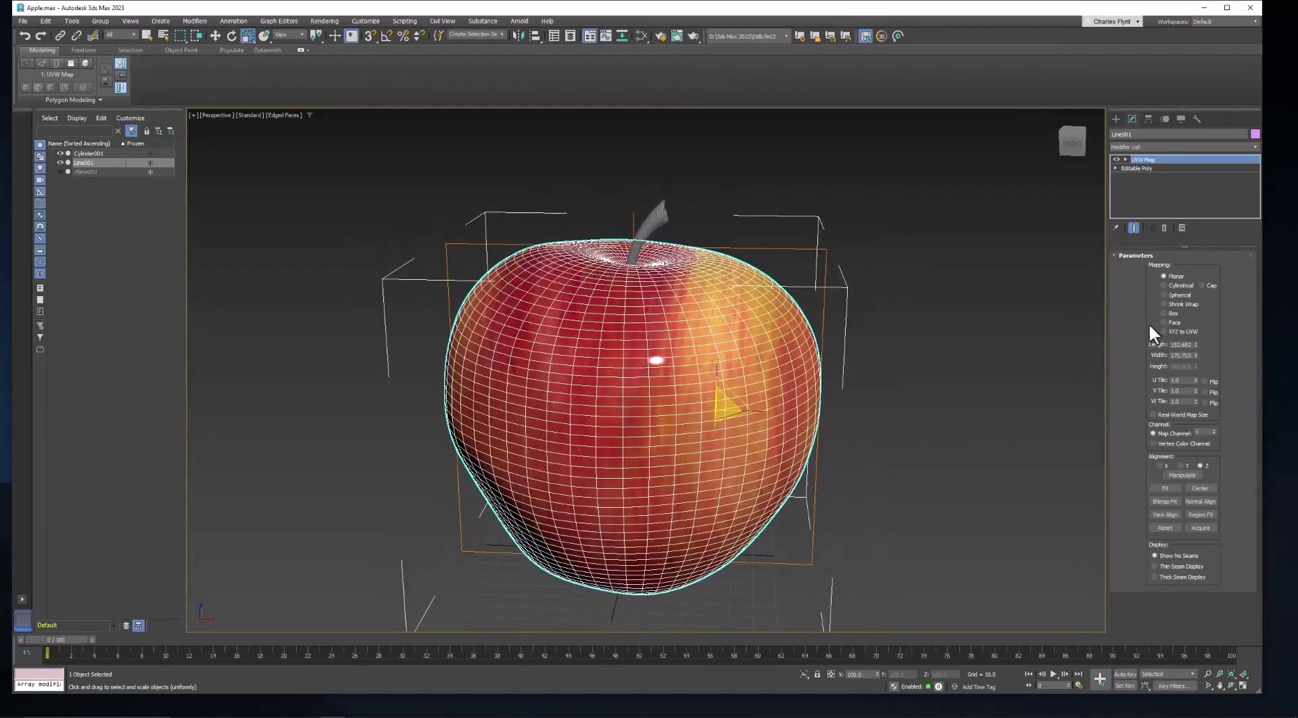
pyautogui.click(1165, 287)
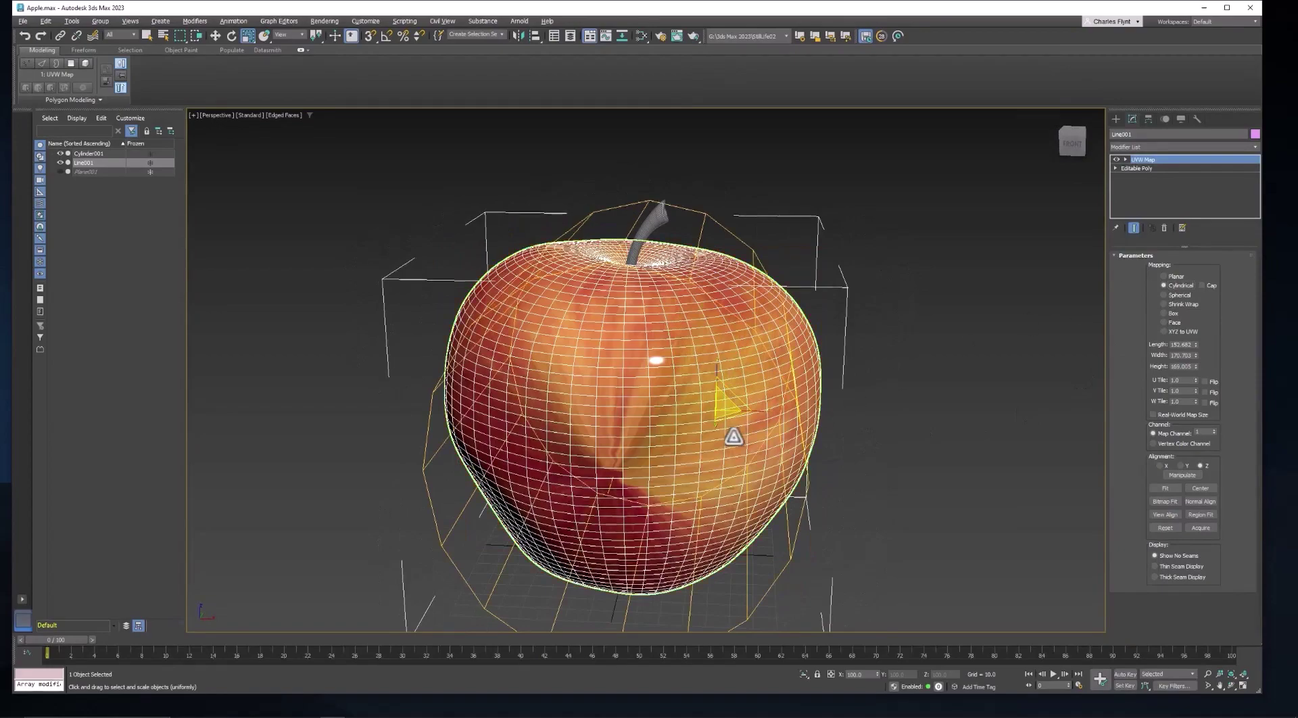
pyautogui.keyDown('alt'); pyautogui.moveTo(732, 434); pyautogui.dragTo(1039, 389, button='middle'); pyautogui.keyUp('alt')
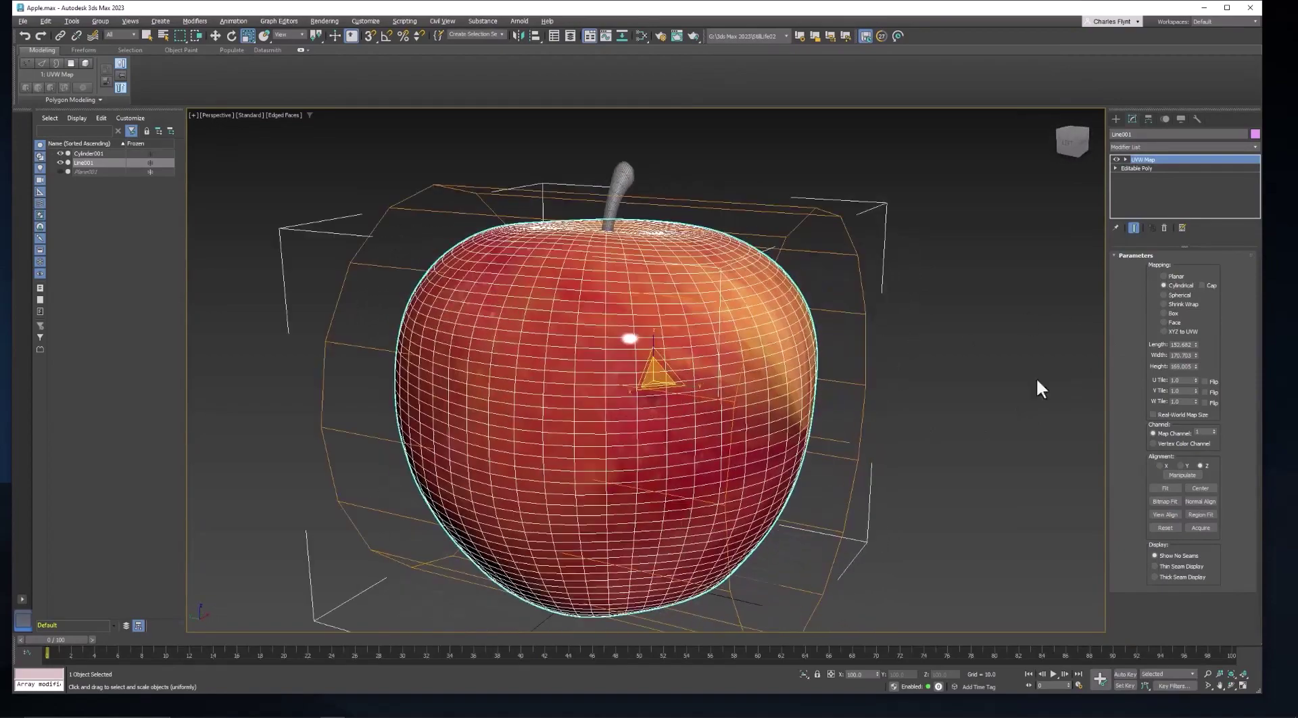
# Step: Set the apple's UVW mapping to Spherical with its alignment on the Y axis
pyautogui.click(1164, 295)
pyautogui.keyDown('alt'); pyautogui.moveTo(805, 391); pyautogui.dragTo(728, 395, button='middle'); pyautogui.keyUp('alt')
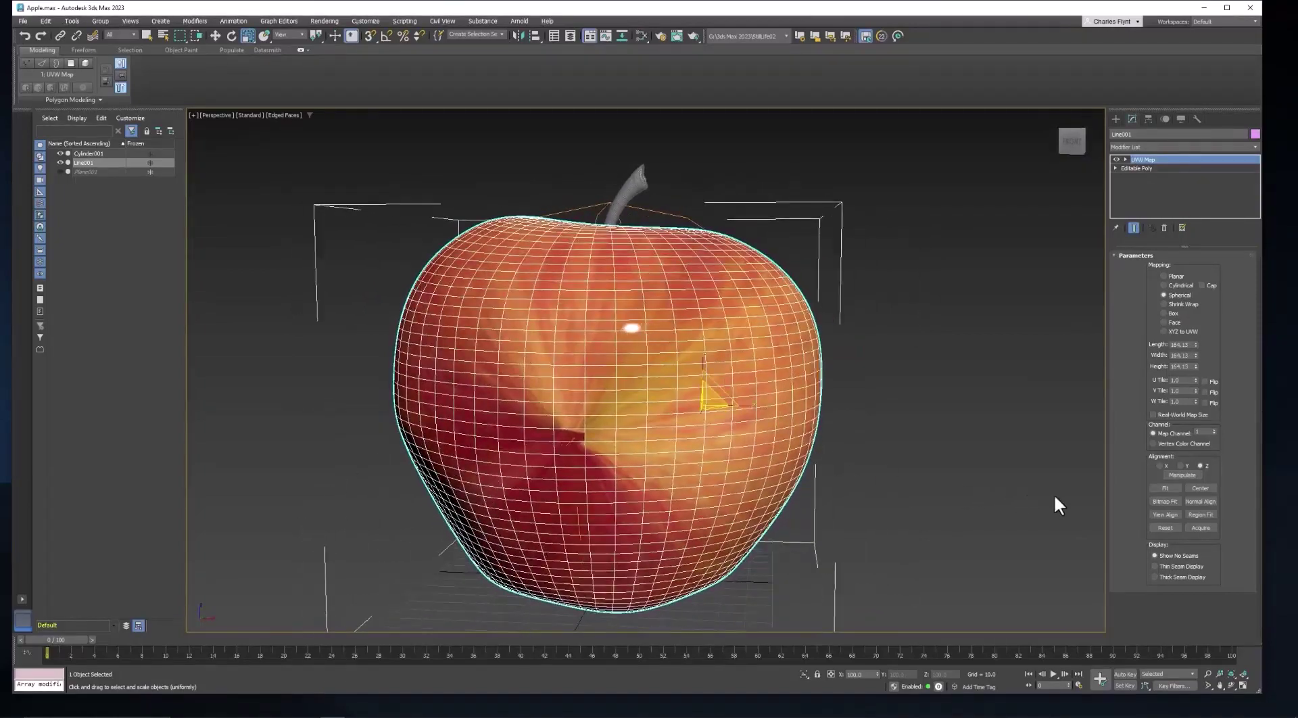
pyautogui.click(1180, 465)
pyautogui.keyDown('alt'); pyautogui.moveTo(811, 466); pyautogui.dragTo(863, 387, button='middle'); pyautogui.keyUp('alt')
pyautogui.click(1073, 140)
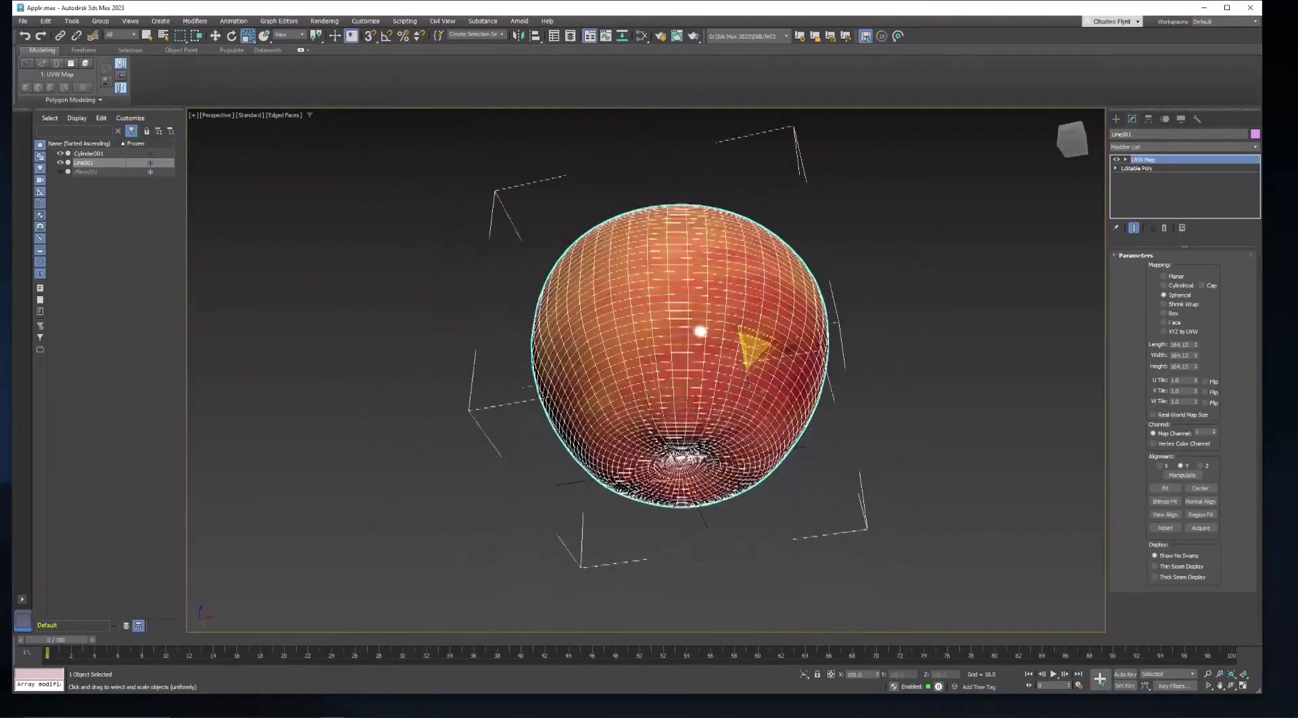
# Step: Rotate the UVW Map gizmo with angle snap on so the texture runs from the stem down the apple
pyautogui.click(1124, 159)
pyautogui.click(1142, 167)
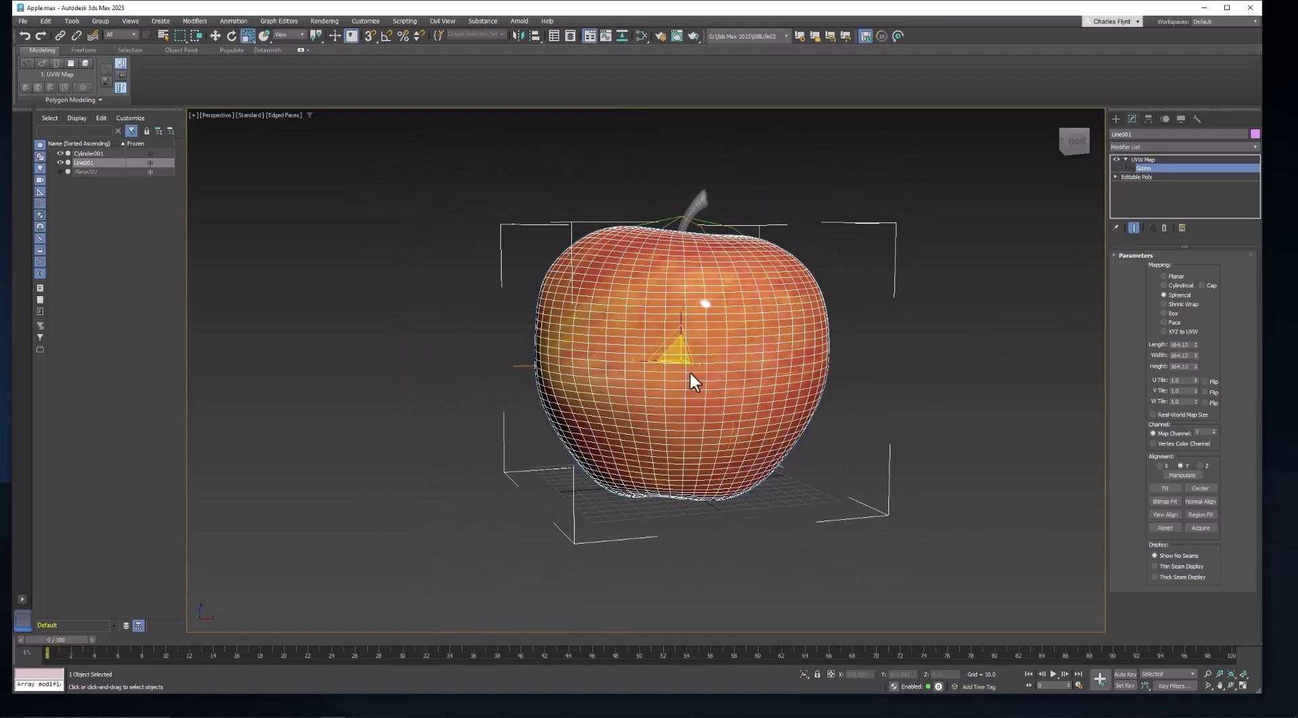
pyautogui.moveTo(688, 363); pyautogui.dragTo(715, 342)
pyautogui.keyDown('alt'); pyautogui.moveTo(739, 376); pyautogui.dragTo(541, 408, button='middle'); pyautogui.keyUp('alt')
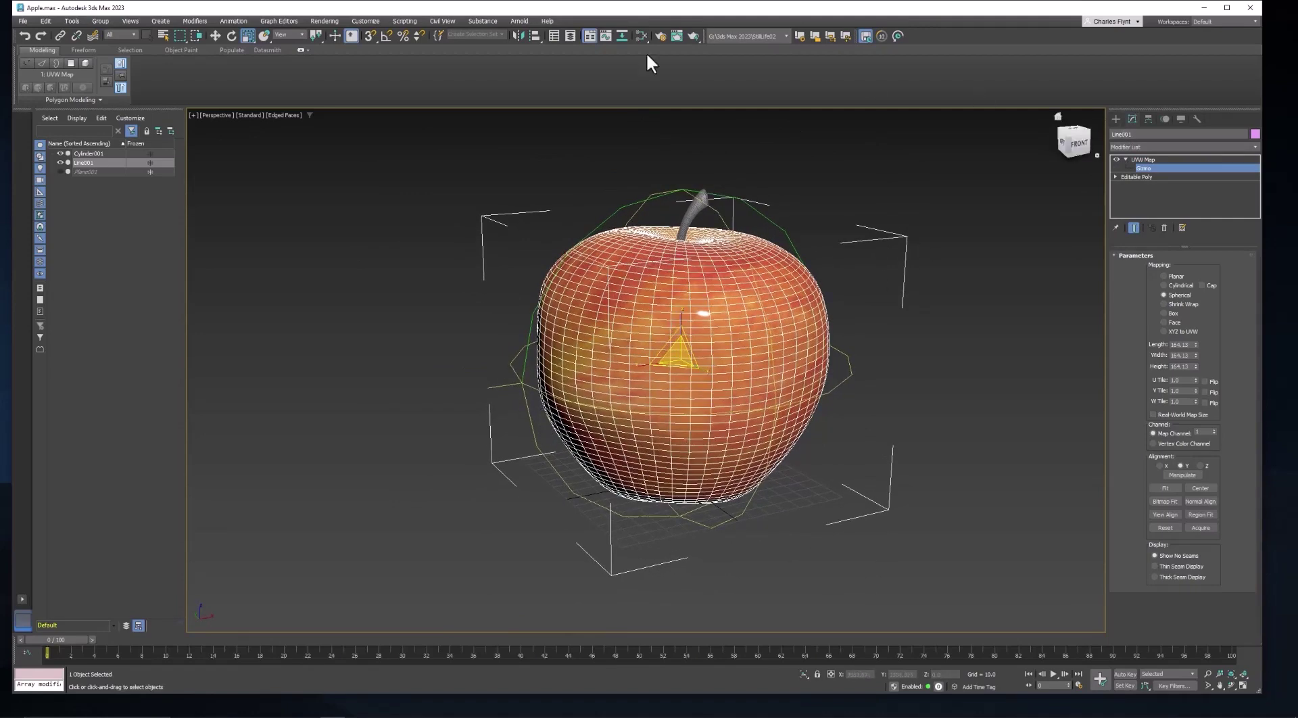
pyautogui.click(231, 36)
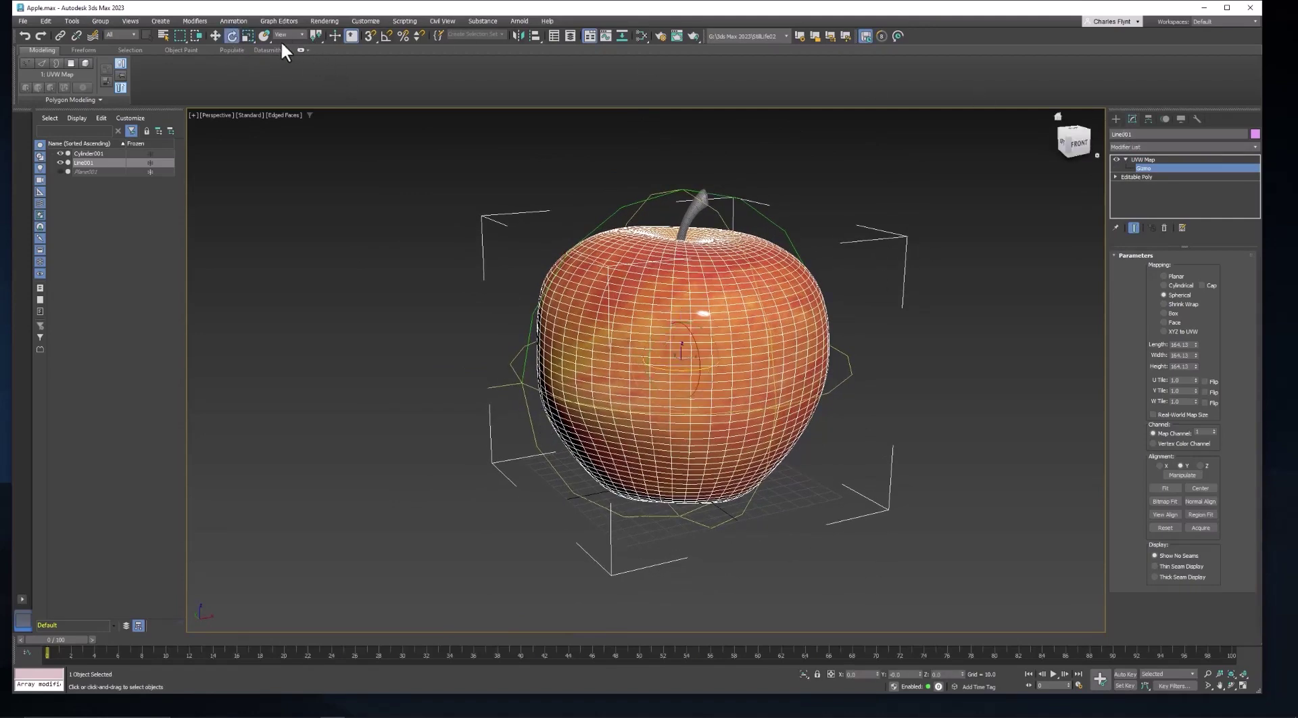
pyautogui.click(385, 34)
pyautogui.moveTo(671, 312); pyautogui.dragTo(608, 341)
pyautogui.keyDown('alt'); pyautogui.moveTo(608, 341); pyautogui.dragTo(297, 121, button='middle'); pyautogui.keyUp('alt')
# Step: Leave gizmo editing, deselect the apple and turn off the Edged Faces display in the viewport
pyautogui.click(1135, 159)
pyautogui.hotkey('ctrl', 'd')
pyautogui.click(284, 115)
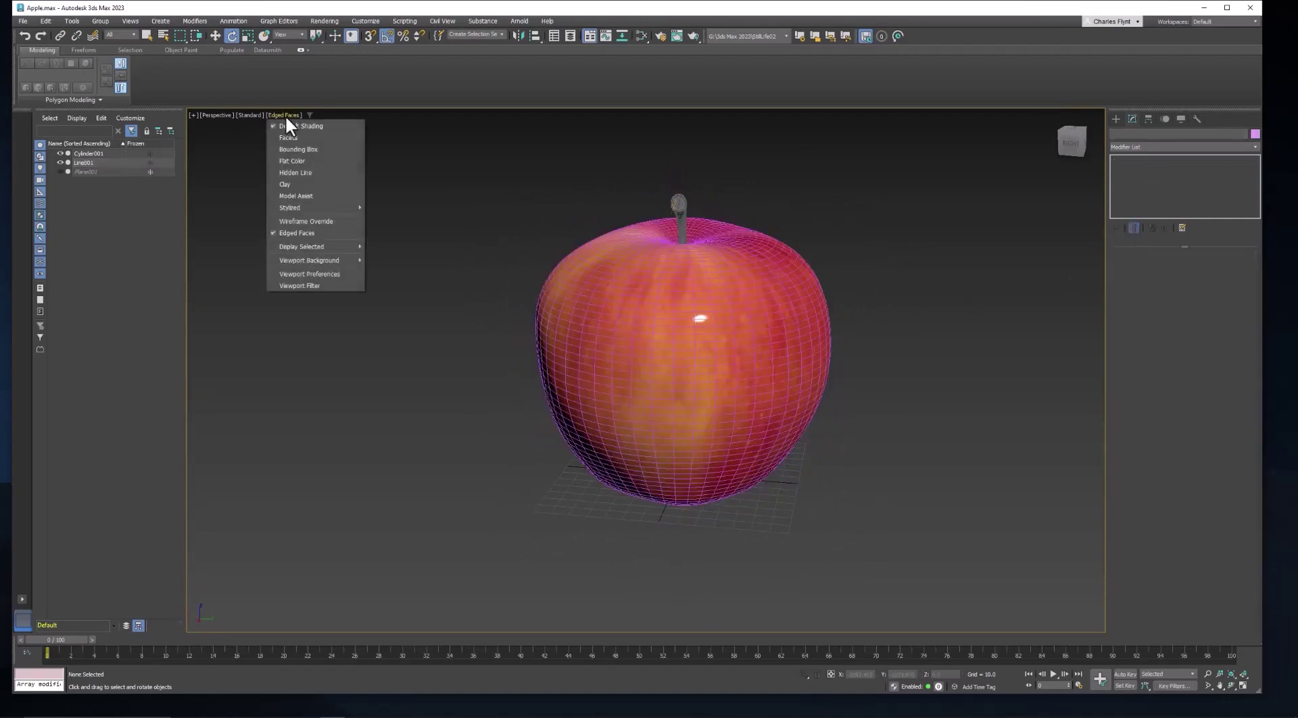
pyautogui.click(328, 231)
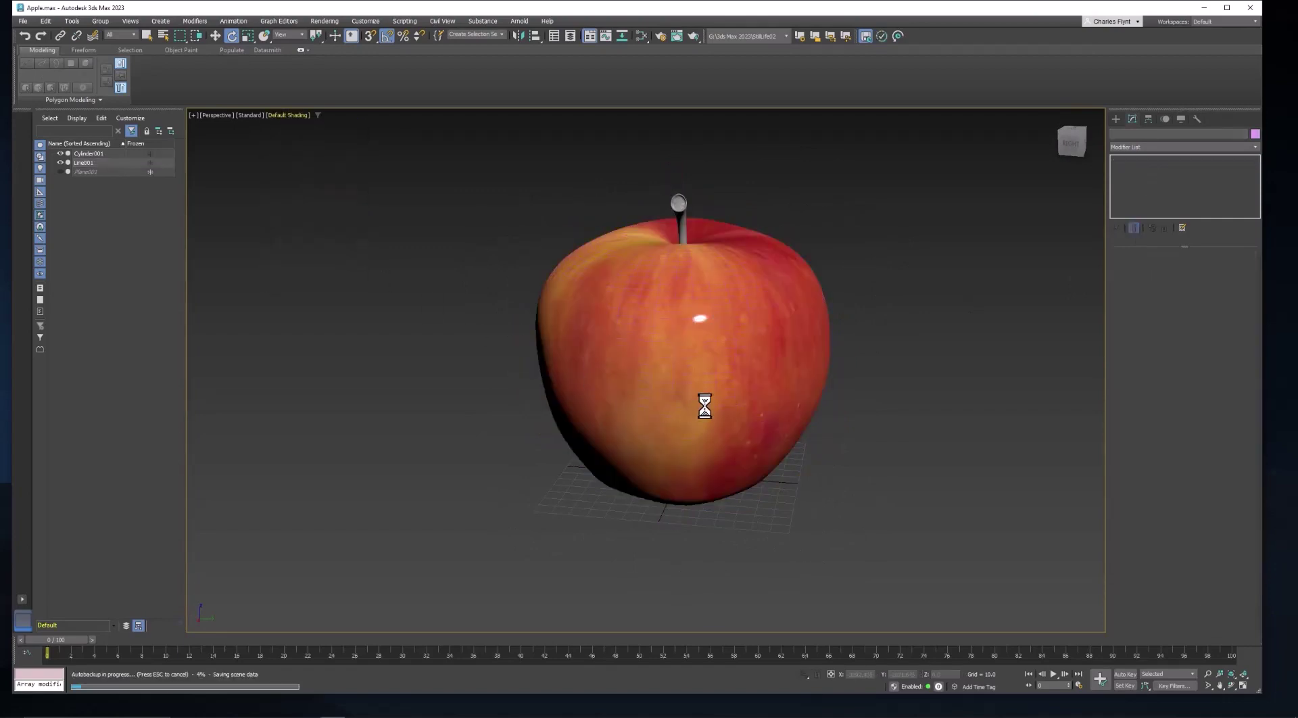
# Step: Move the stem slightly so it sits in the middle of the dimple on top of the apple
pyautogui.keyDown('alt'); pyautogui.moveTo(704, 405); pyautogui.dragTo(1016, 434, button='middle'); pyautogui.keyUp('alt')
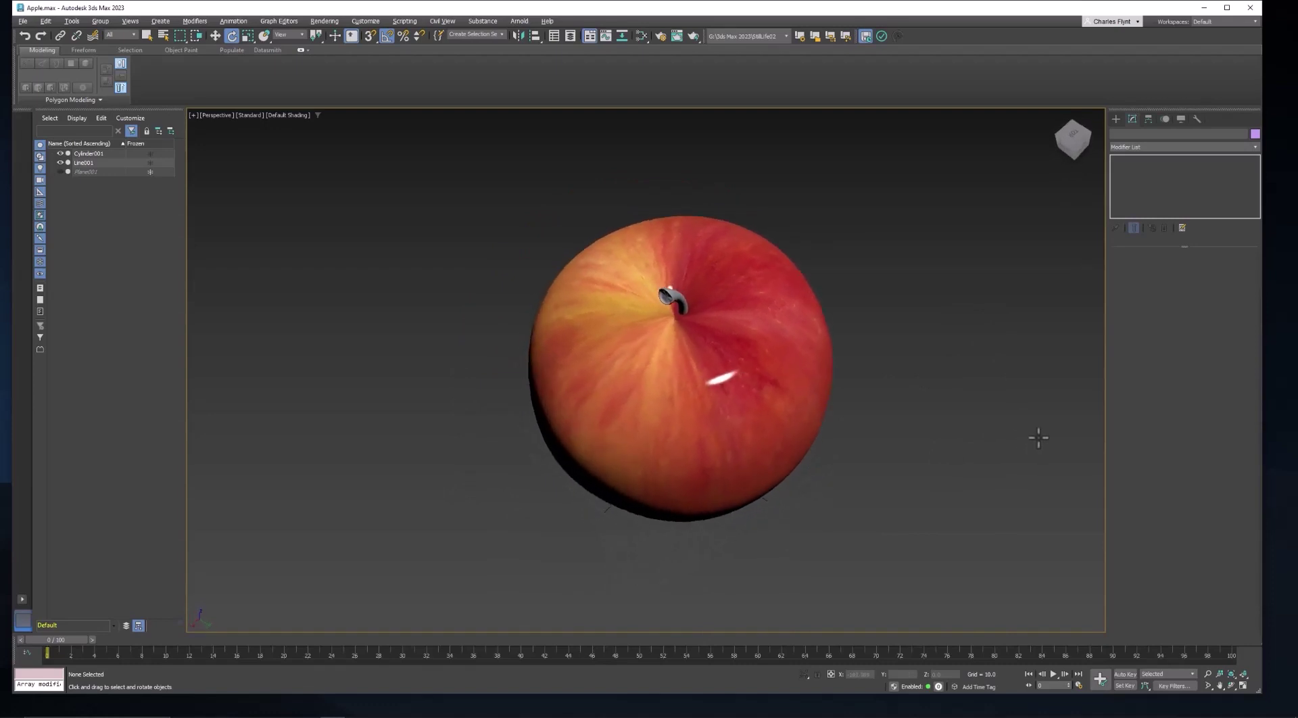
pyautogui.scroll(3, 716, 338)
pyautogui.keyDown('alt'); pyautogui.moveTo(702, 325); pyautogui.dragTo(796, 321, button='middle'); pyautogui.keyUp('alt')
pyautogui.click(659, 278)
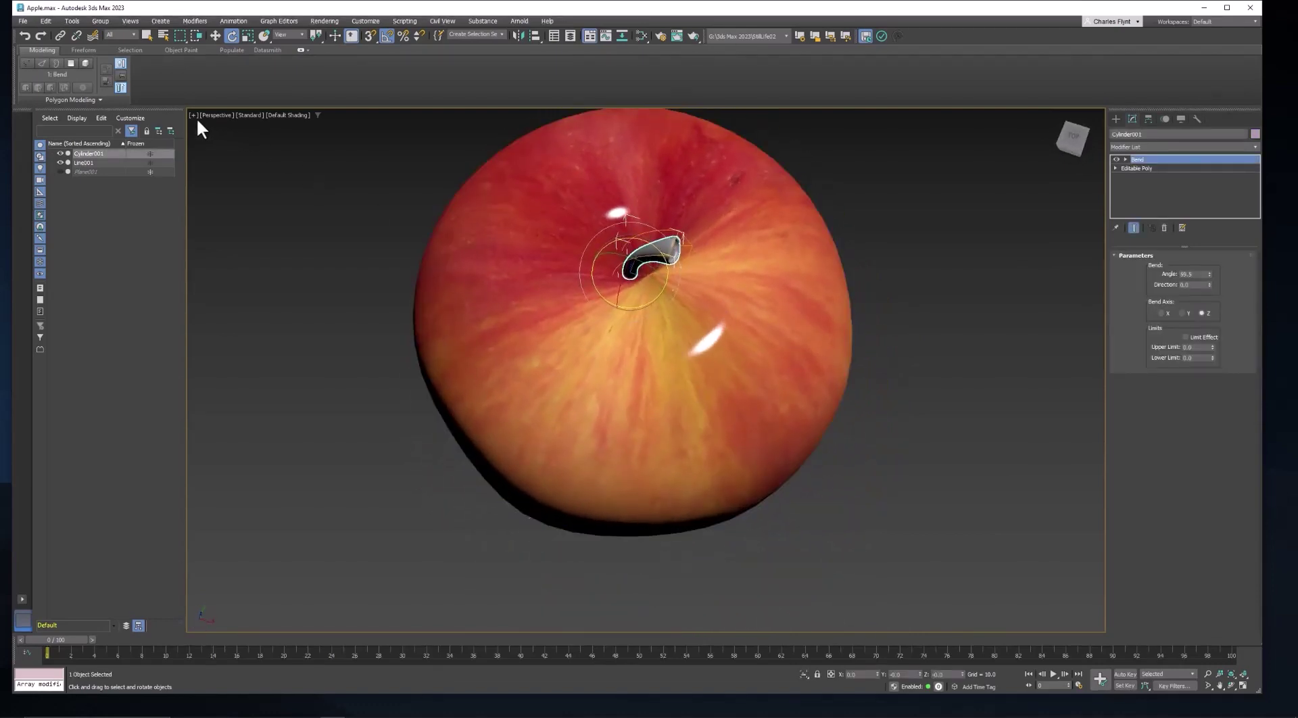
pyautogui.click(214, 35)
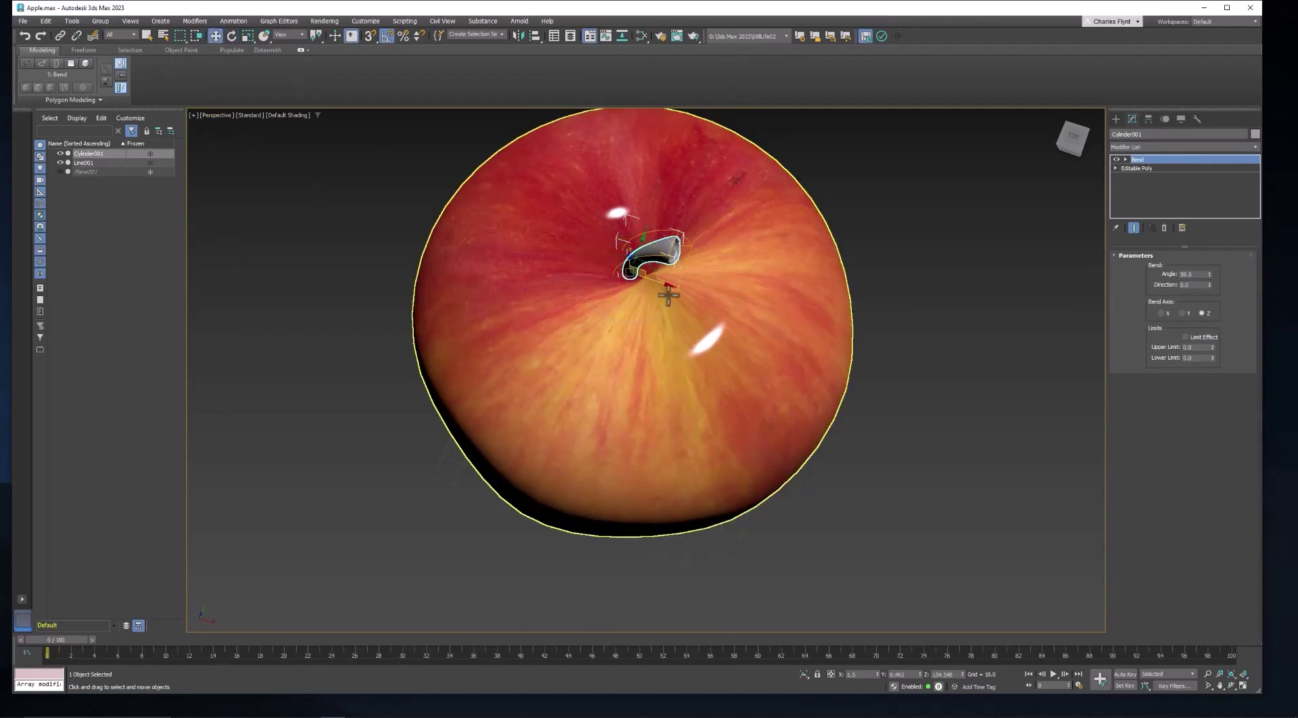
pyautogui.moveTo(653, 267); pyautogui.dragTo(667, 265)
pyautogui.keyDown('alt'); pyautogui.moveTo(668, 264); pyautogui.dragTo(691, 348, button='middle'); pyautogui.keyUp('alt')
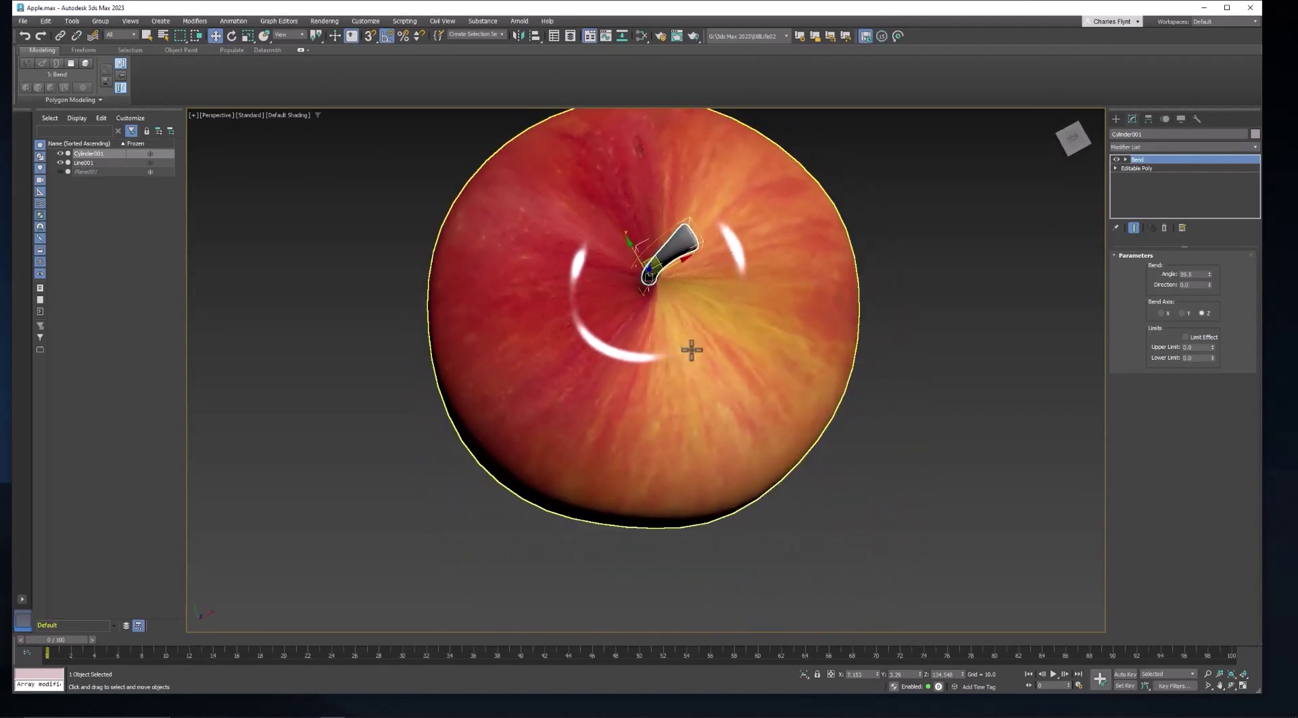
# Step: Shift the apple's UVW Map gizmo slightly to bring the texture's convergence point closer to the stem base
pyautogui.keyDown('alt'); pyautogui.moveTo(751, 324); pyautogui.dragTo(730, 292, button='middle'); pyautogui.keyUp('alt')
pyautogui.click(776, 339)
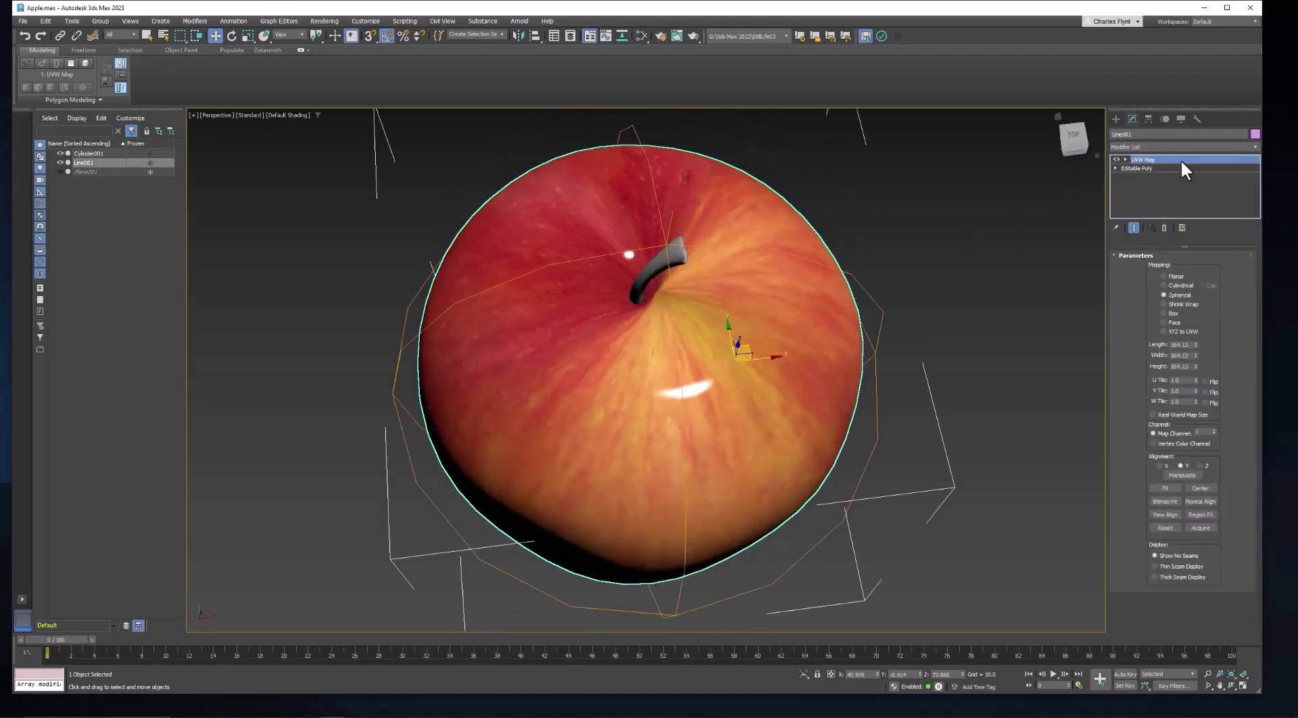
pyautogui.click(1125, 160)
pyautogui.click(1144, 168)
pyautogui.moveTo(645, 379); pyautogui.dragTo(639, 373)
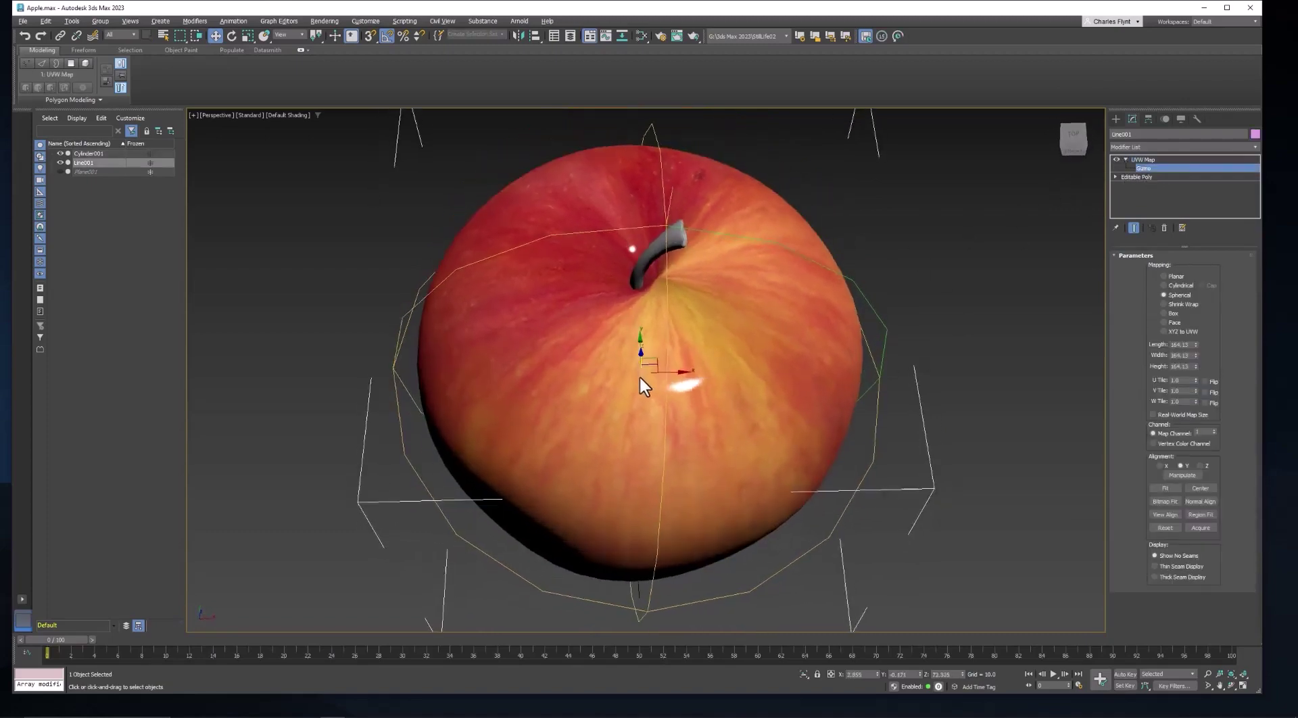
# Step: Turn off angle snap and rotate the UVW Map gizmo slightly to fine-tune the texture's orientation around the stem
pyautogui.click(386, 36)
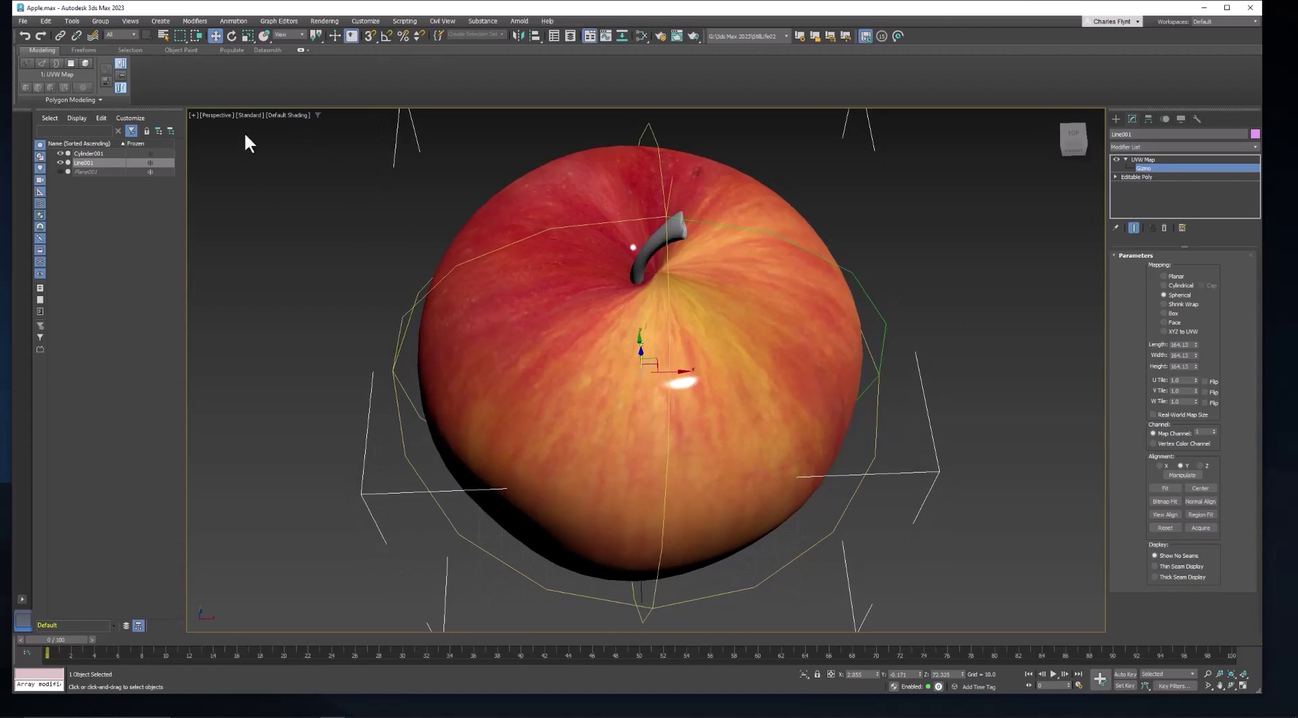
pyautogui.click(232, 36)
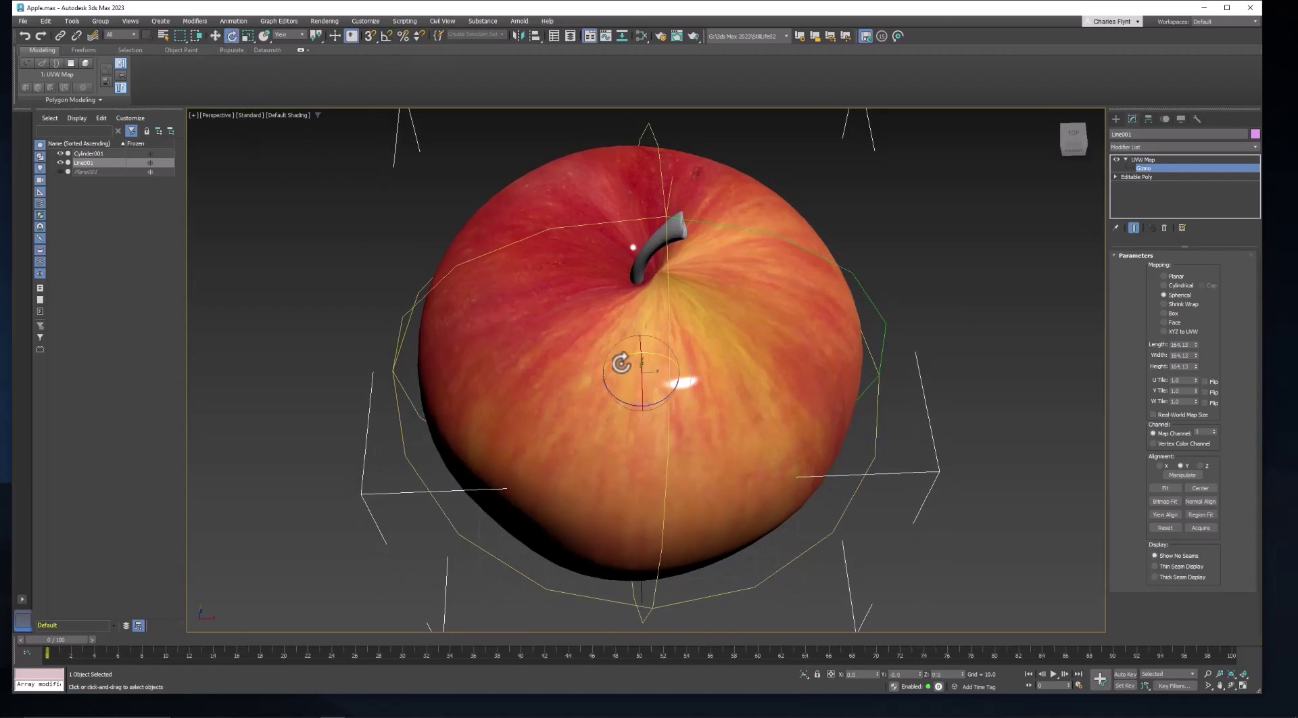
pyautogui.moveTo(618, 363); pyautogui.dragTo(616, 364)
pyautogui.keyDown('alt'); pyautogui.moveTo(615, 364); pyautogui.dragTo(794, 500, button='middle'); pyautogui.keyUp('alt')
# Step: Leave gizmo editing and add an Edit Poly modifier above the apple's UVW Map
pyautogui.click(1144, 160)
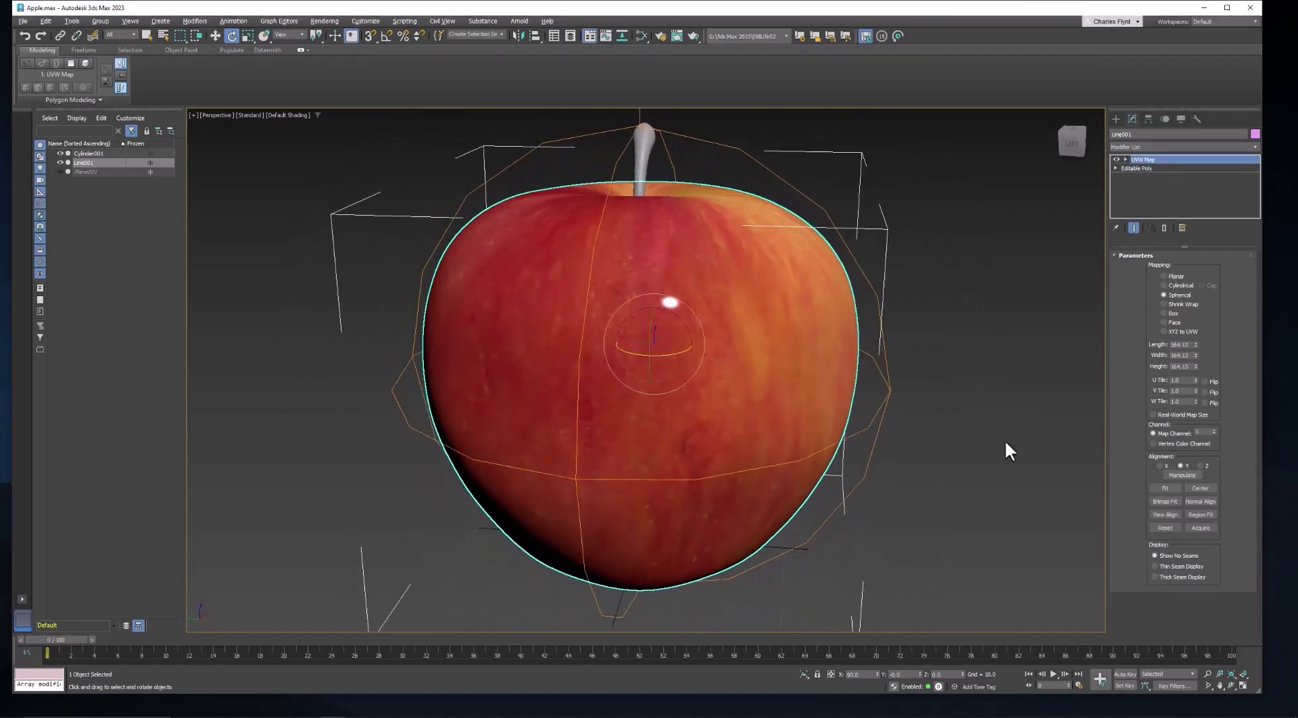
pyautogui.click(1157, 144)
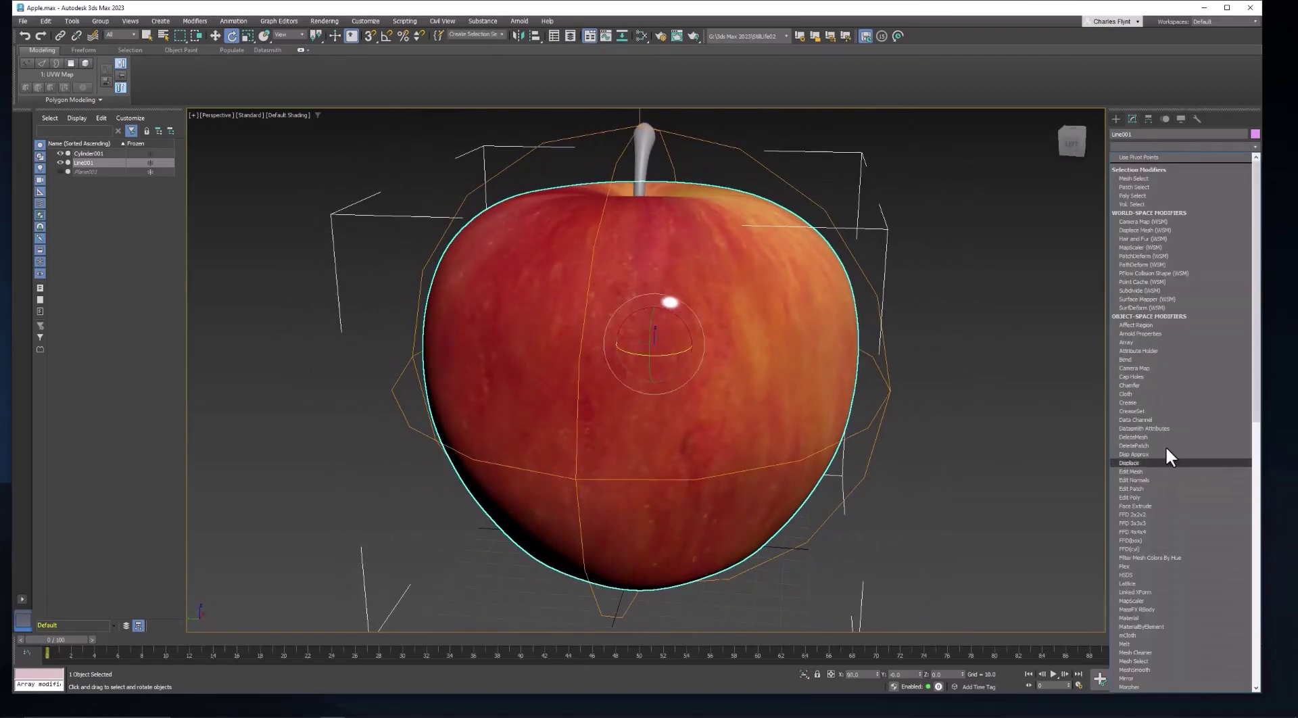
pyautogui.click(1149, 497)
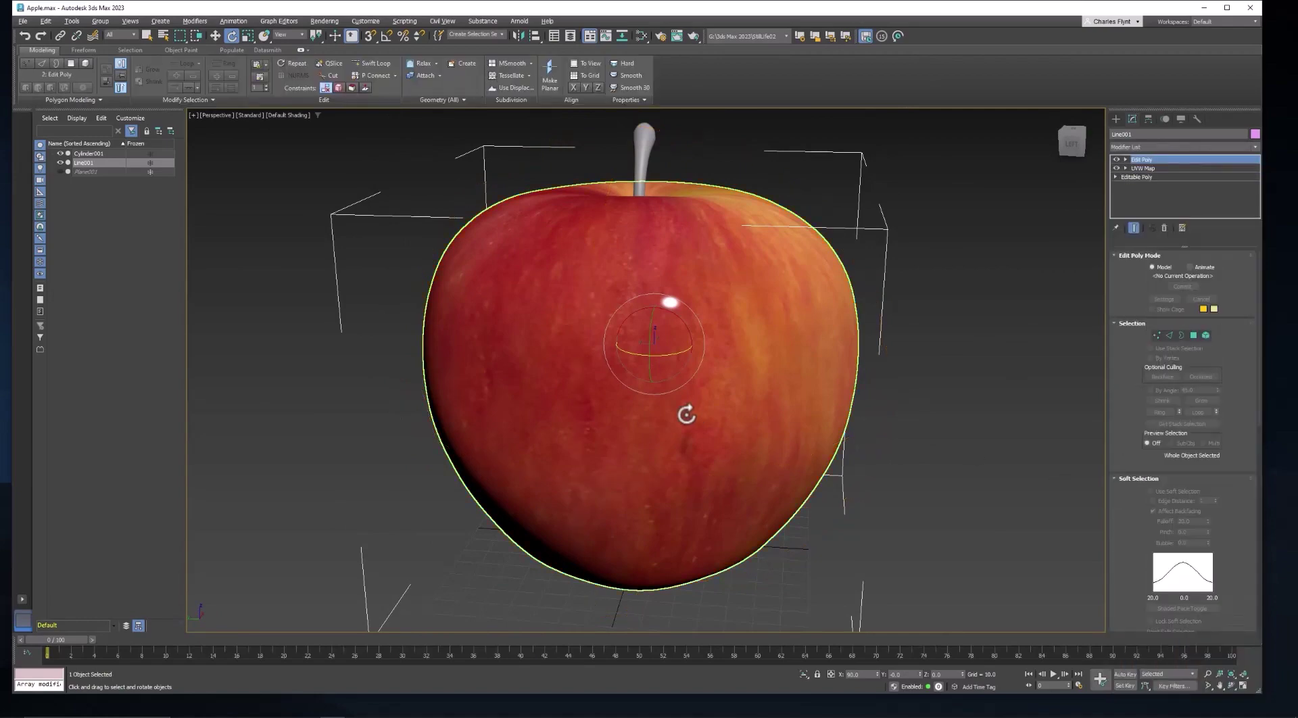
# Step: Select the apple's stem and create a new Physical Material with TCom_BarkDeciduous0184_1_seamless_S as its base color bitmap
pyautogui.keyDown('alt'); pyautogui.moveTo(687, 414); pyautogui.dragTo(603, 186, button='middle'); pyautogui.keyUp('alt')
pyautogui.click(645, 223)
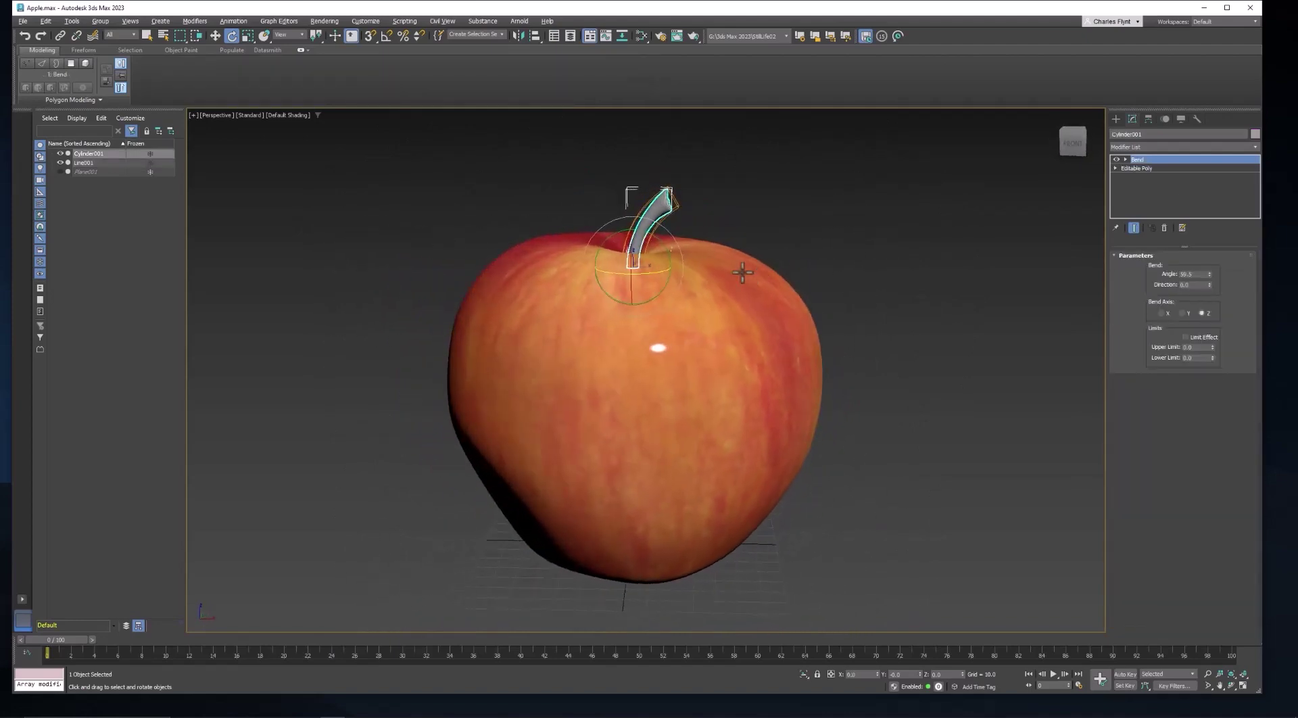
pyautogui.scroll(4, 652, 223)
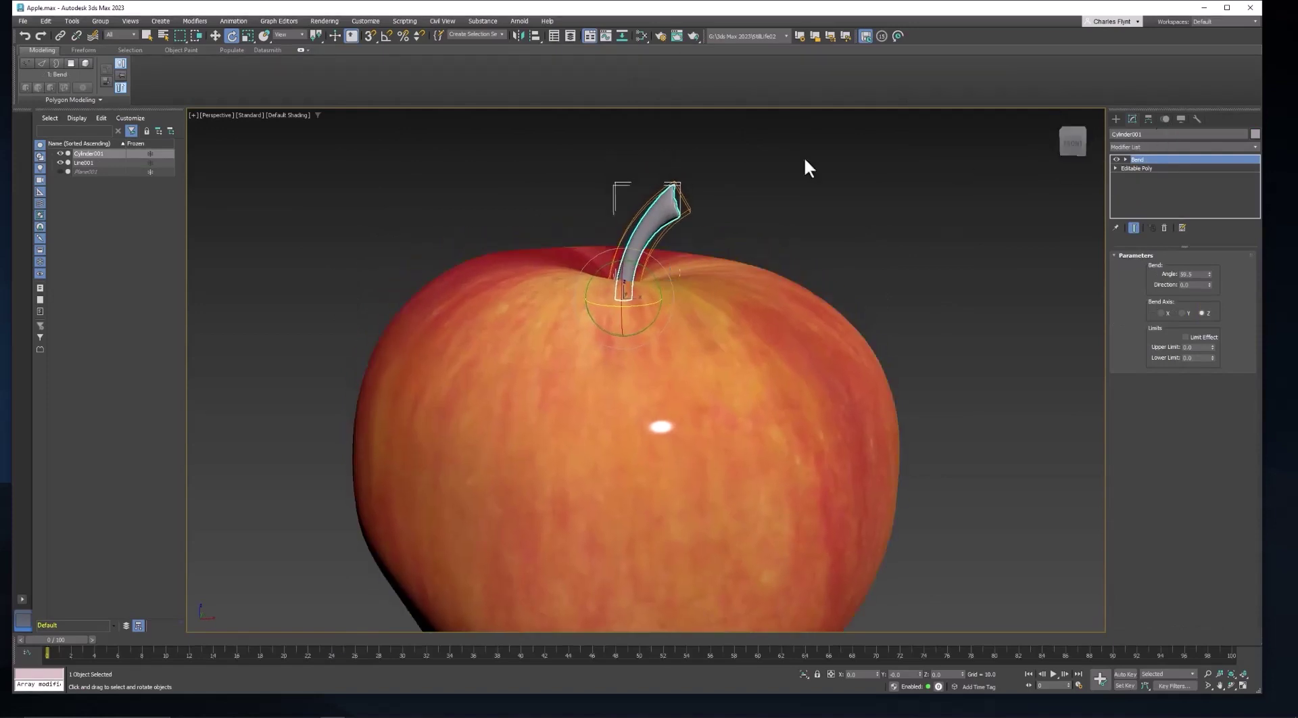
pyautogui.click(640, 36)
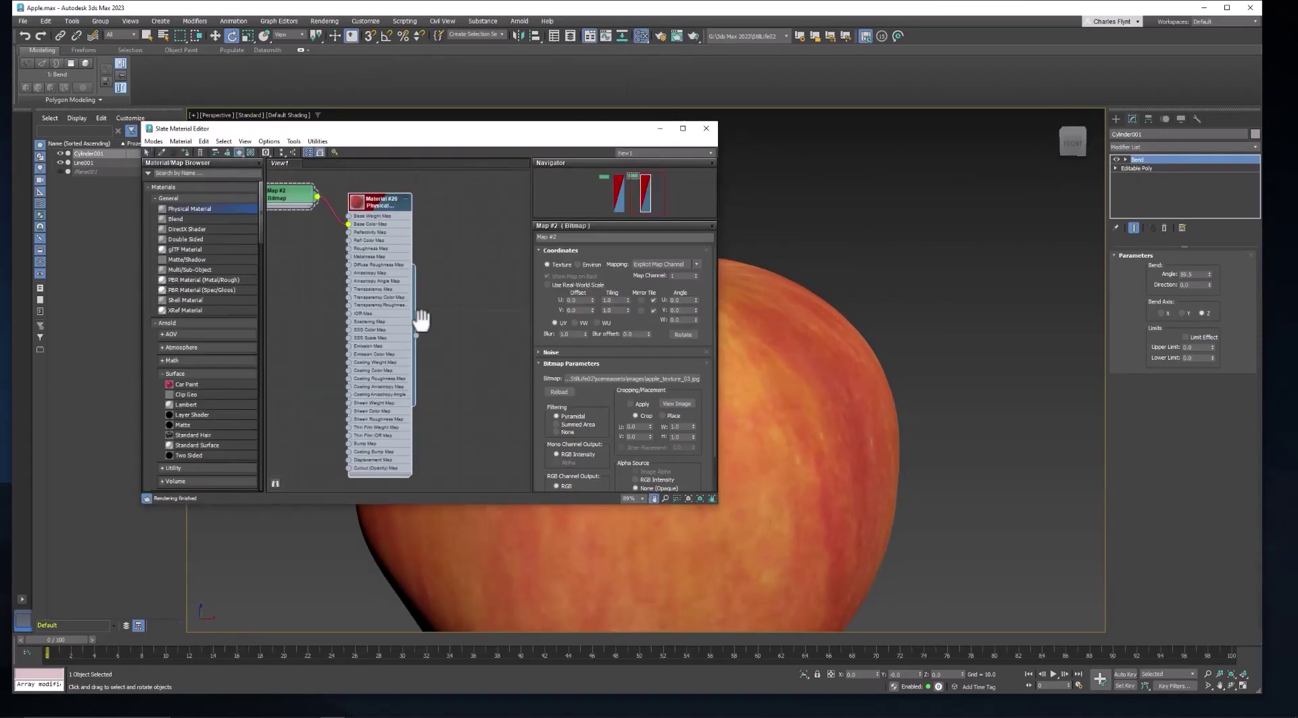
pyautogui.moveTo(414, 322); pyautogui.dragTo(301, 306, button='middle')
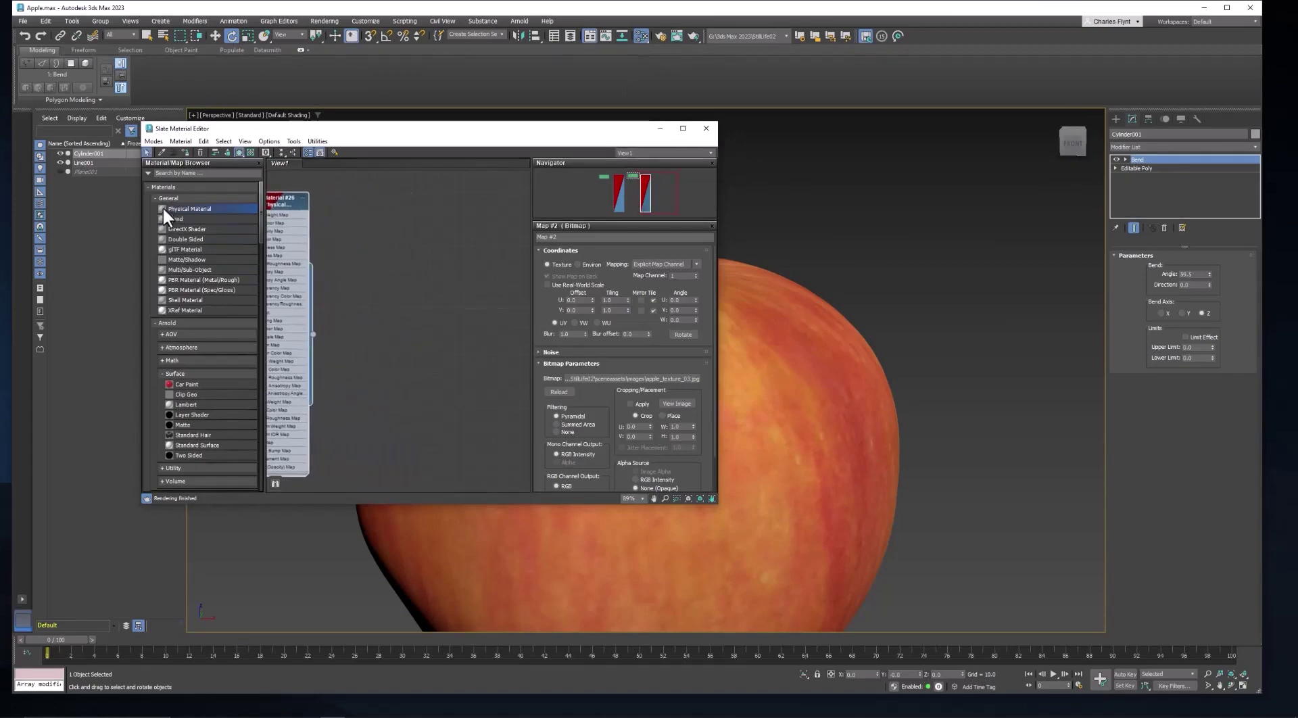
pyautogui.moveTo(469, 206); pyautogui.dragTo(376, 189)
pyautogui.moveTo(406, 206)
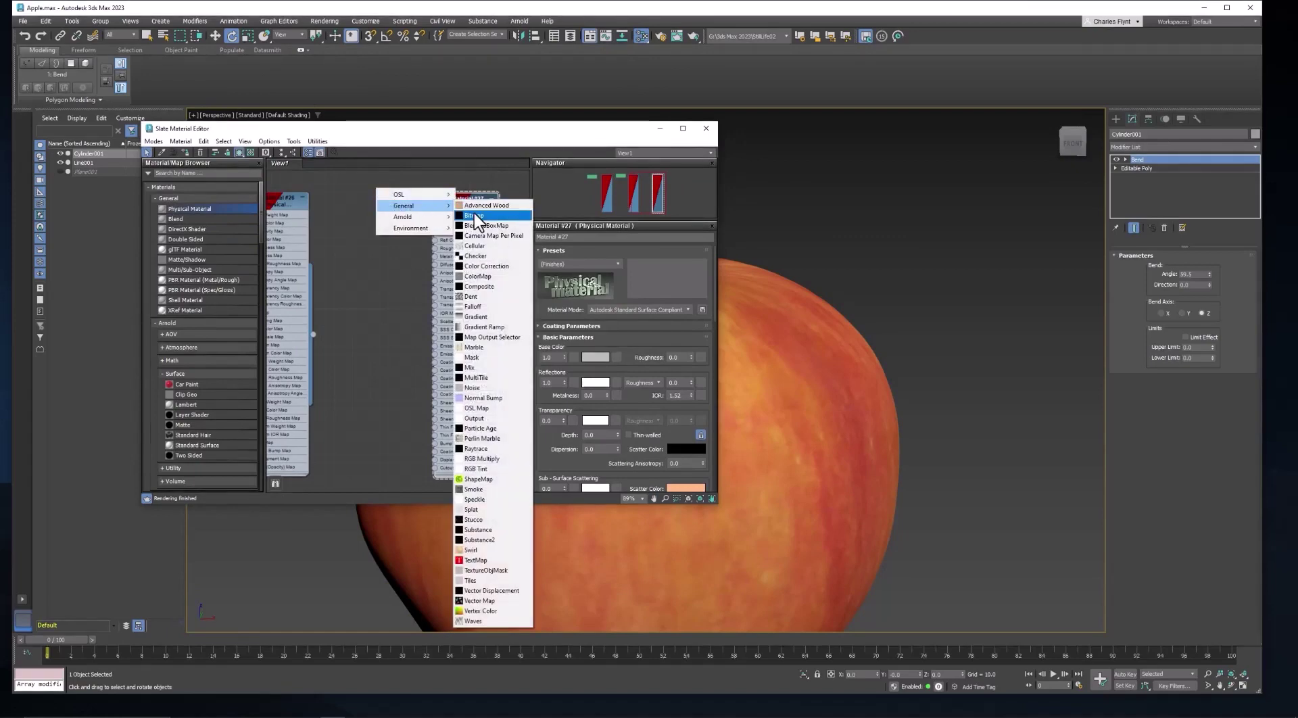
pyautogui.click(475, 214)
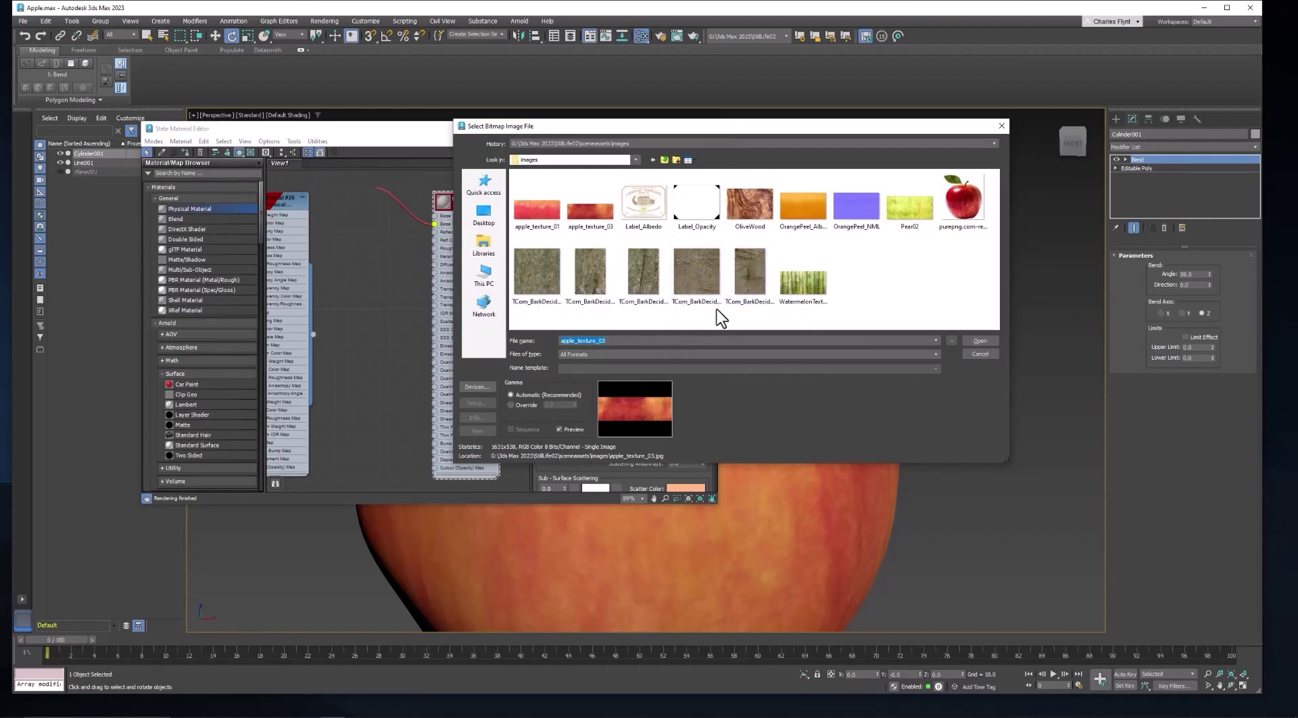
pyautogui.click(703, 273)
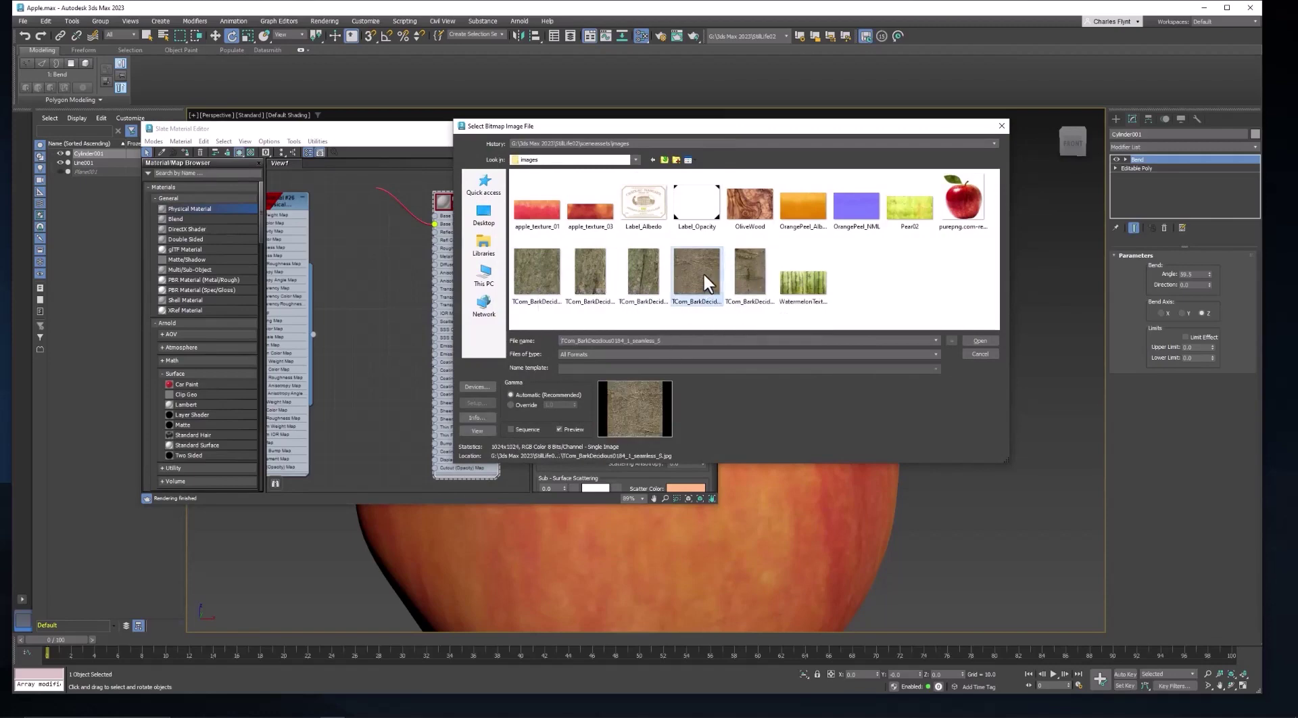
pyautogui.click(977, 340)
# Step: Assign the new bark material to the stem and close the material editor
pyautogui.moveTo(449, 313); pyautogui.dragTo(386, 308, button='middle')
pyautogui.moveTo(760, 318); pyautogui.dragTo(897, 323, button='middle')
pyautogui.moveTo(447, 322); pyautogui.dragTo(782, 216)
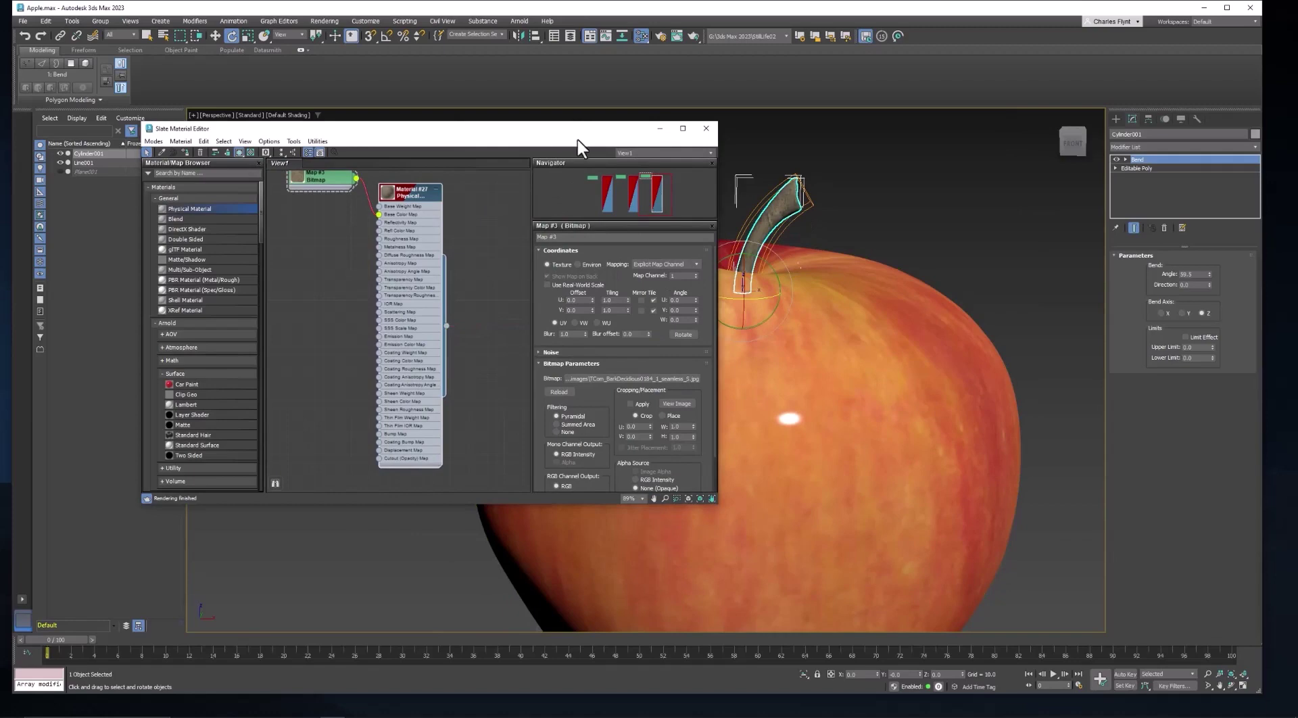
pyautogui.click(705, 128)
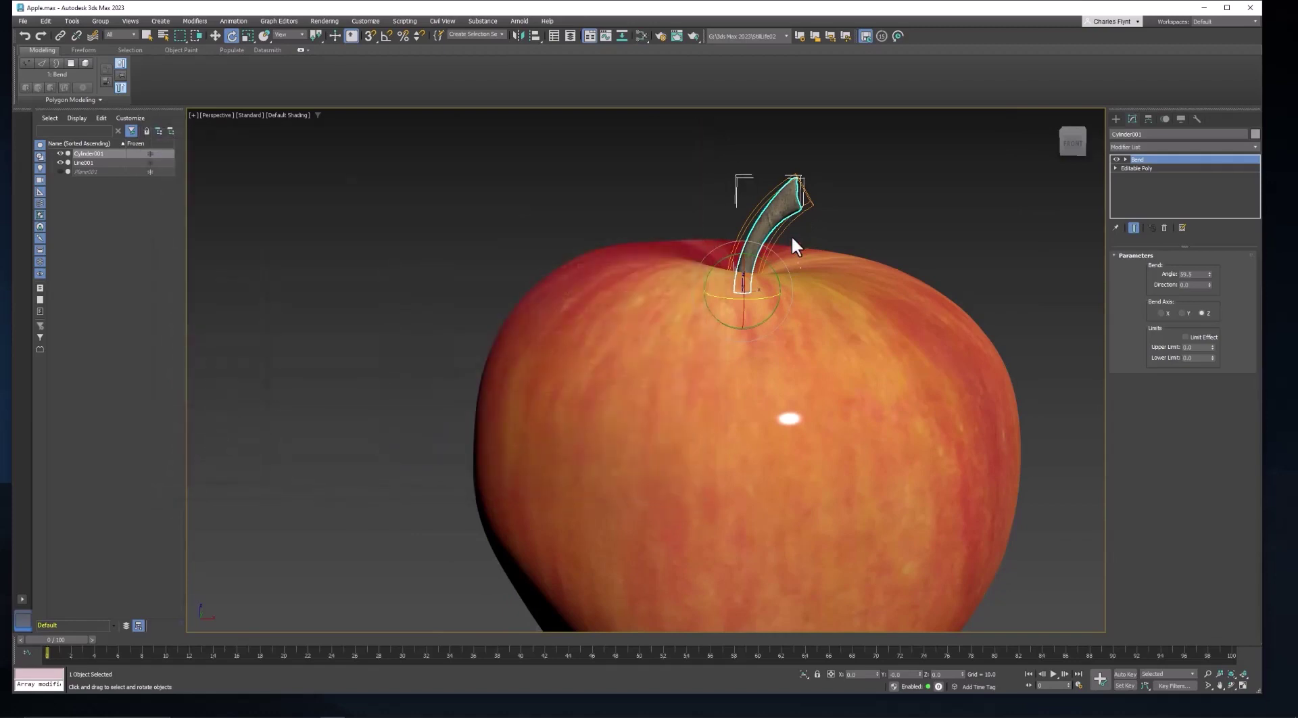
# Step: Try a UVW Map modifier on the stem, above its Bend modifier
pyautogui.scroll(5, 790, 235)
pyautogui.moveTo(791, 235); pyautogui.dragTo(849, 379, button='middle')
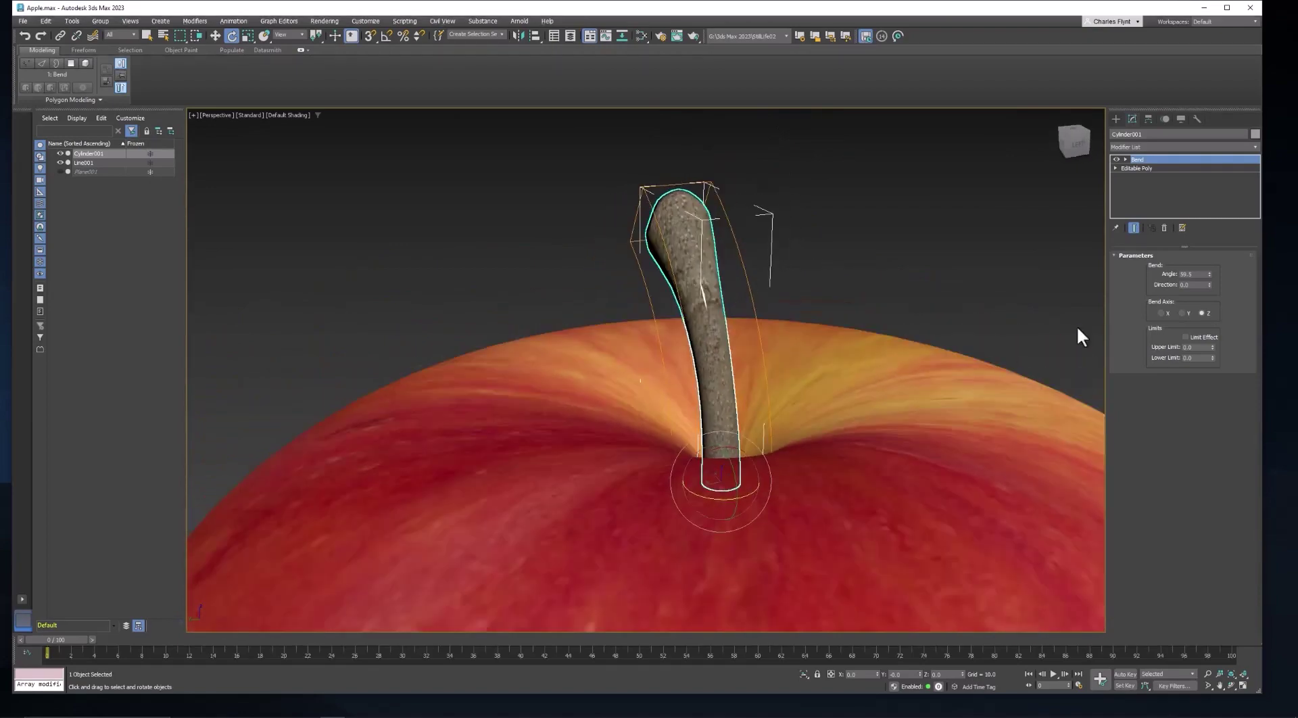
pyautogui.click(1173, 143)
pyautogui.scroll(-10, 1162, 503)
pyautogui.scroll(-11, 1164, 505)
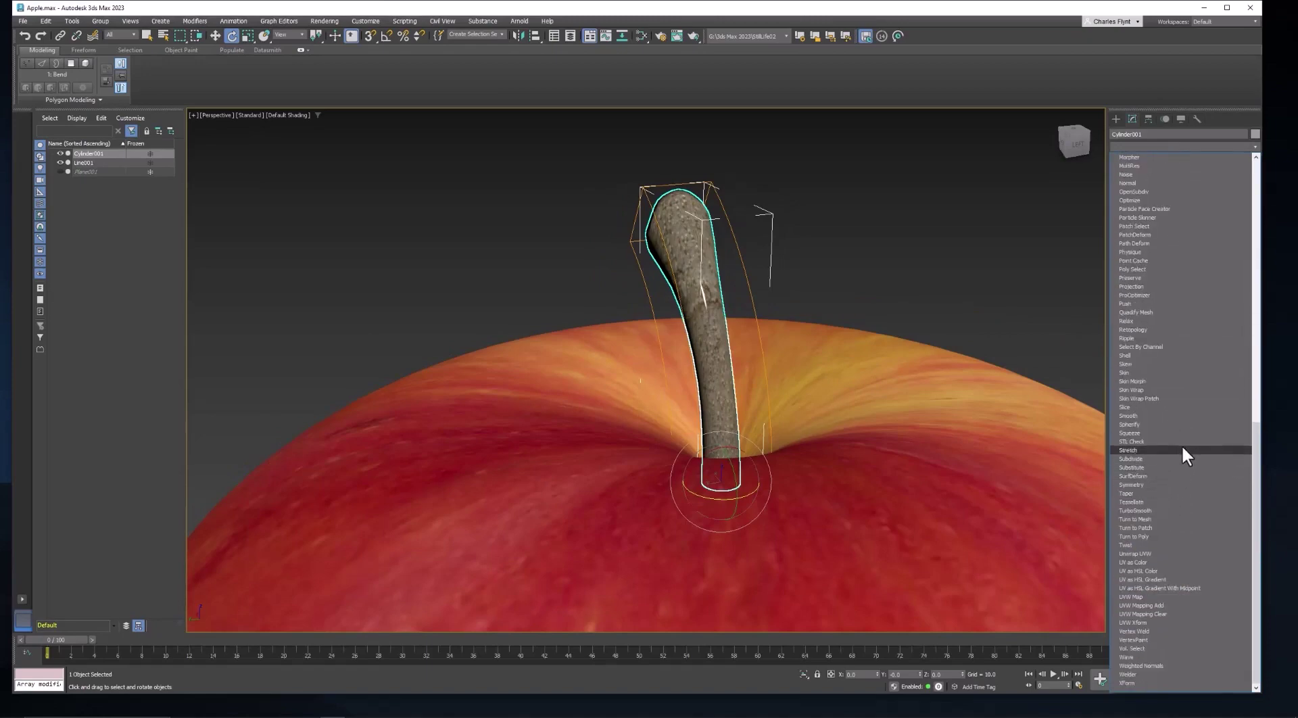
pyautogui.click(1188, 595)
pyautogui.keyDown('alt'); pyautogui.moveTo(797, 419); pyautogui.dragTo(834, 426, button='middle'); pyautogui.keyUp('alt')
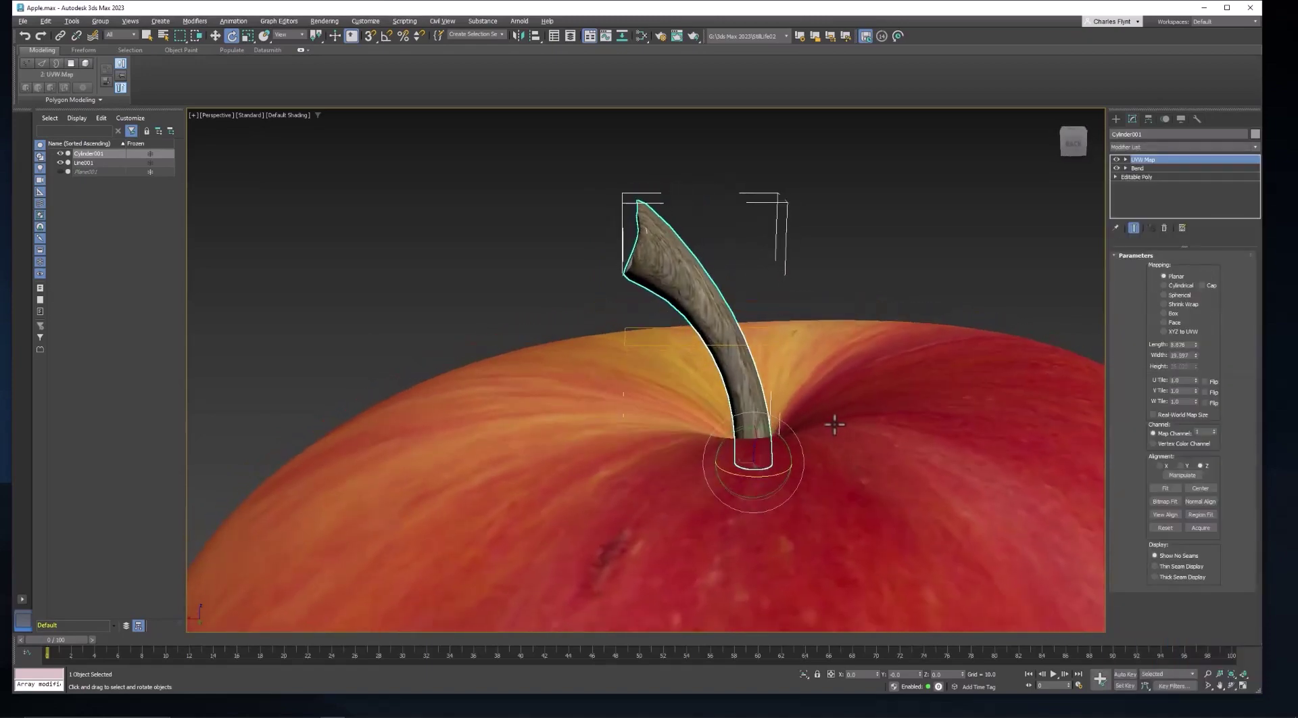
# Step: Try Cylindrical and Box mapping on the stem's UVW Map modifier
pyautogui.click(1164, 285)
pyautogui.keyDown('alt'); pyautogui.moveTo(841, 365); pyautogui.dragTo(1032, 370, button='middle'); pyautogui.keyUp('alt')
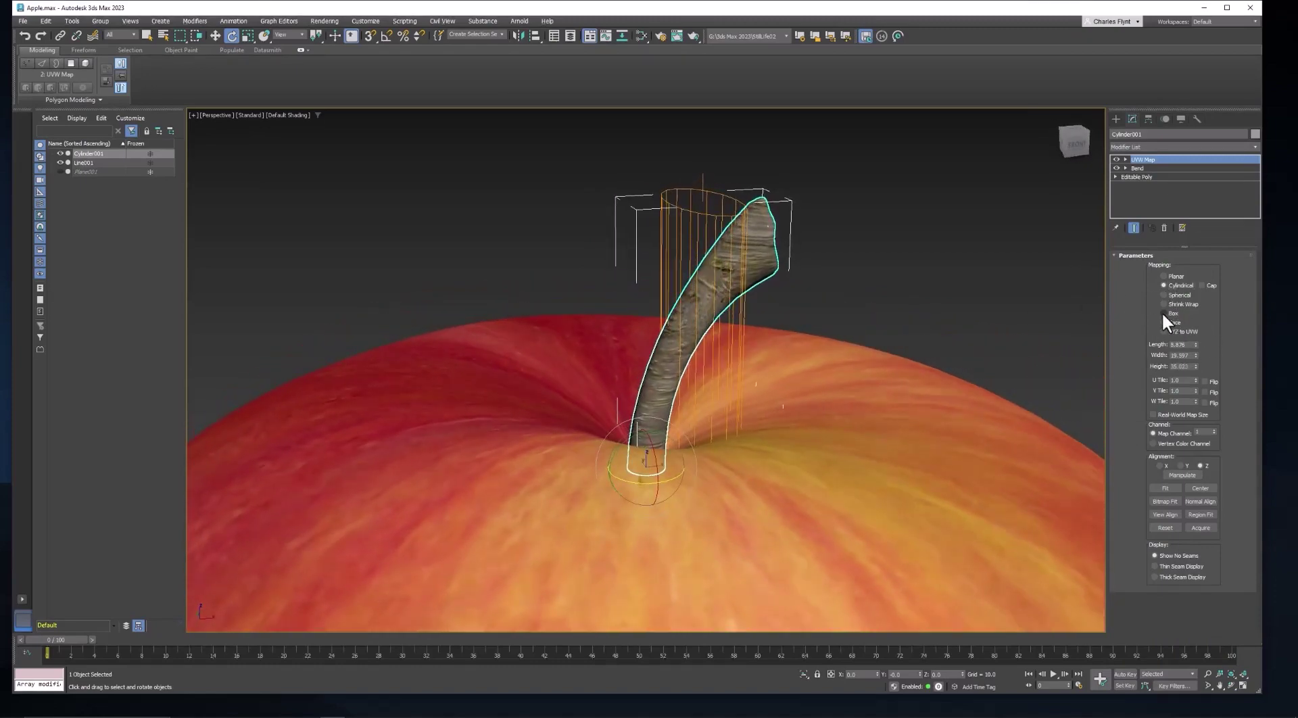
pyautogui.click(1163, 313)
pyautogui.keyDown('alt'); pyautogui.moveTo(945, 382); pyautogui.dragTo(815, 389, button='middle'); pyautogui.keyUp('alt')
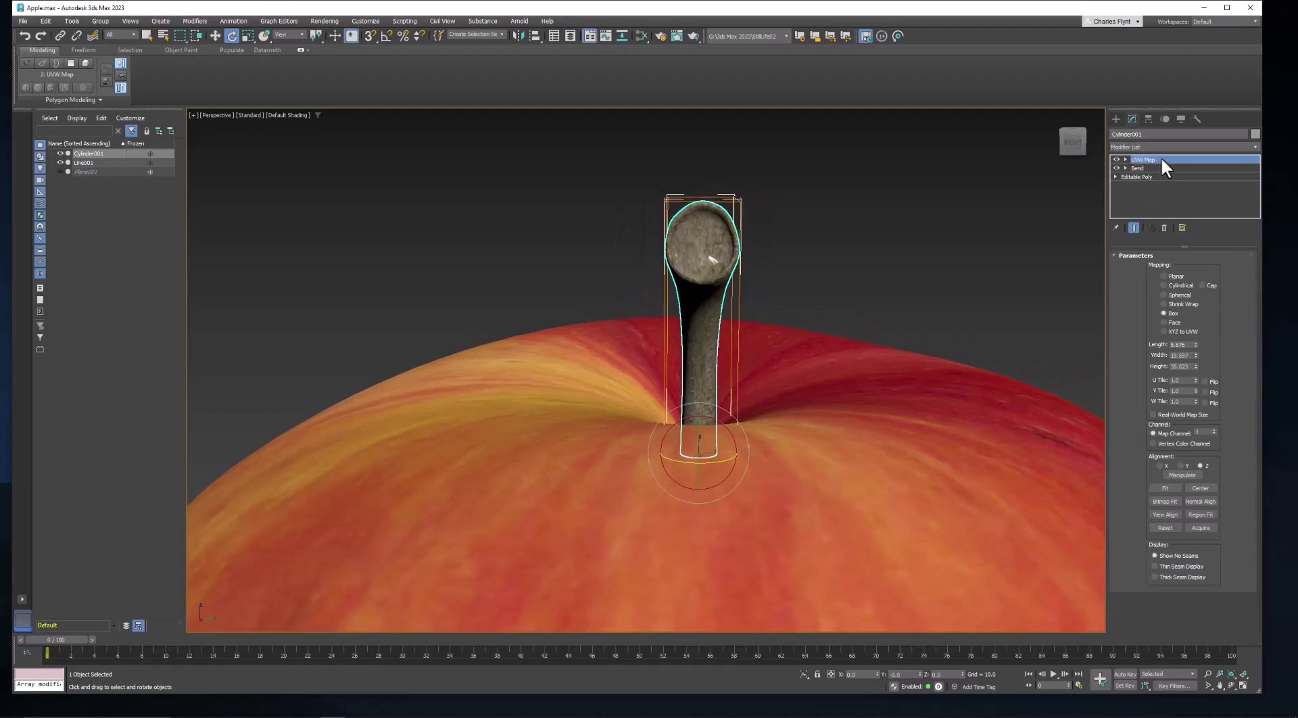
# Step: Delete the UVW Map modifier from the stem
pyautogui.rightClick(1161, 160)
pyautogui.click(1186, 176)
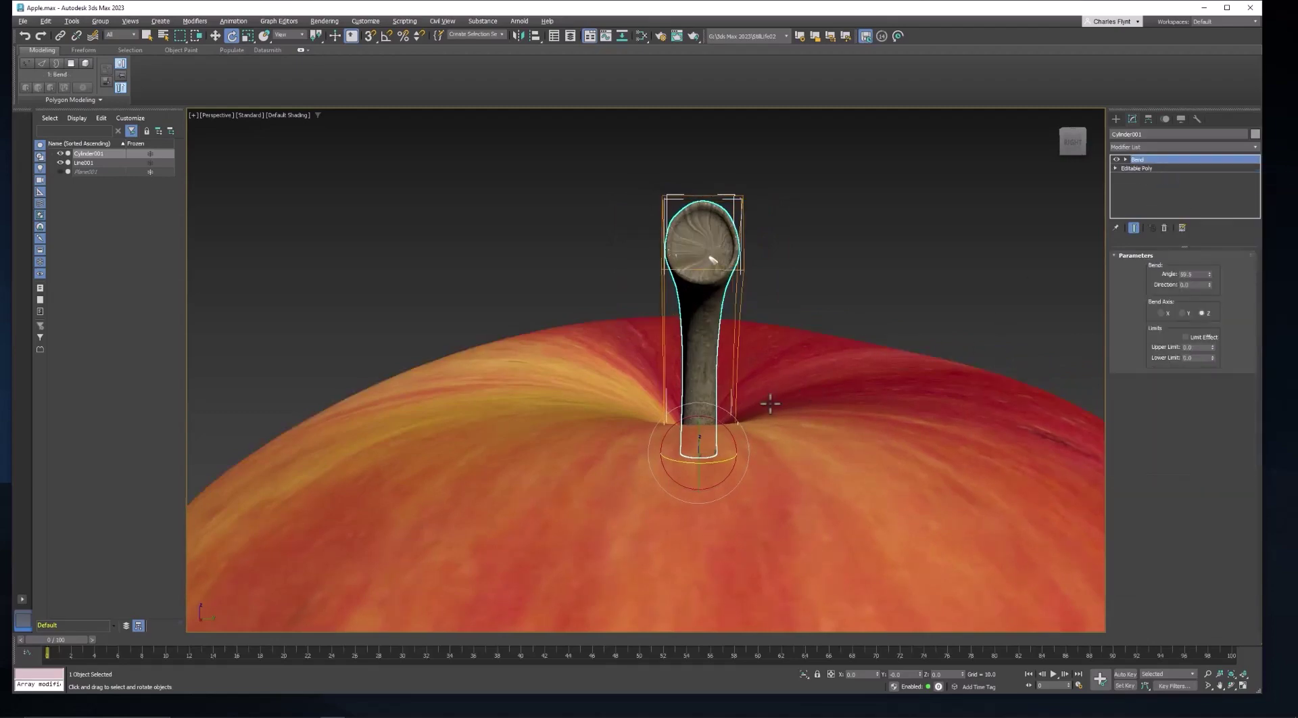
pyautogui.keyDown('alt'); pyautogui.moveTo(777, 402); pyautogui.dragTo(872, 400, button='middle'); pyautogui.keyUp('alt')
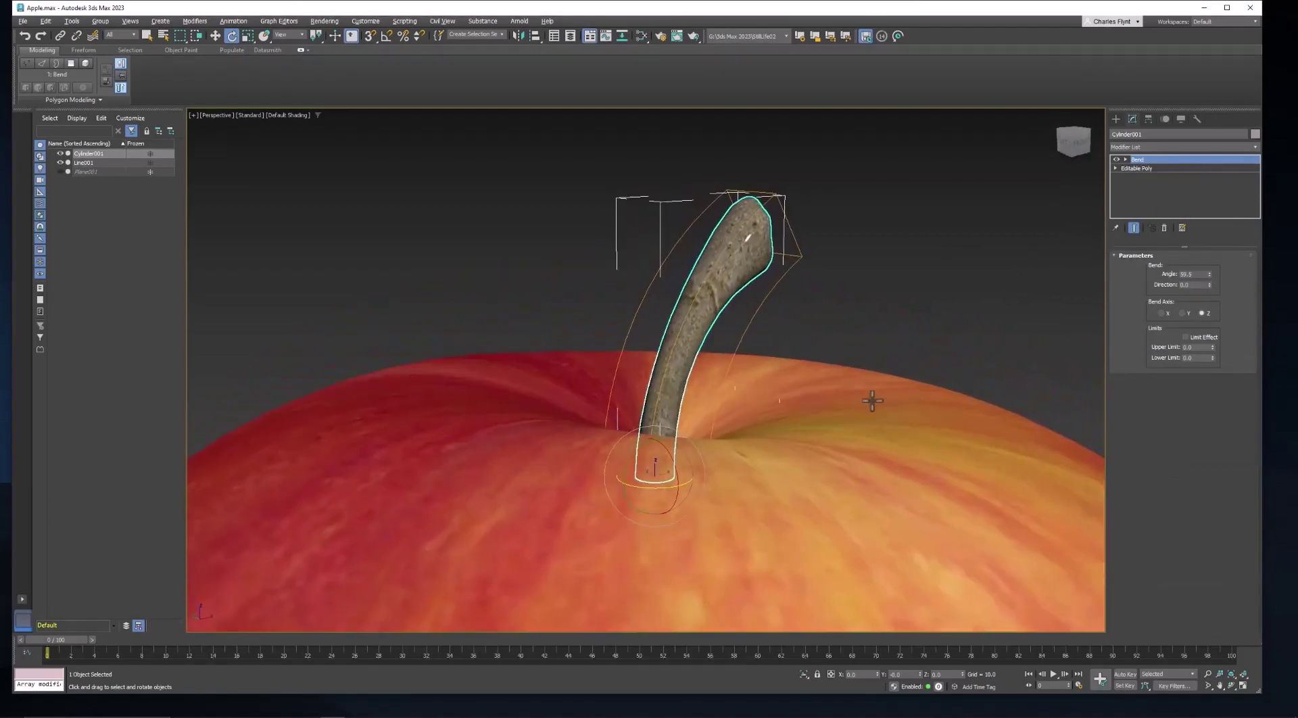
# Step: Change the V angle of the stem's bark bitmap to reorient its texture, and close the material editor
pyautogui.click(639, 34)
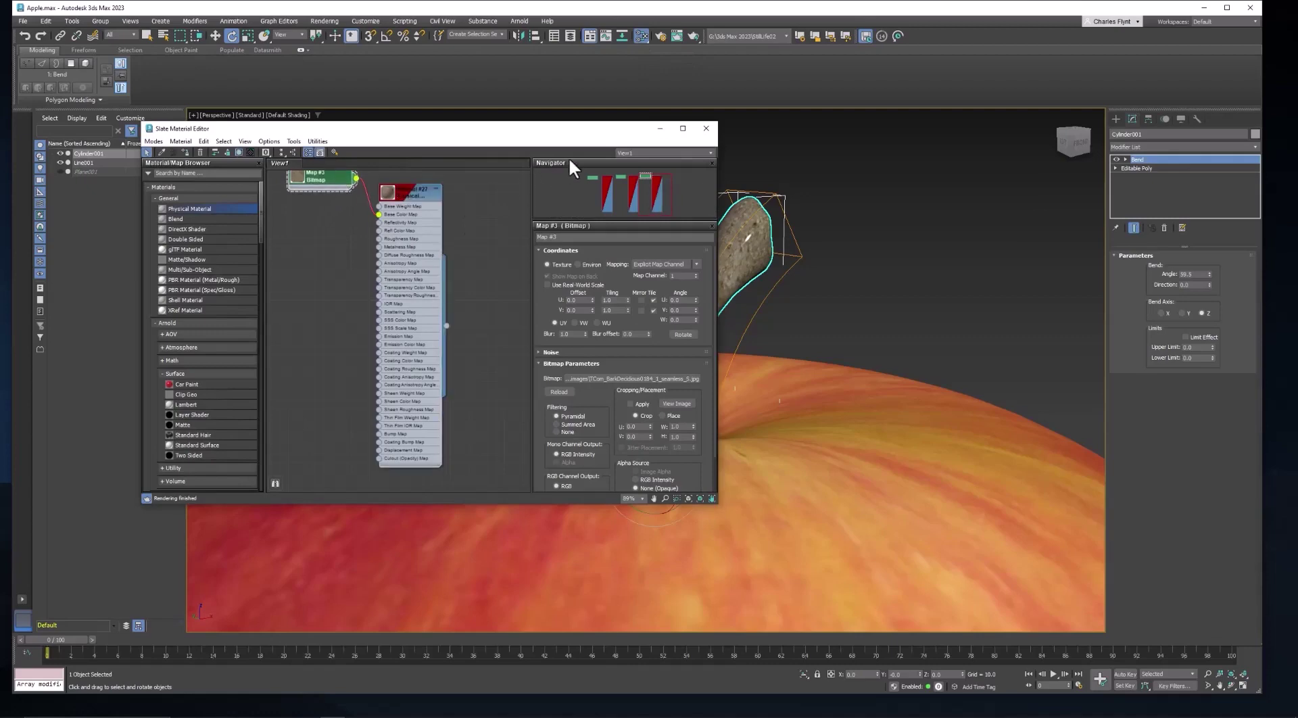
pyautogui.moveTo(893, 340); pyautogui.dragTo(999, 344, button='middle')
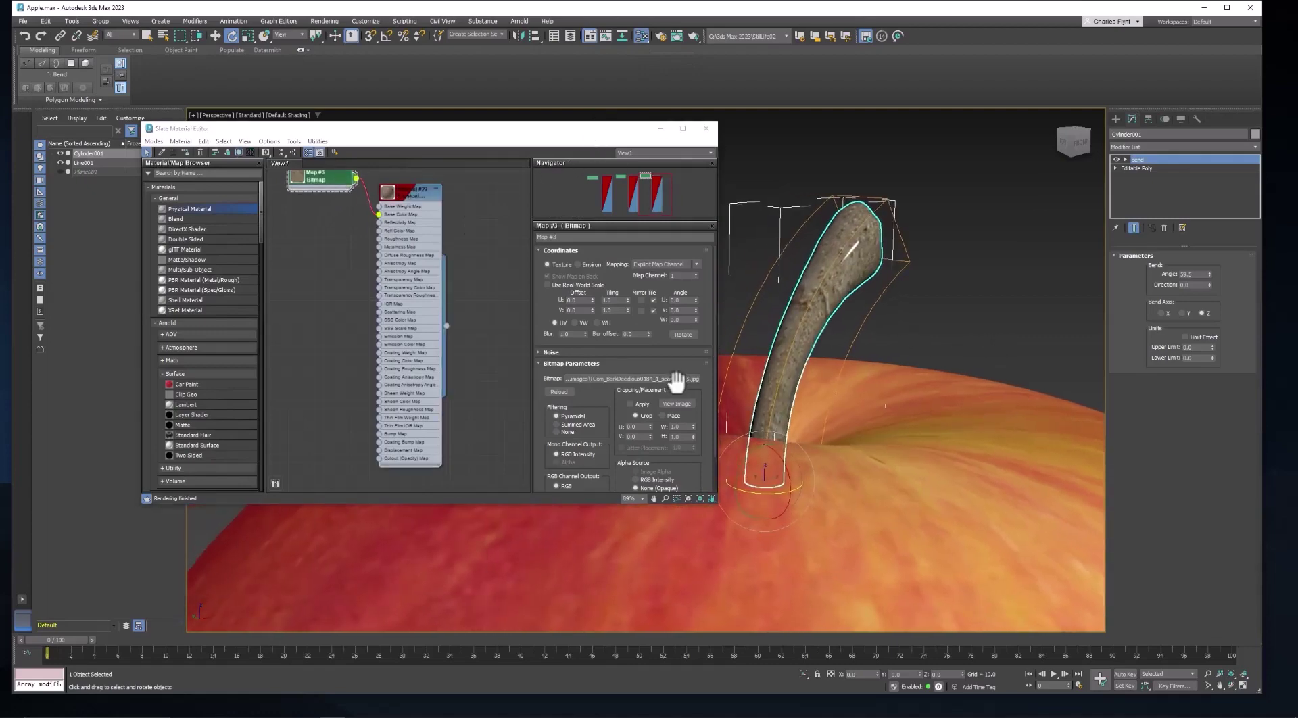
pyautogui.click(623, 358)
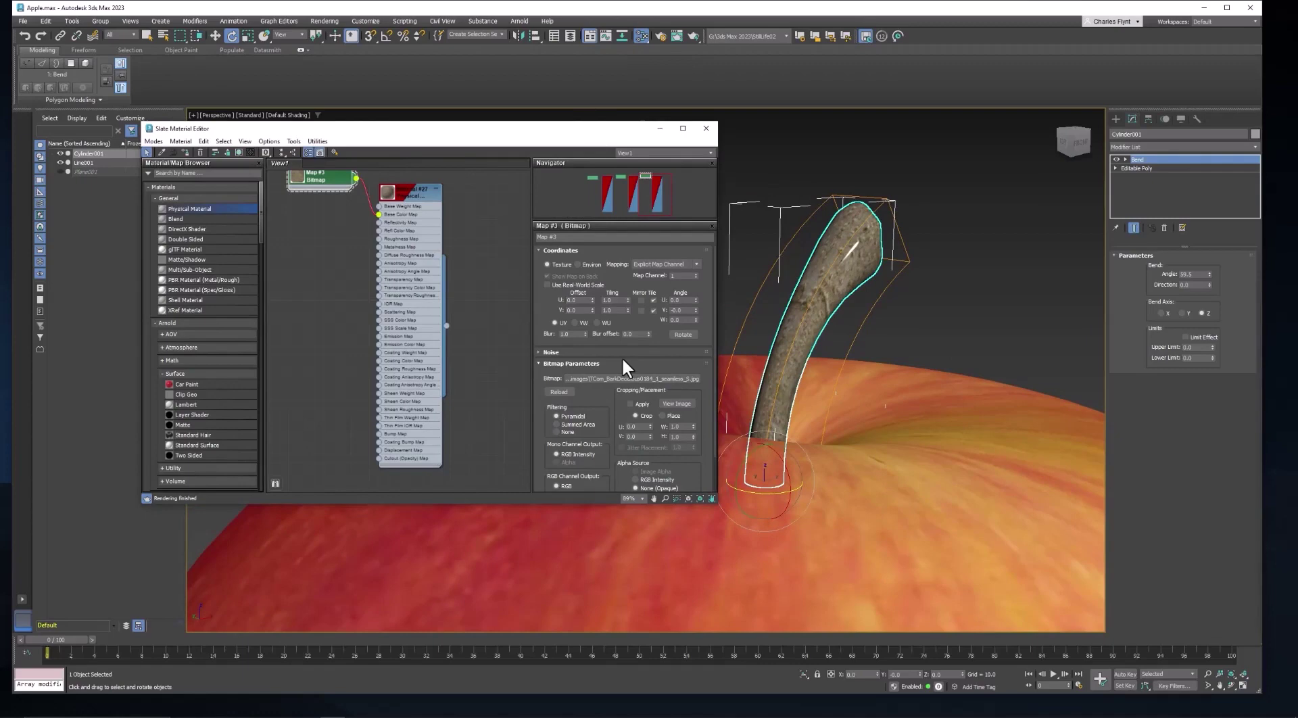
pyautogui.moveTo(695, 300)
pyautogui.mouseDown()
pyautogui.moveTo(701, 287)
pyautogui.moveTo(712, 300)
pyautogui.mouseUp()
pyautogui.rightClick(696, 297)
pyautogui.moveTo(695, 310); pyautogui.dragTo(699, 292)
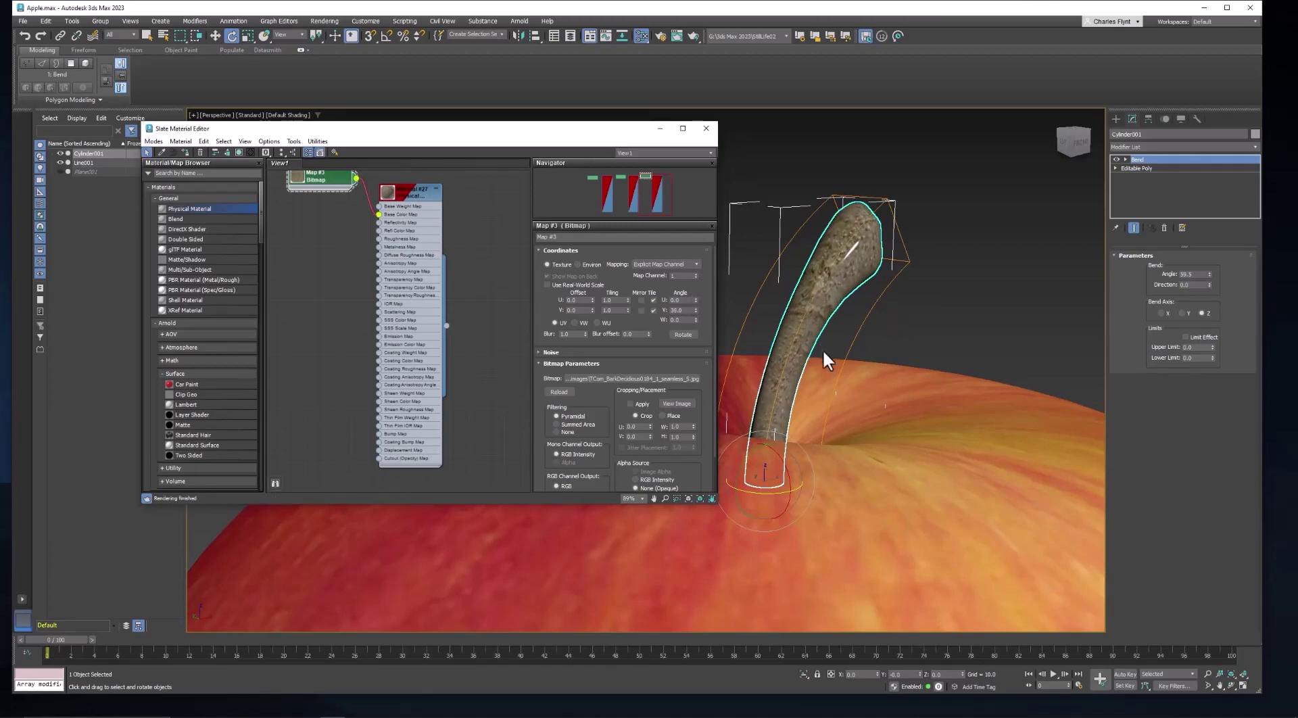
pyautogui.keyDown('alt'); pyautogui.moveTo(814, 358); pyautogui.dragTo(1055, 361, button='middle'); pyautogui.keyUp('alt')
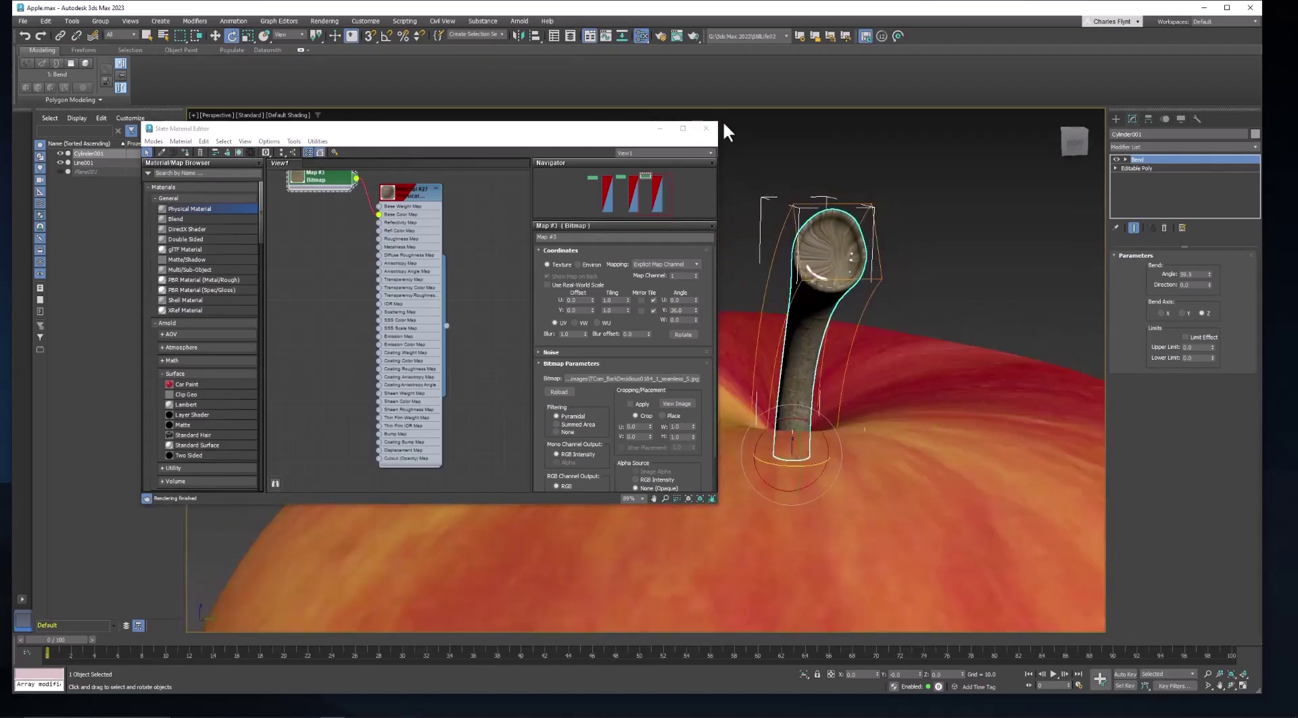
pyautogui.click(705, 128)
# Step: Add an Edit Poly modifier above the stem's Bend modifier and switch to polygon level
pyautogui.keyDown('alt'); pyautogui.moveTo(915, 377); pyautogui.dragTo(827, 262, button='middle'); pyautogui.keyUp('alt')
pyautogui.scroll(5, 872, 271)
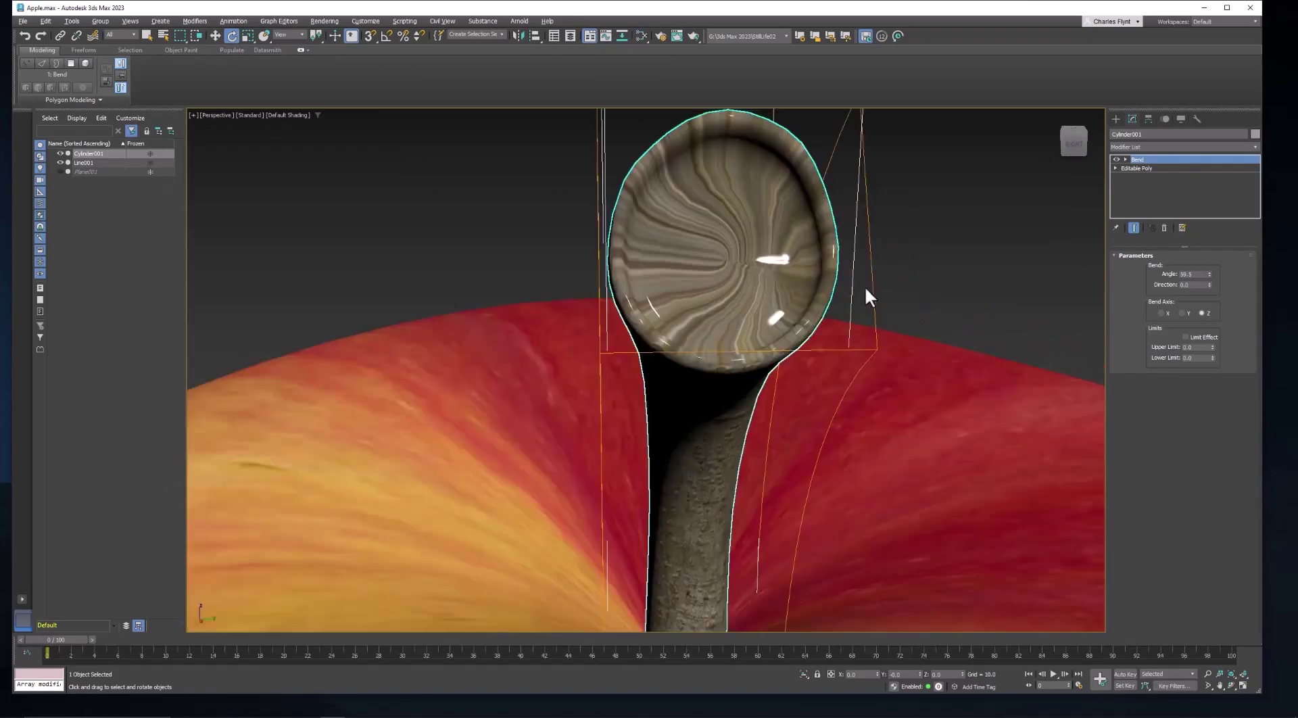
pyautogui.click(1145, 145)
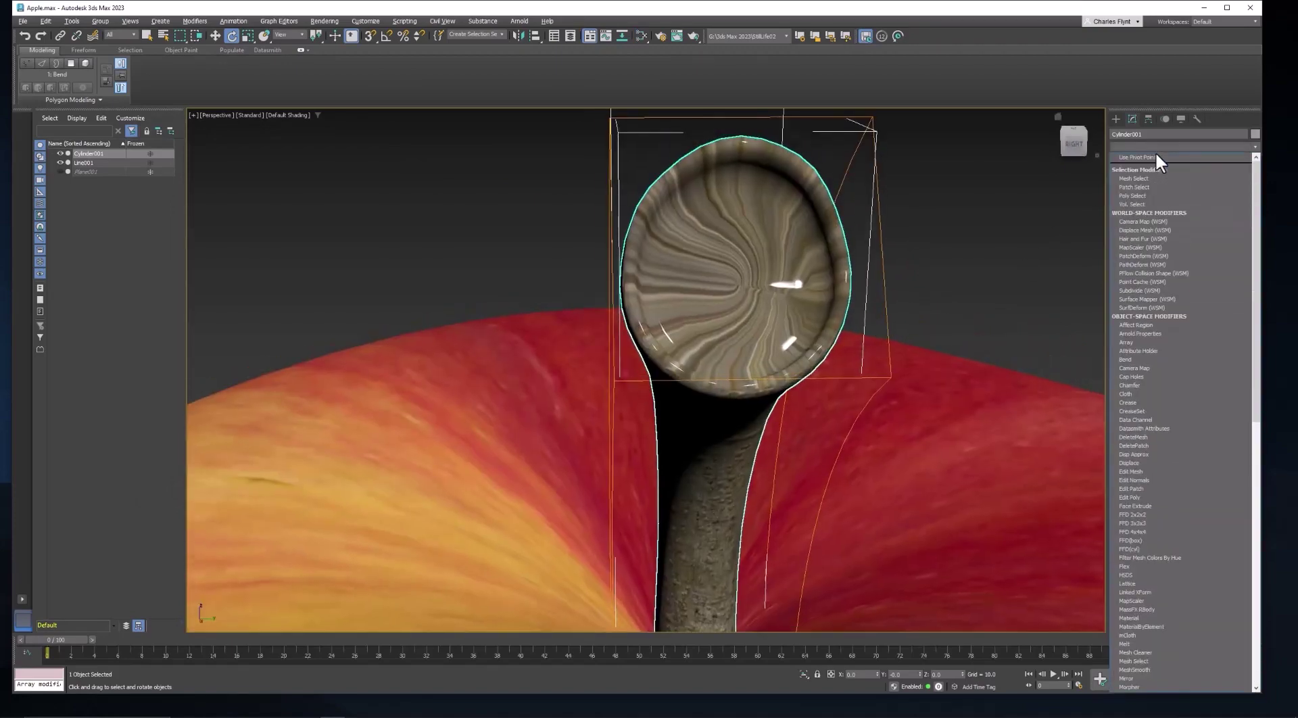
pyautogui.click(1160, 496)
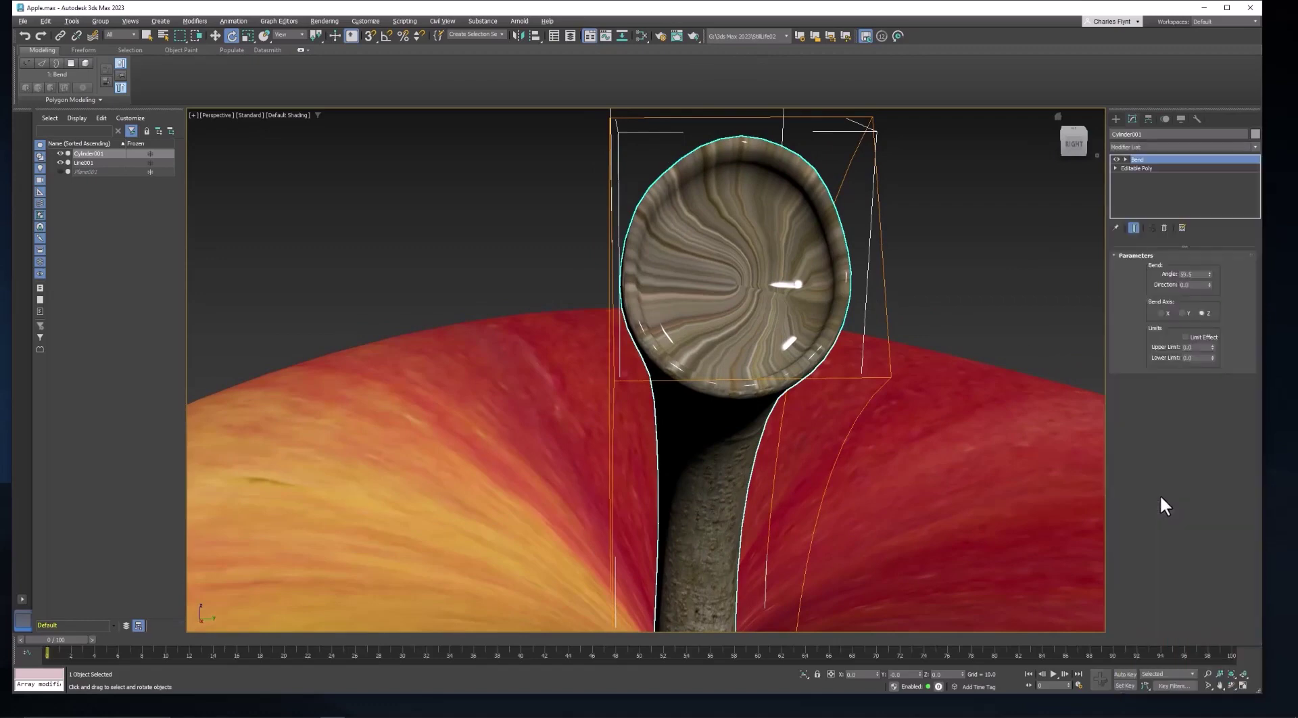
pyautogui.click(1193, 335)
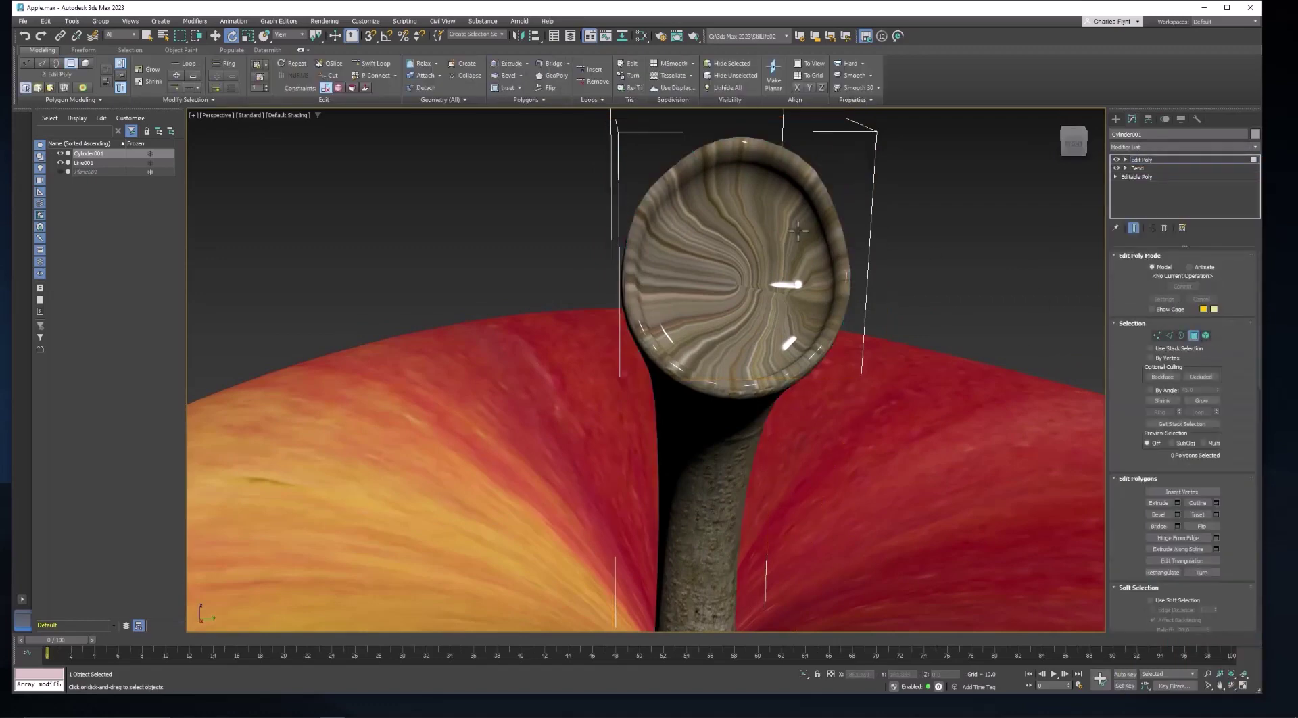
# Step: Select a polygon on the stem's end cap and turn on Edged Faces in the viewport
pyautogui.click(755, 232)
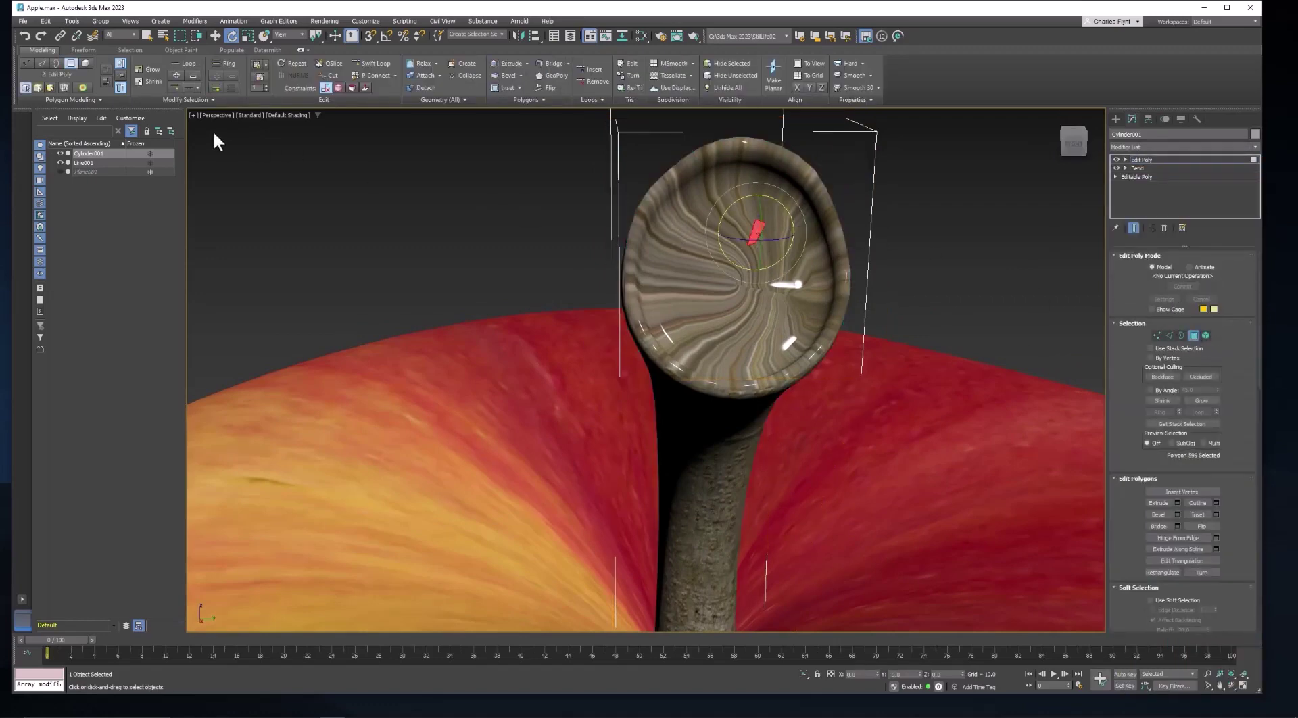
pyautogui.click(285, 116)
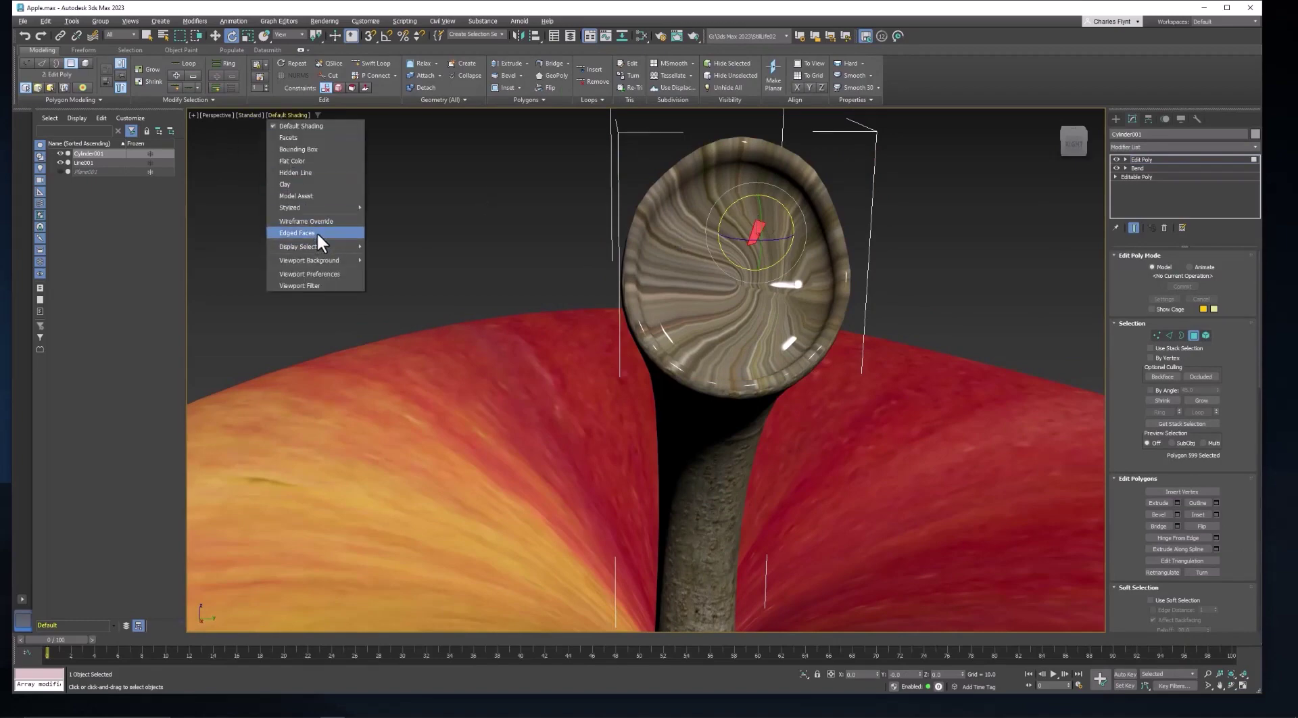
pyautogui.click(297, 233)
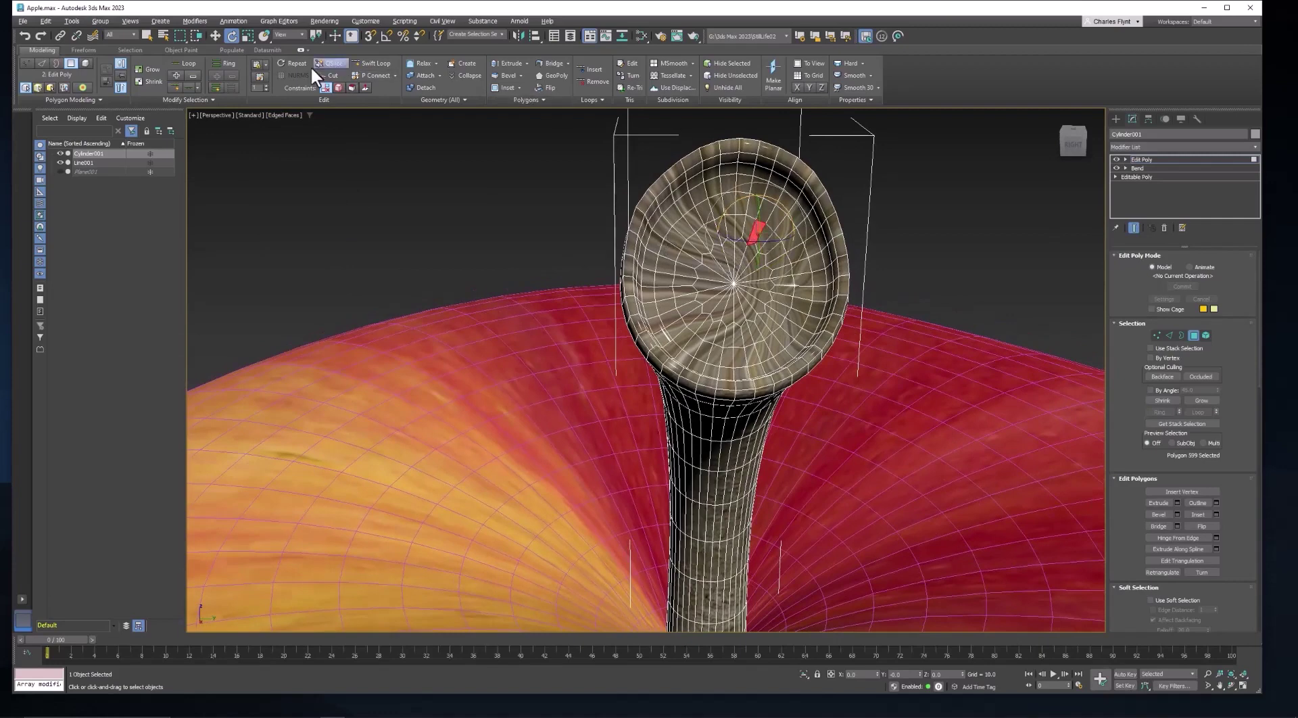
# Step: Select a ring of polygons on the stem's end cap and grow the selection to cover the inner cap
pyautogui.click(148, 35)
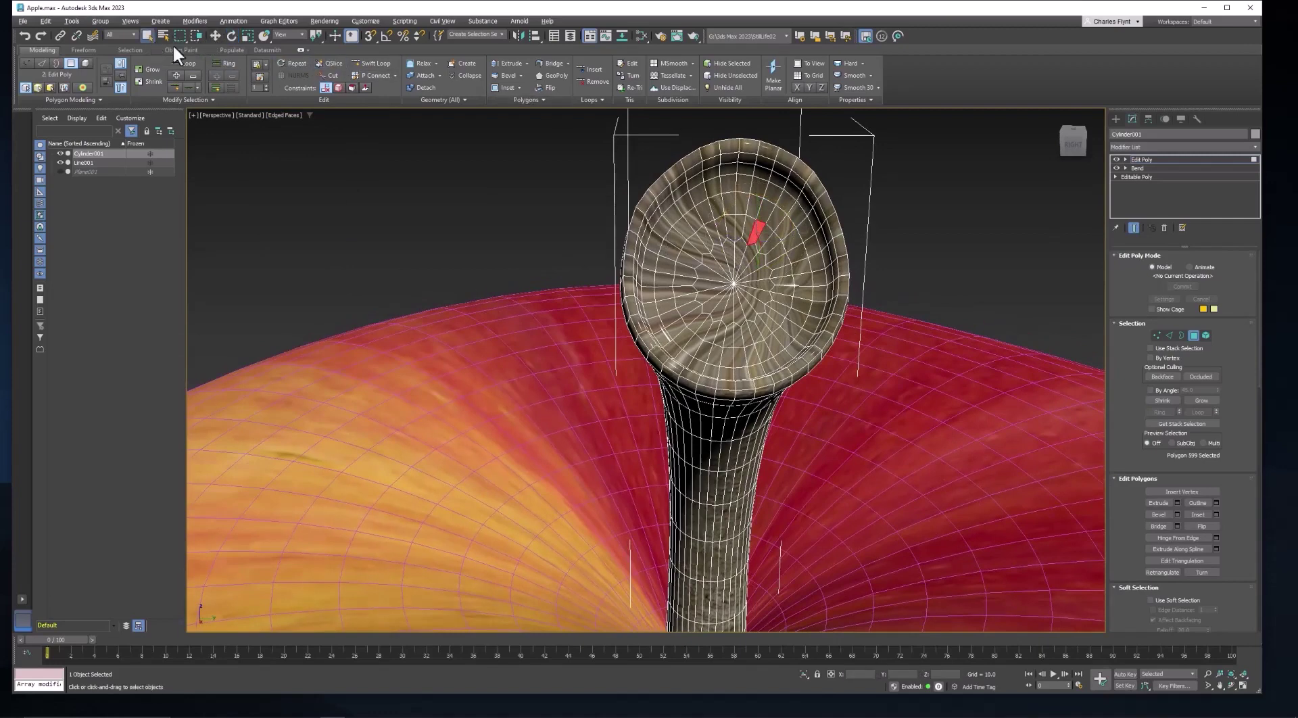
pyautogui.click(746, 223)
pyautogui.hotkey('alt', 'l')
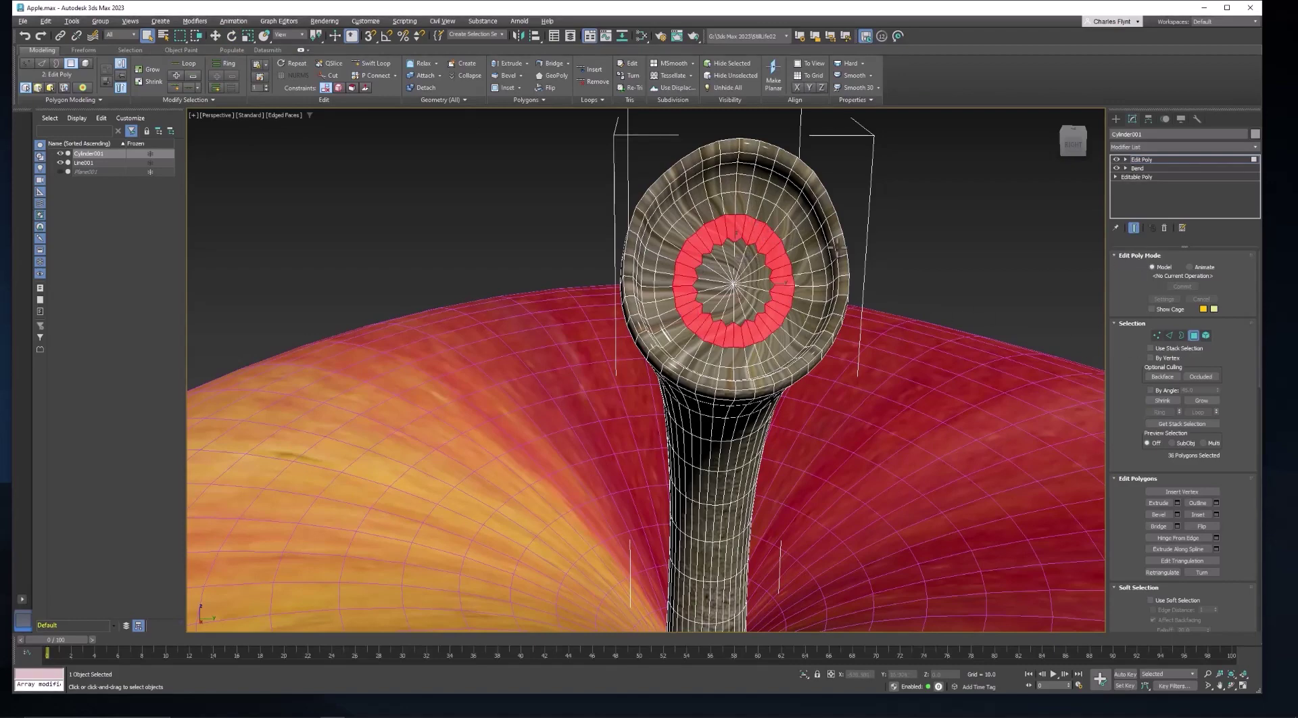
pyautogui.click(1202, 400)
pyautogui.click(1201, 399)
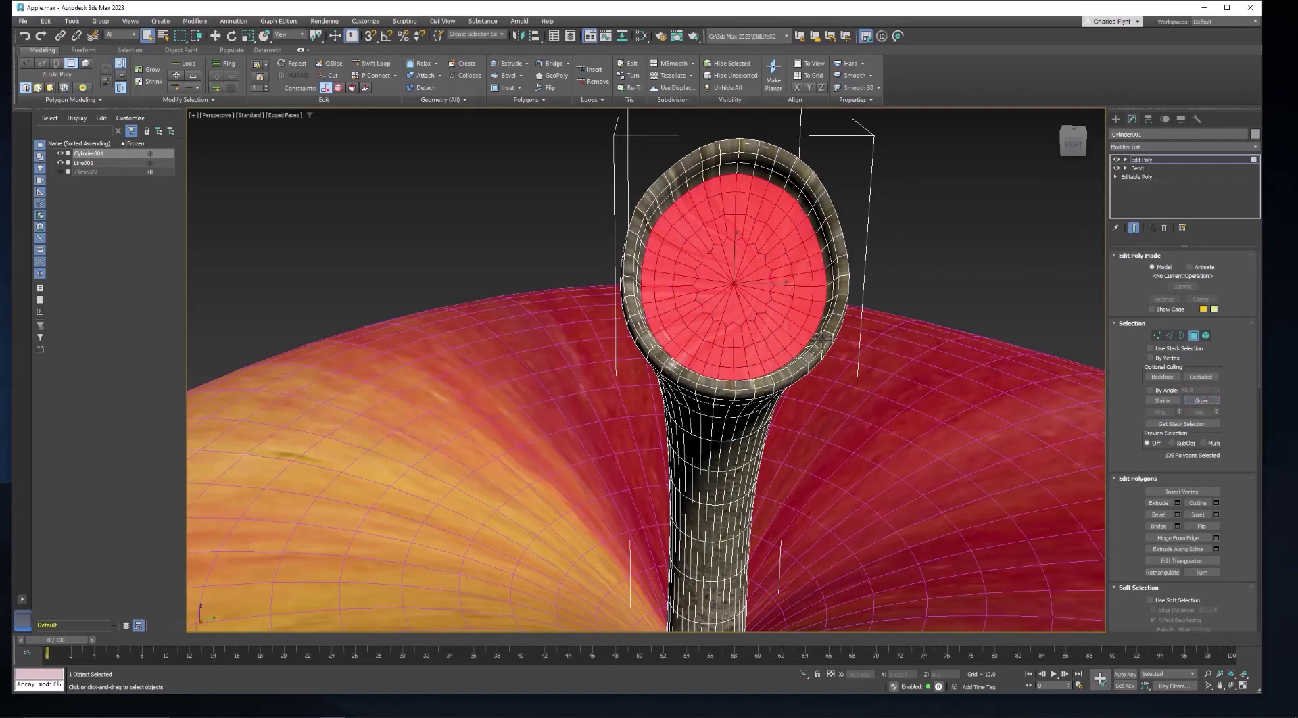
# Step: Add the polygon loop along the stem tip's outer rim to the selection and turn off shaded highlighting of selected faces
pyautogui.keyDown('alt'); pyautogui.moveTo(821, 338); pyautogui.dragTo(785, 281, button='middle'); pyautogui.keyUp('alt')
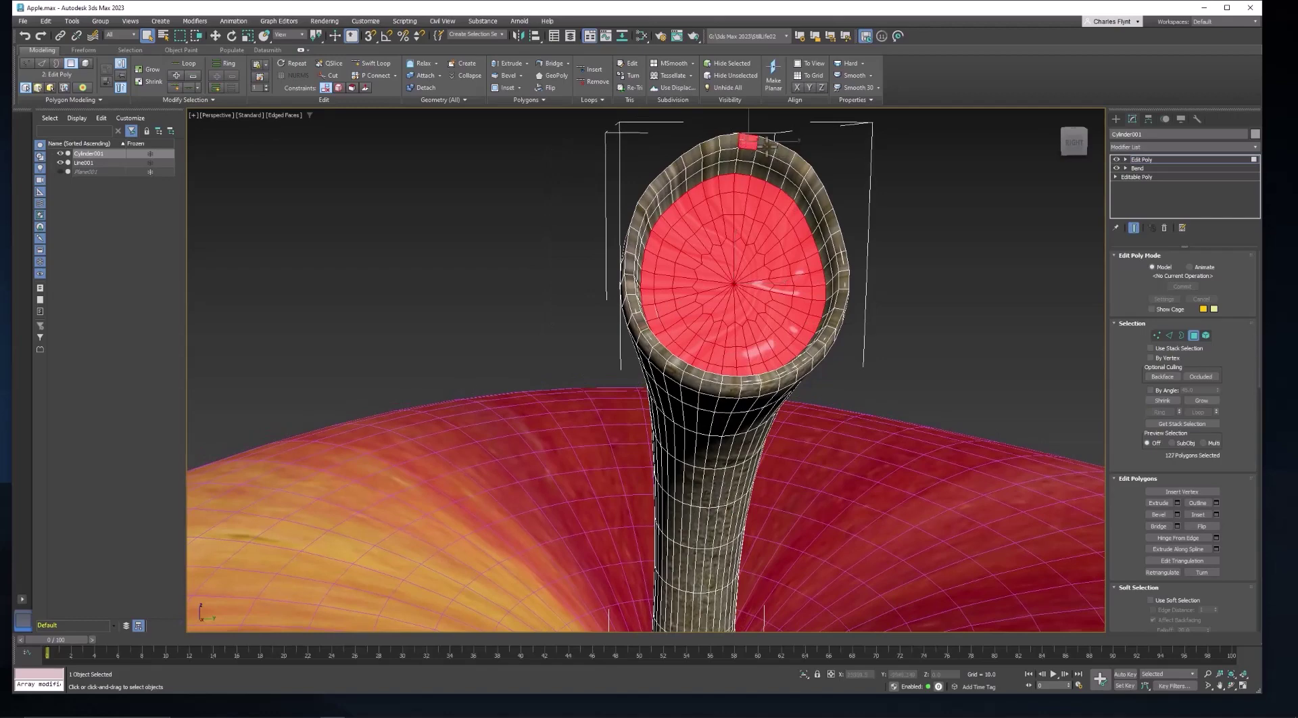
pyautogui.keyDown('alt'); pyautogui.moveTo(762, 145); pyautogui.dragTo(776, 328, button='middle'); pyautogui.keyUp('alt')
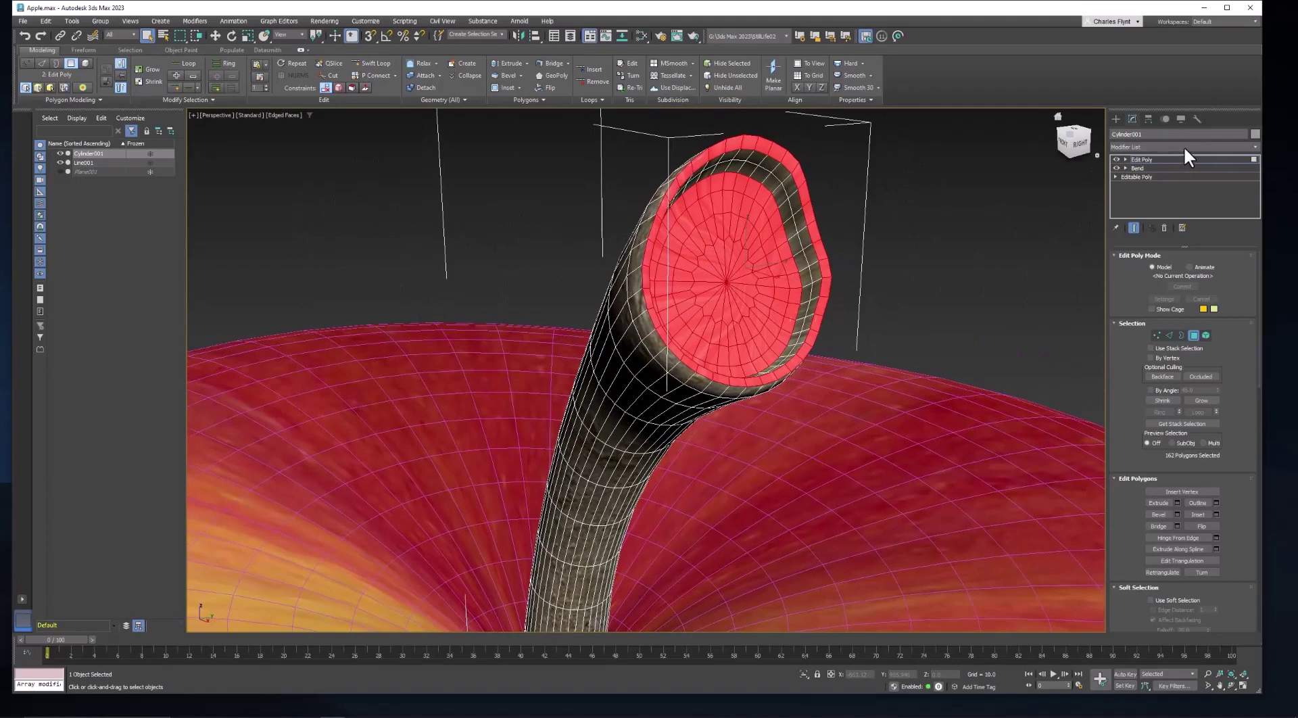
pyautogui.press('F2')
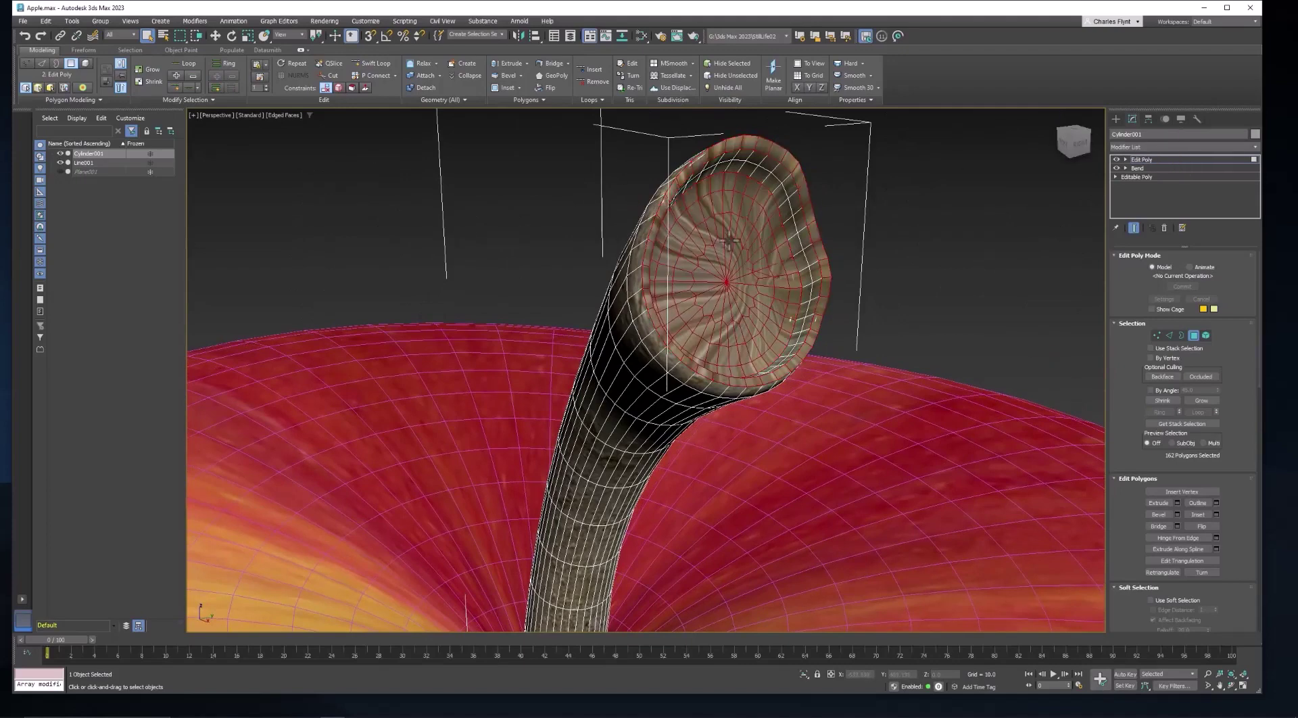
# Step: Add a planar UVW Map modifier to the selected stem end-cap polygons and align the mapping to the X axis
pyautogui.keyDown('alt'); pyautogui.moveTo(746, 232); pyautogui.dragTo(722, 236, button='middle'); pyautogui.keyUp('alt')
pyautogui.click(1170, 146)
pyautogui.scroll(-20, 1186, 639)
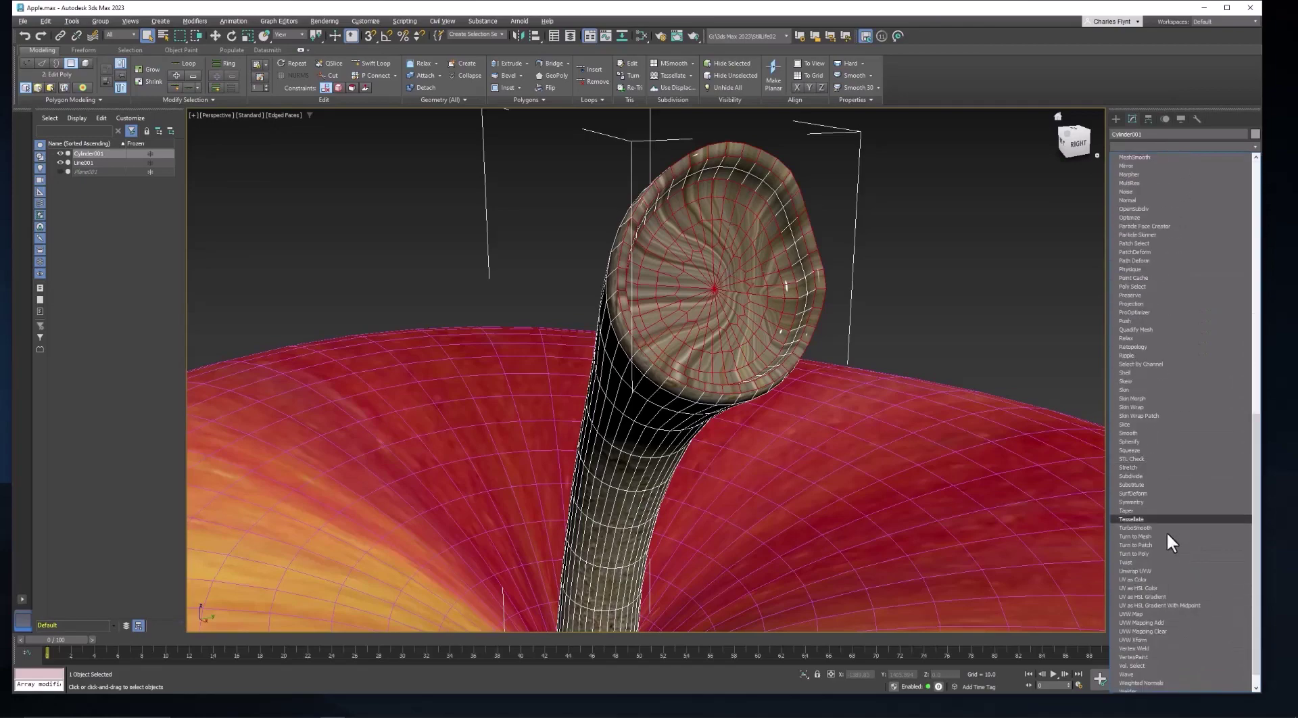
pyautogui.click(1179, 613)
pyautogui.keyDown('alt'); pyautogui.moveTo(959, 449); pyautogui.dragTo(974, 448, button='middle'); pyautogui.keyUp('alt')
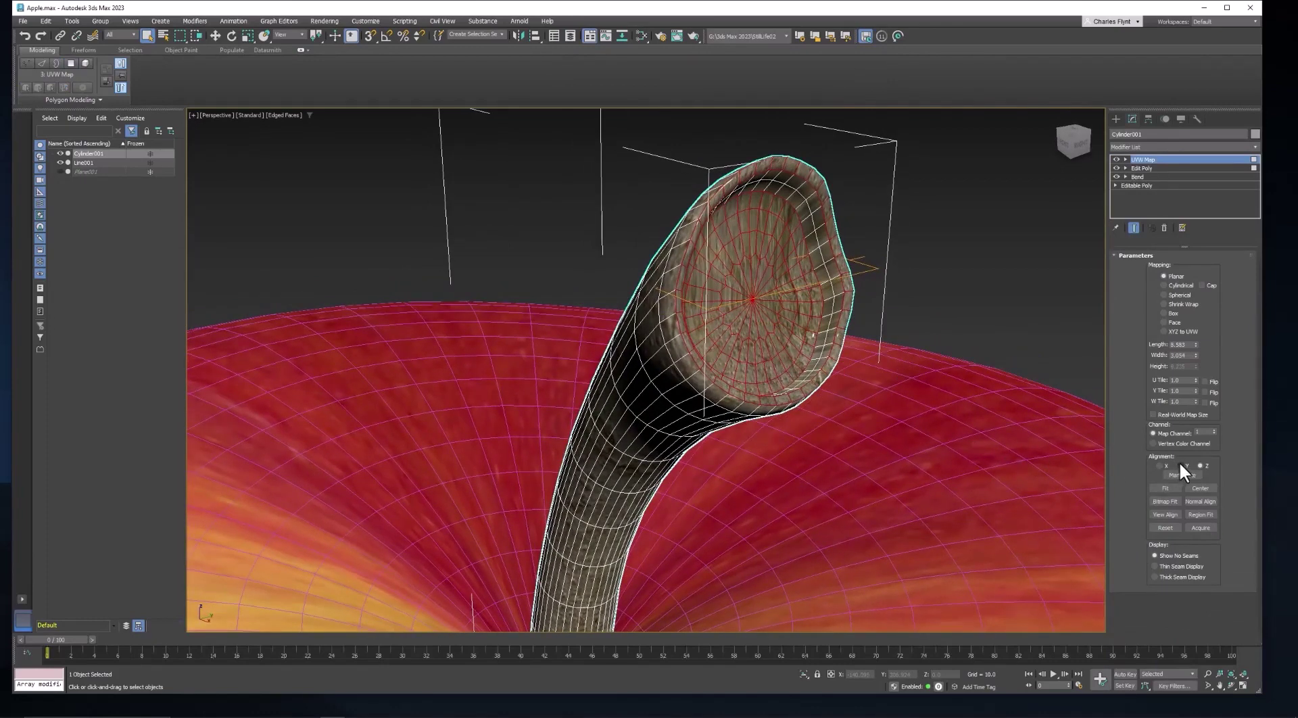
pyautogui.click(1180, 465)
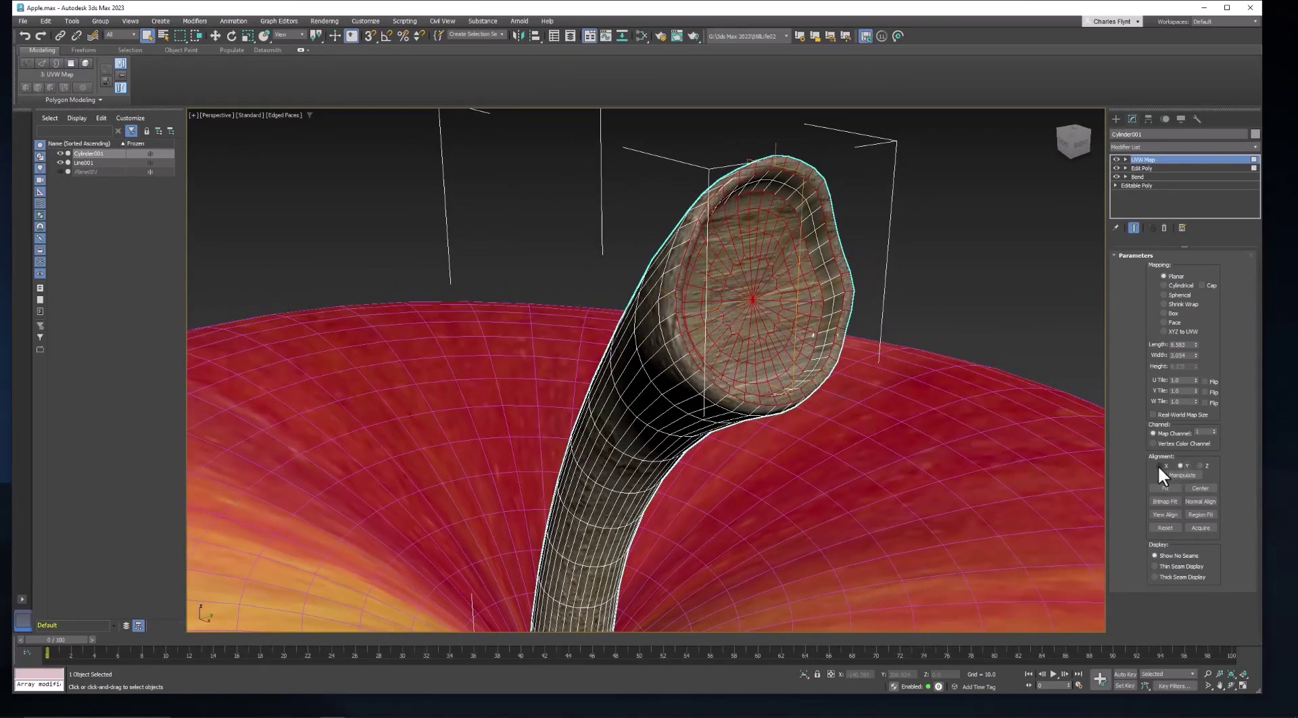
pyautogui.click(1160, 465)
pyautogui.keyDown('alt'); pyautogui.moveTo(814, 345); pyautogui.dragTo(797, 346, button='middle'); pyautogui.keyUp('alt')
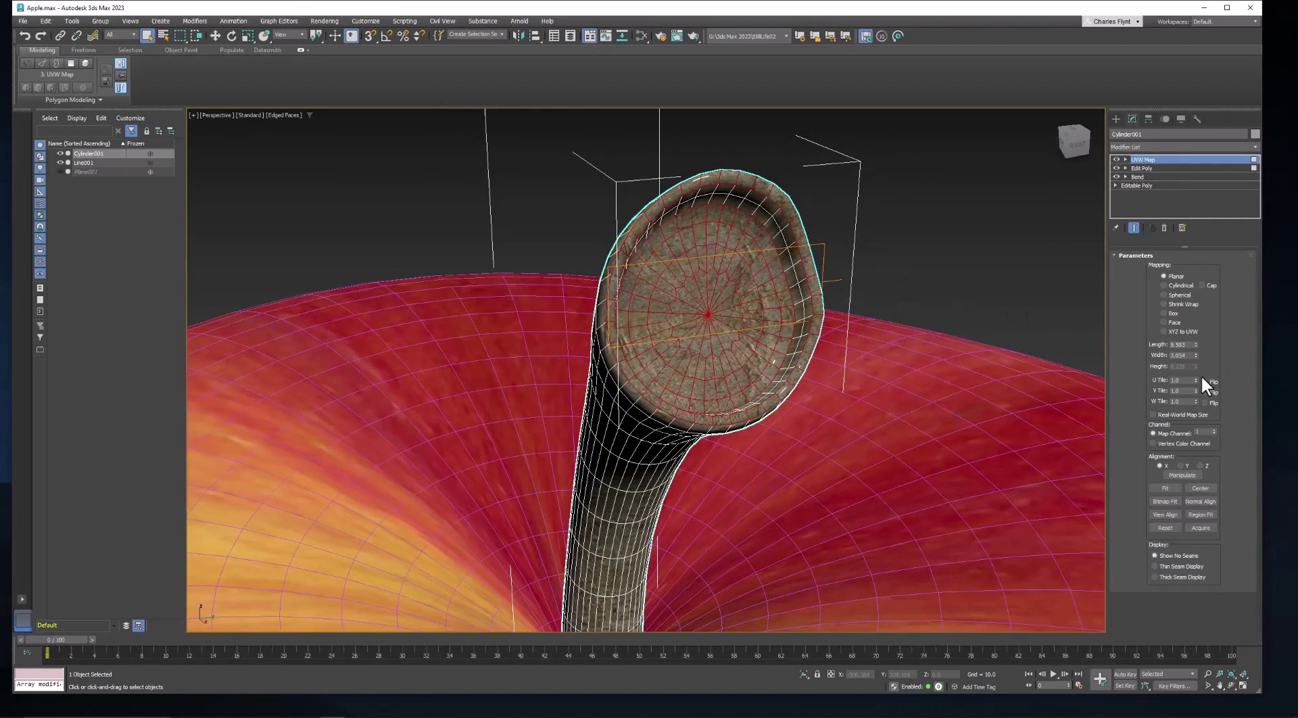
# Step: Enlarge the planar mapping to a length of about 7.2 and reduce its U and V tiling to about 0.63 and 0.73
pyautogui.moveTo(1195, 378); pyautogui.dragTo(1200, 391)
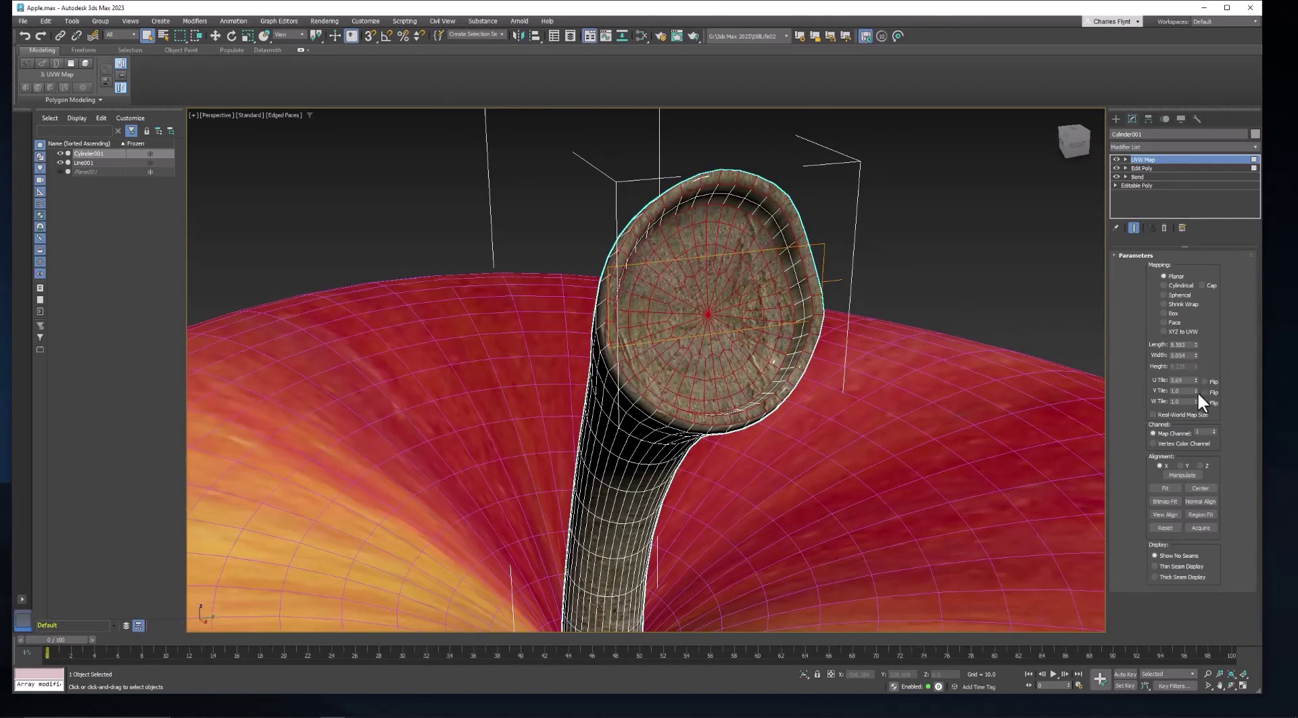
pyautogui.hotkey('ctrl', 'z')
pyautogui.moveTo(1194, 345); pyautogui.dragTo(1203, 338)
pyautogui.keyDown('alt'); pyautogui.moveTo(964, 346); pyautogui.dragTo(967, 280, button='middle'); pyautogui.keyUp('alt')
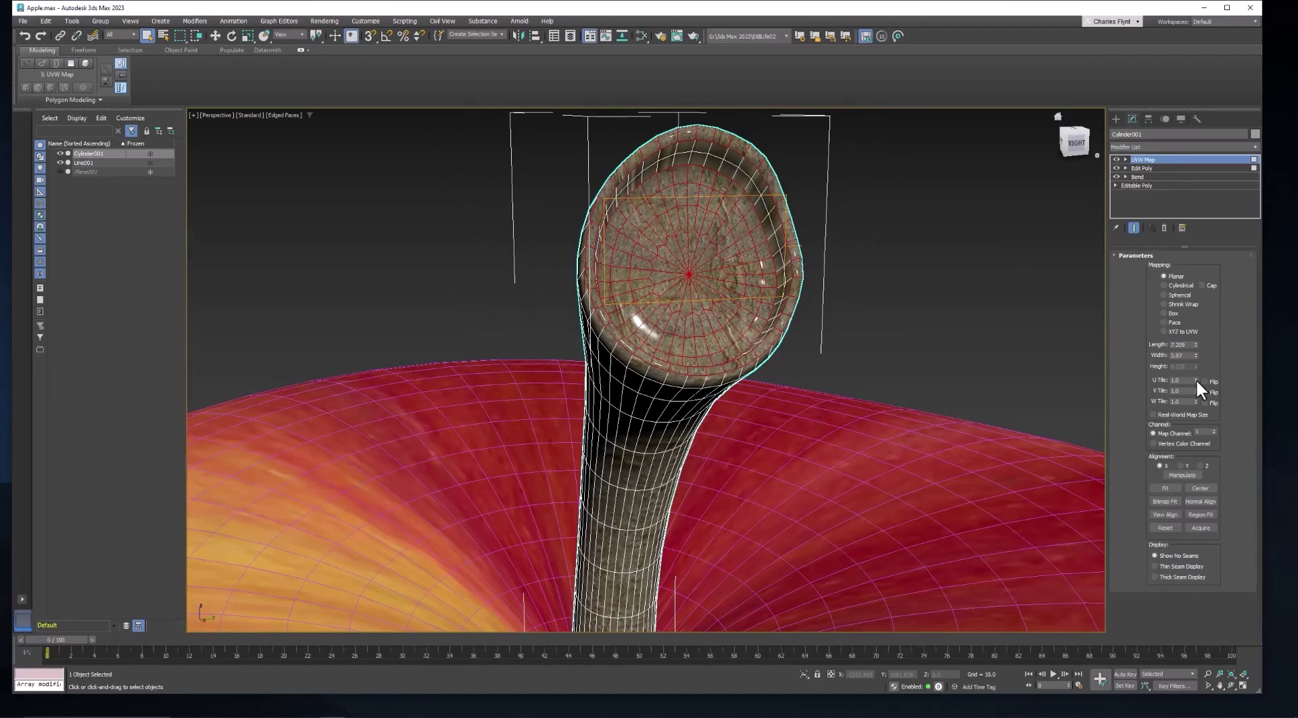
pyautogui.moveTo(1197, 380); pyautogui.dragTo(1211, 405)
# Step: Move the UVW Map gizmo sideways along Y to shift the bark texture across the stem's end cap
pyautogui.click(1141, 168)
pyautogui.press('w')
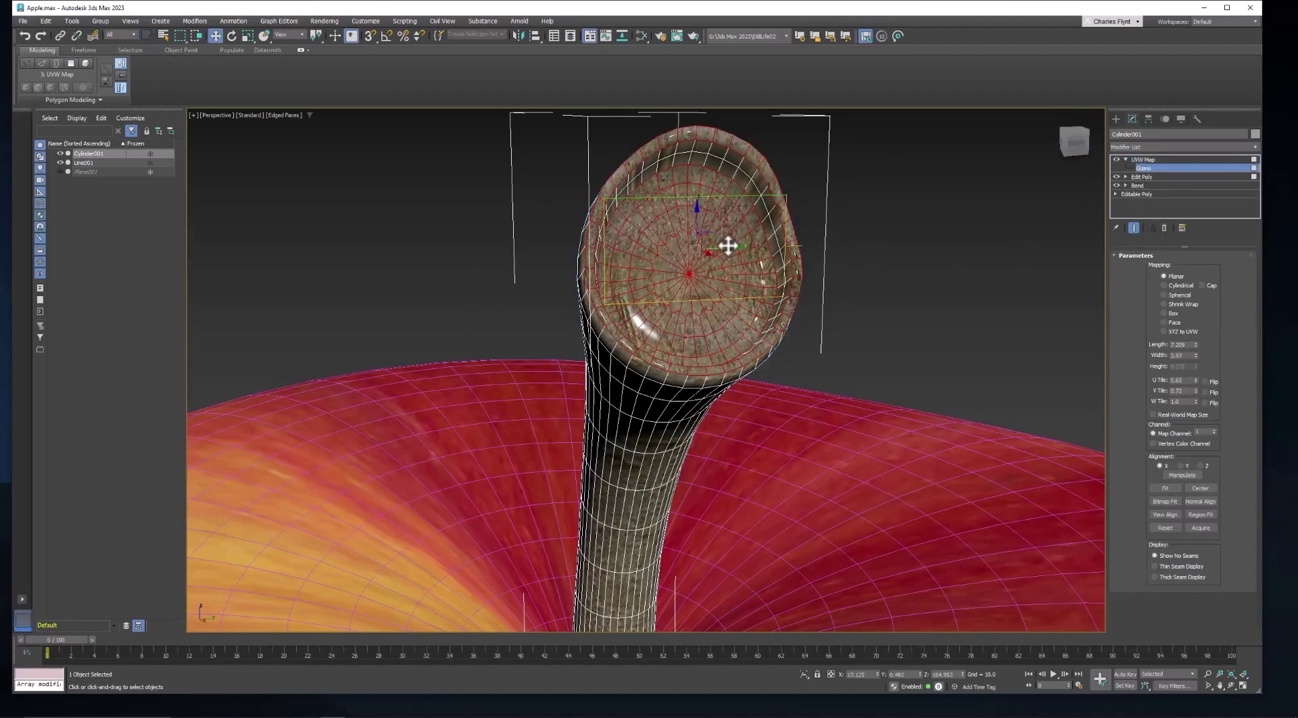
pyautogui.moveTo(726, 246); pyautogui.dragTo(631, 260)
pyautogui.click(1149, 159)
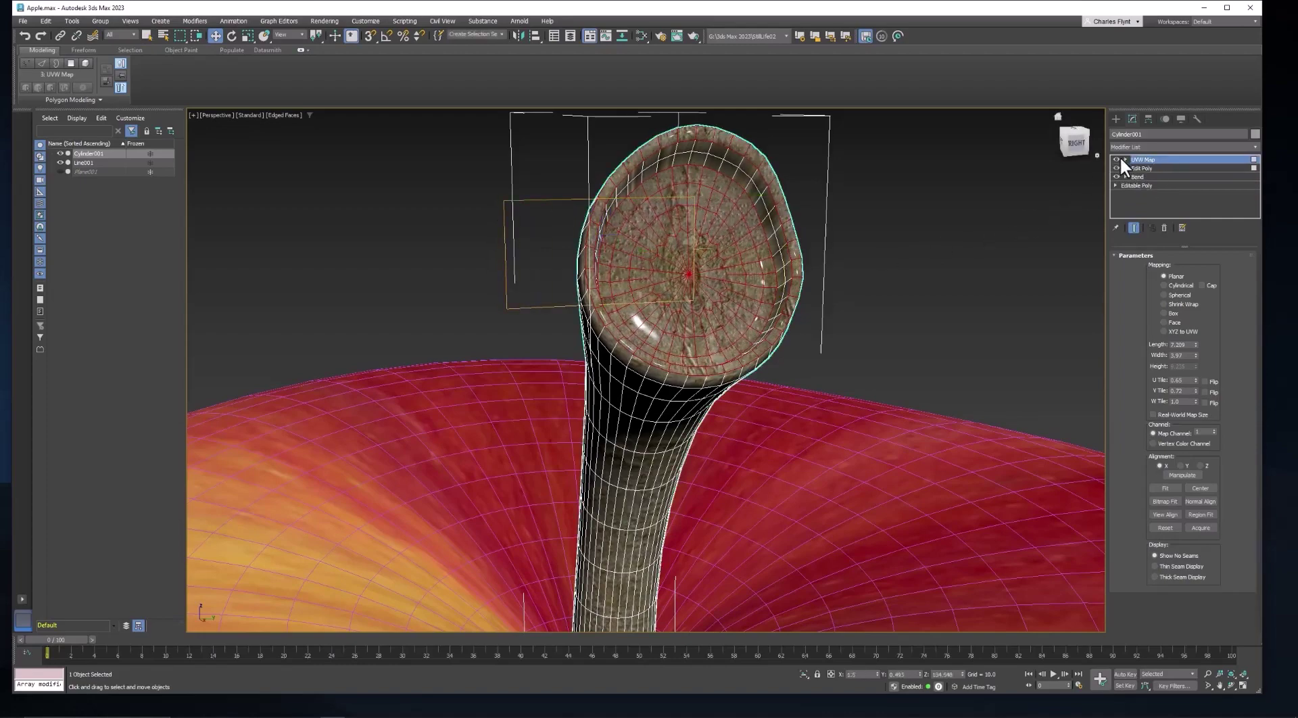
# Step: Leave the mapping gizmo level and add an Edit Poly modifier above the stem's UVW Map
pyautogui.keyDown('alt'); pyautogui.moveTo(805, 343); pyautogui.dragTo(835, 339, button='middle'); pyautogui.keyUp('alt')
pyautogui.scroll(-4, 836, 340)
pyautogui.keyDown('alt'); pyautogui.moveTo(820, 394); pyautogui.dragTo(898, 346, button='middle'); pyautogui.keyUp('alt')
pyautogui.press('1')
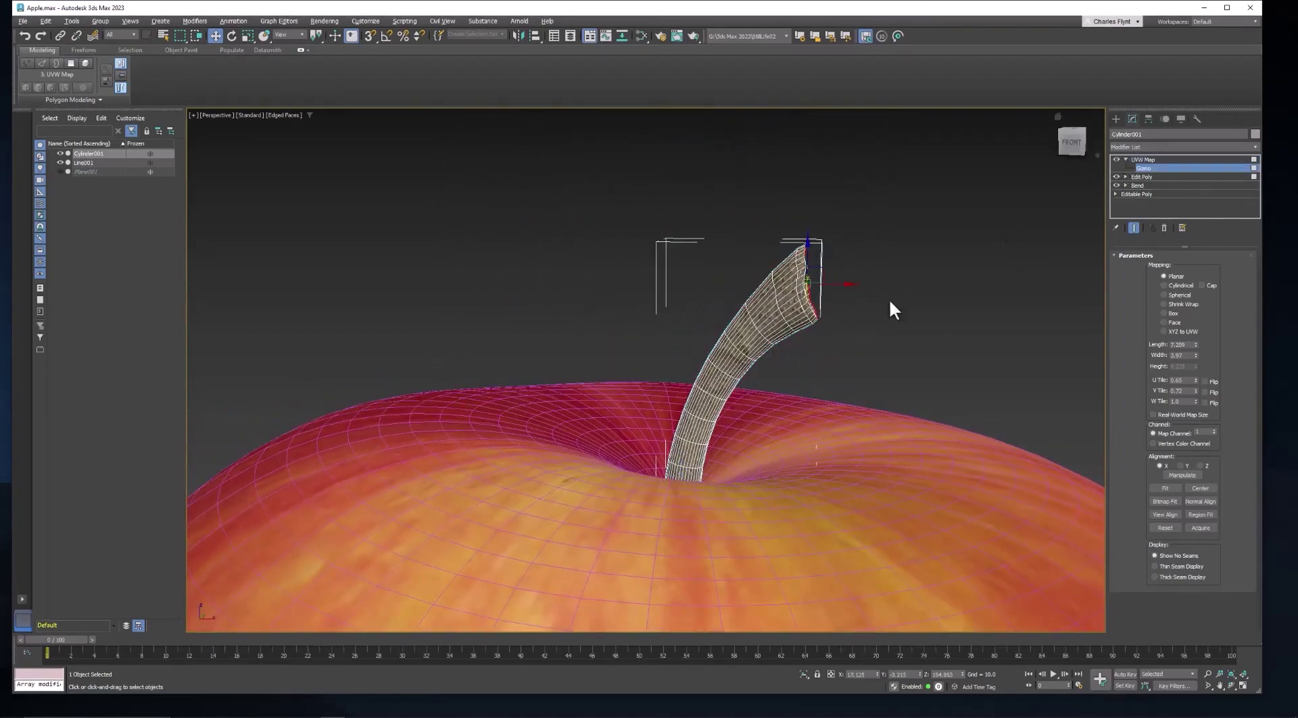
pyautogui.scroll(3, 786, 308)
pyautogui.keyDown('alt'); pyautogui.moveTo(788, 314); pyautogui.dragTo(991, 269, button='middle'); pyautogui.keyUp('alt')
pyautogui.click(1125, 159)
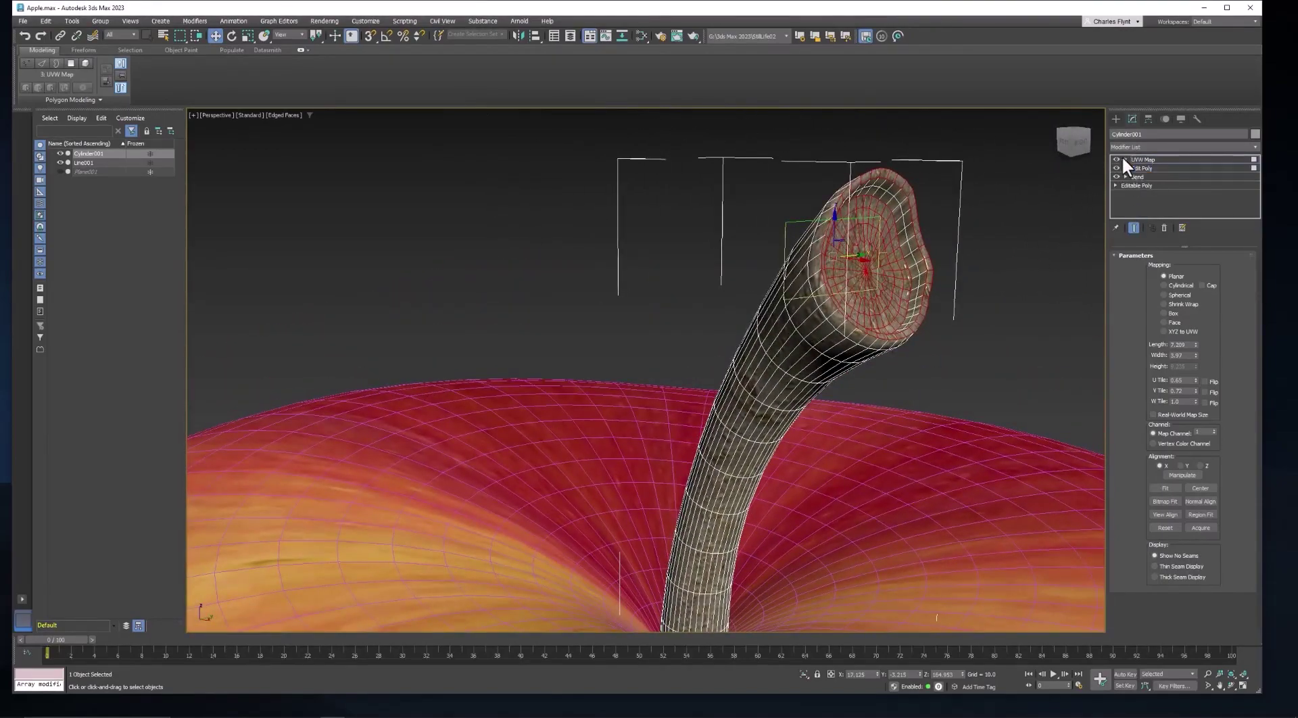
pyautogui.click(1163, 145)
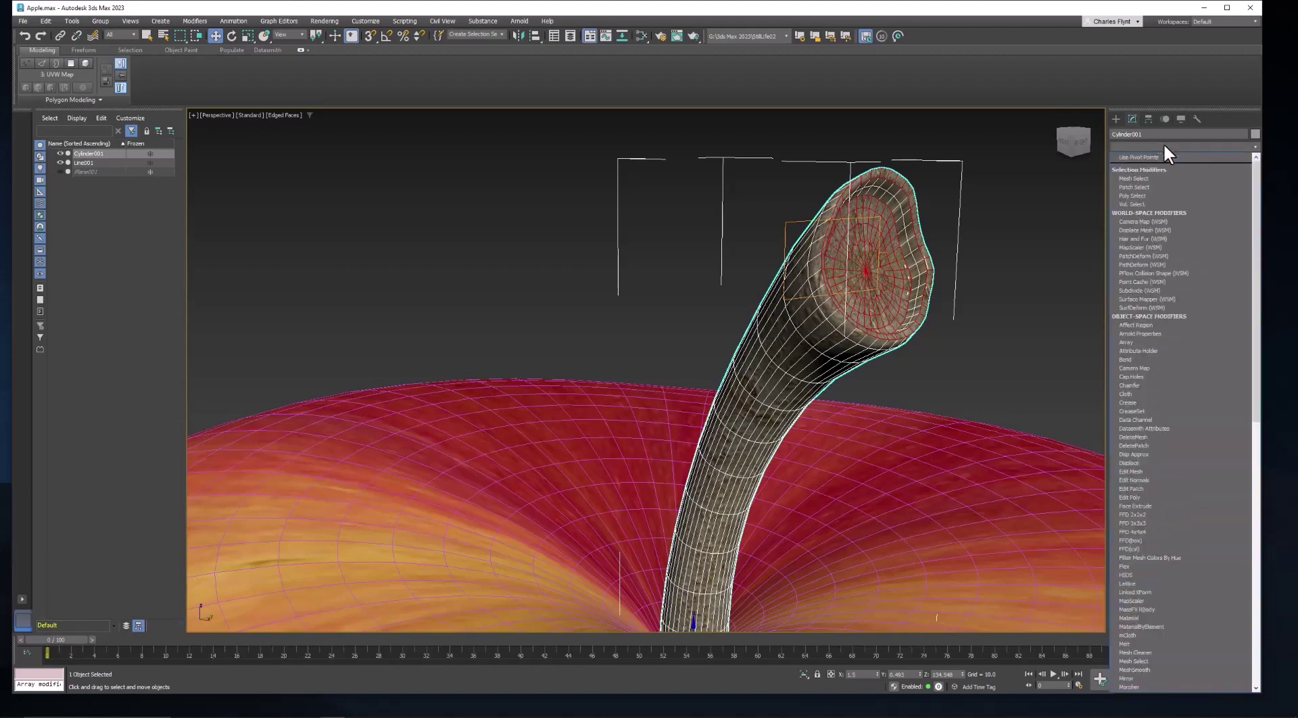
pyautogui.click(1171, 497)
pyautogui.moveTo(935, 390); pyautogui.dragTo(809, 362, button='middle')
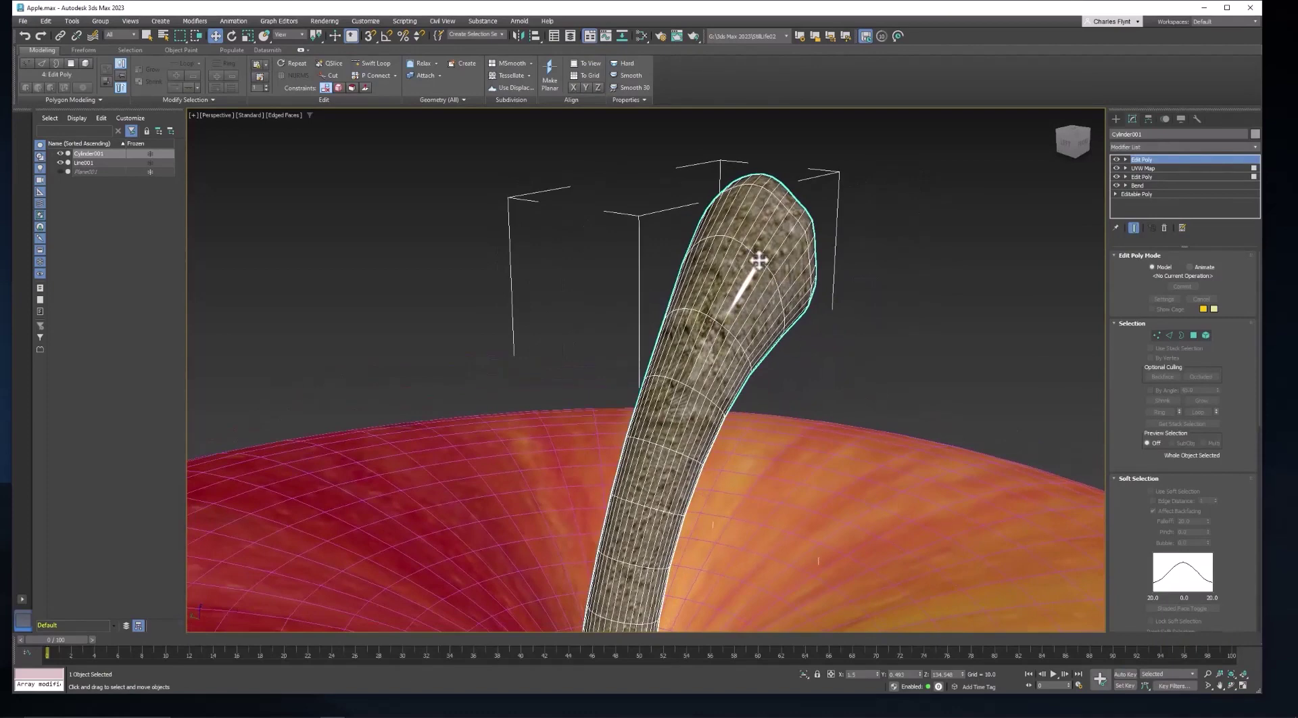
# Step: Set the stem material's reflection weight to 0.0 and reflection roughness to 1.0 in the Slate Material Editor
pyautogui.click(642, 36)
pyautogui.doubleClick(407, 192)
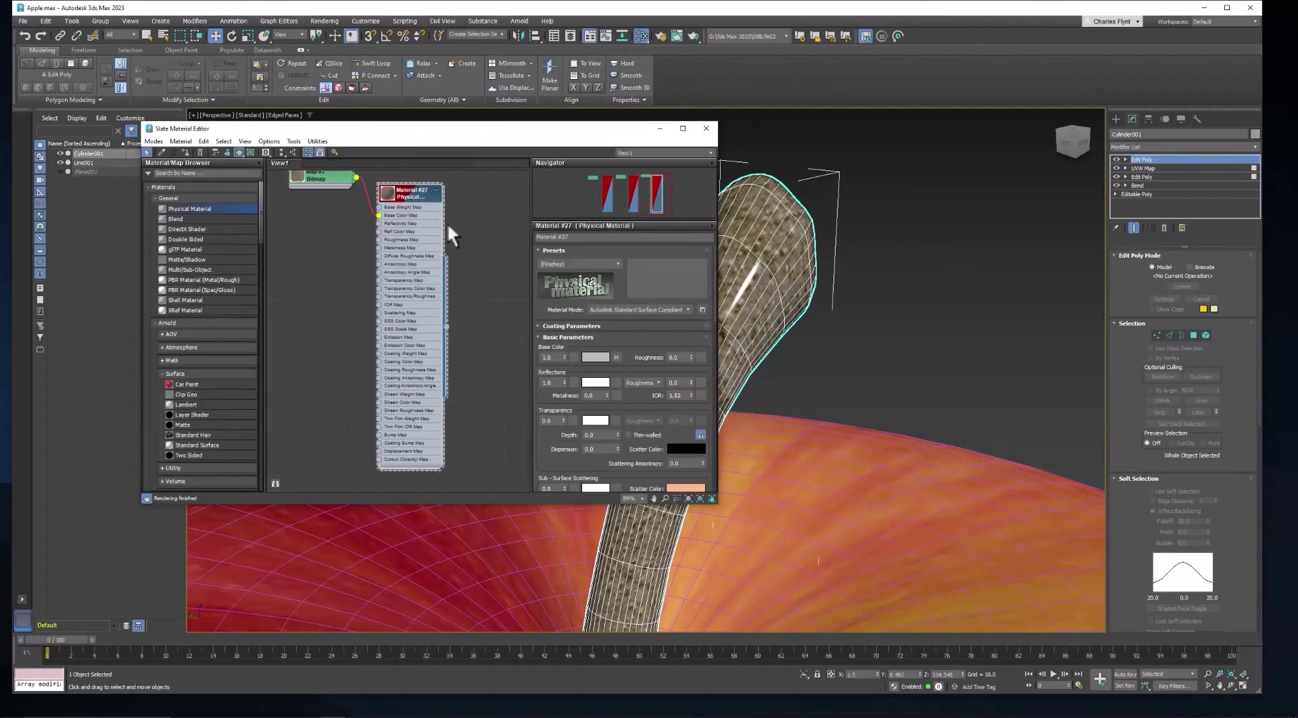
pyautogui.moveTo(614, 130); pyautogui.dragTo(524, 167)
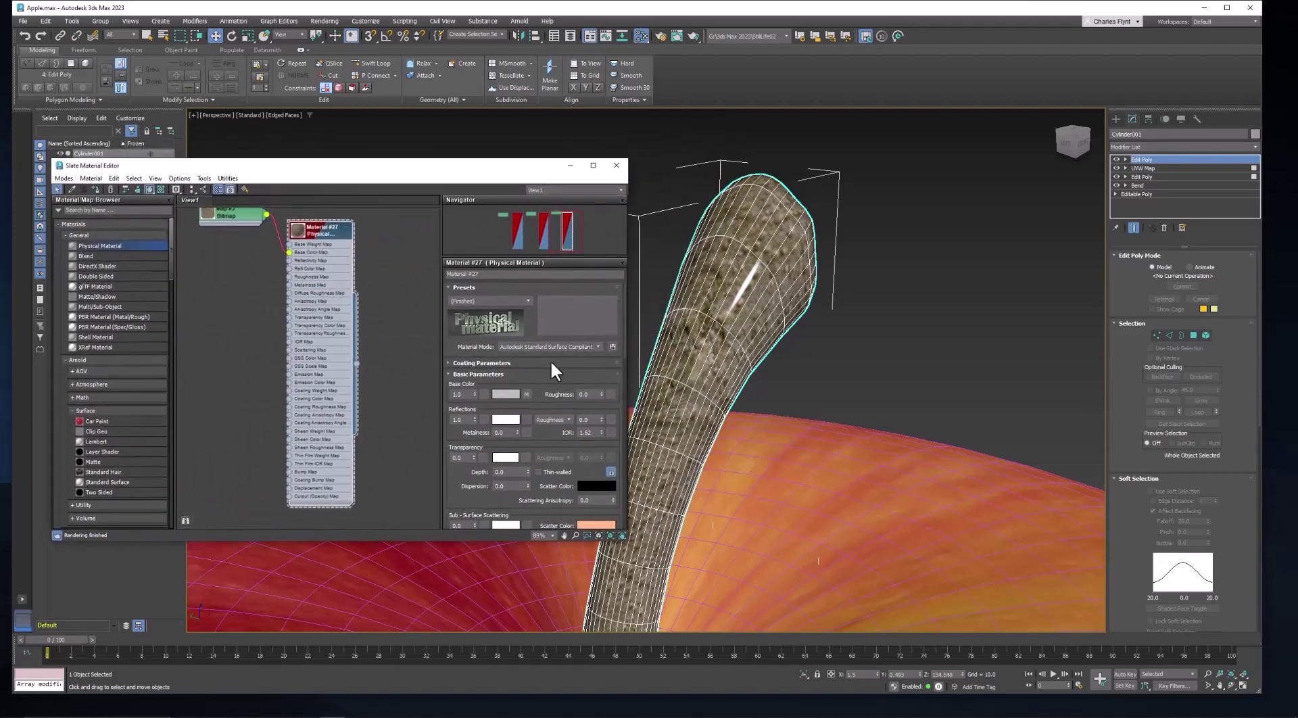
pyautogui.scroll(-3, 504, 457)
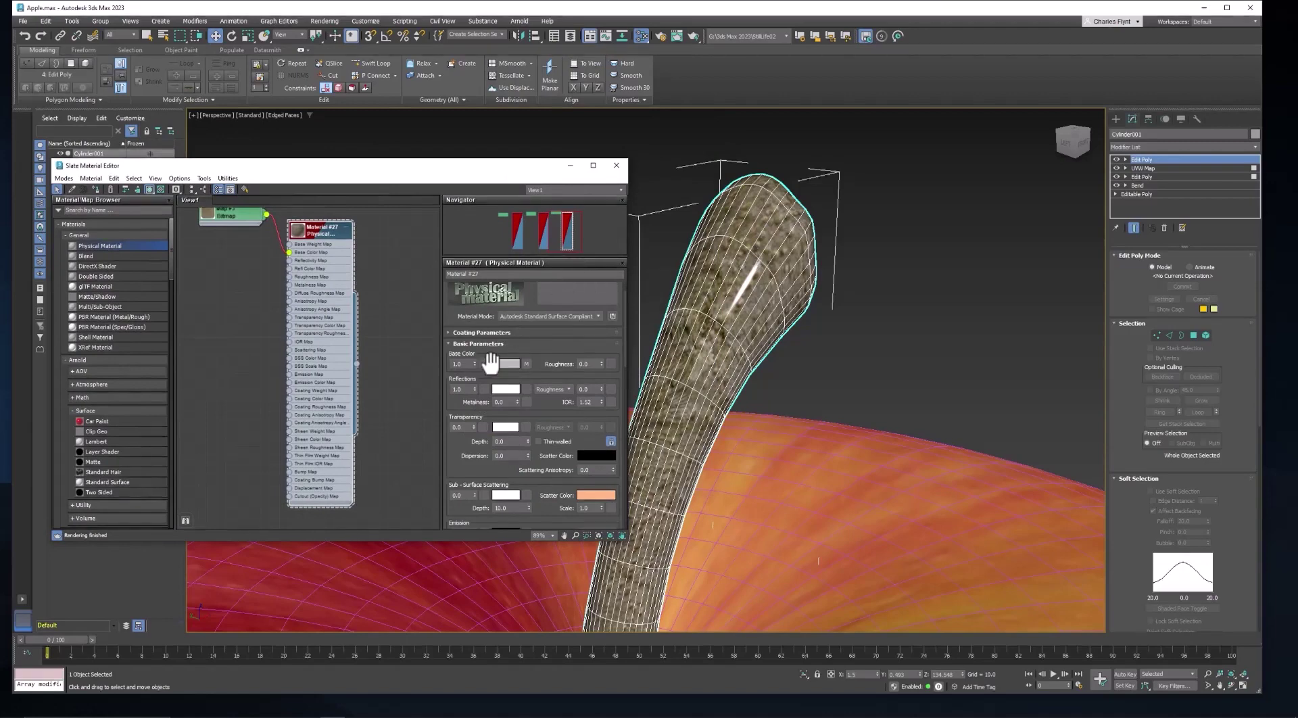
pyautogui.rightClick(475, 389)
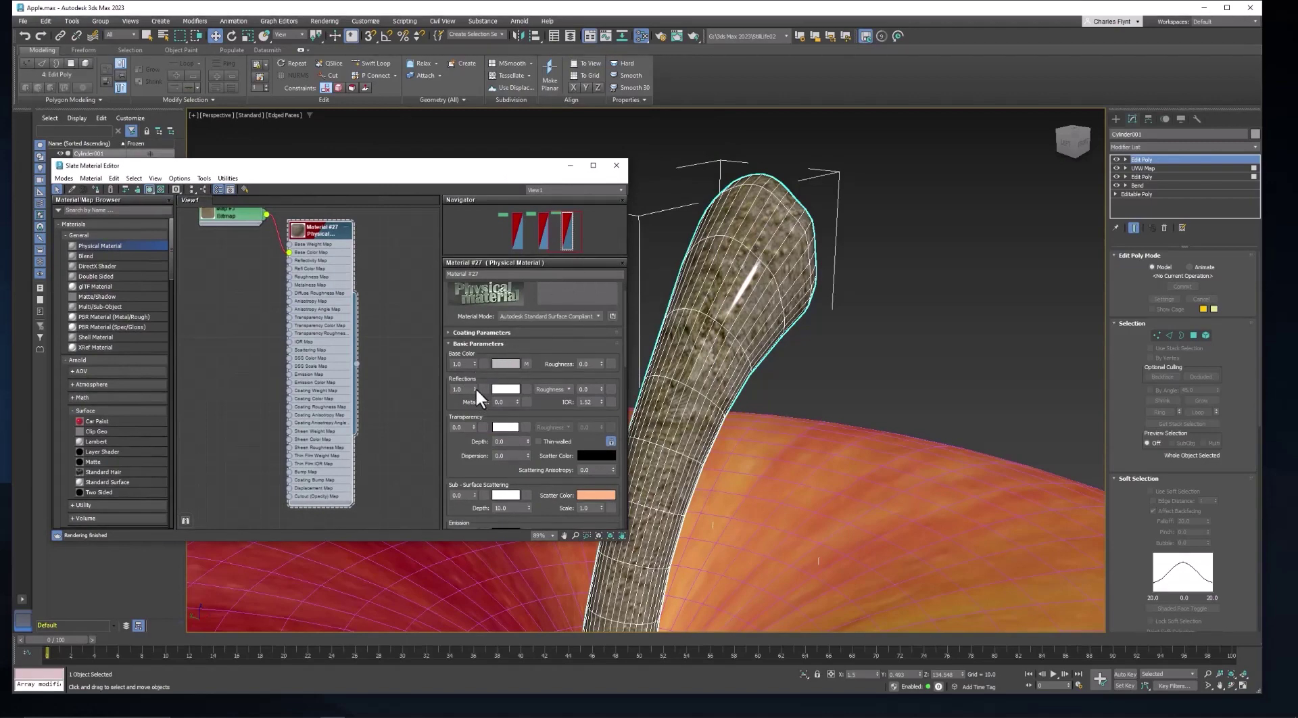
pyautogui.click(591, 389)
pyautogui.write('1.0')
pyautogui.press('Return')
# Step: Raise the apple material's reflection roughness to 0.74, lower its reflection weight slightly, and close the material editor
pyautogui.moveTo(391, 298); pyautogui.dragTo(414, 292, button='middle')
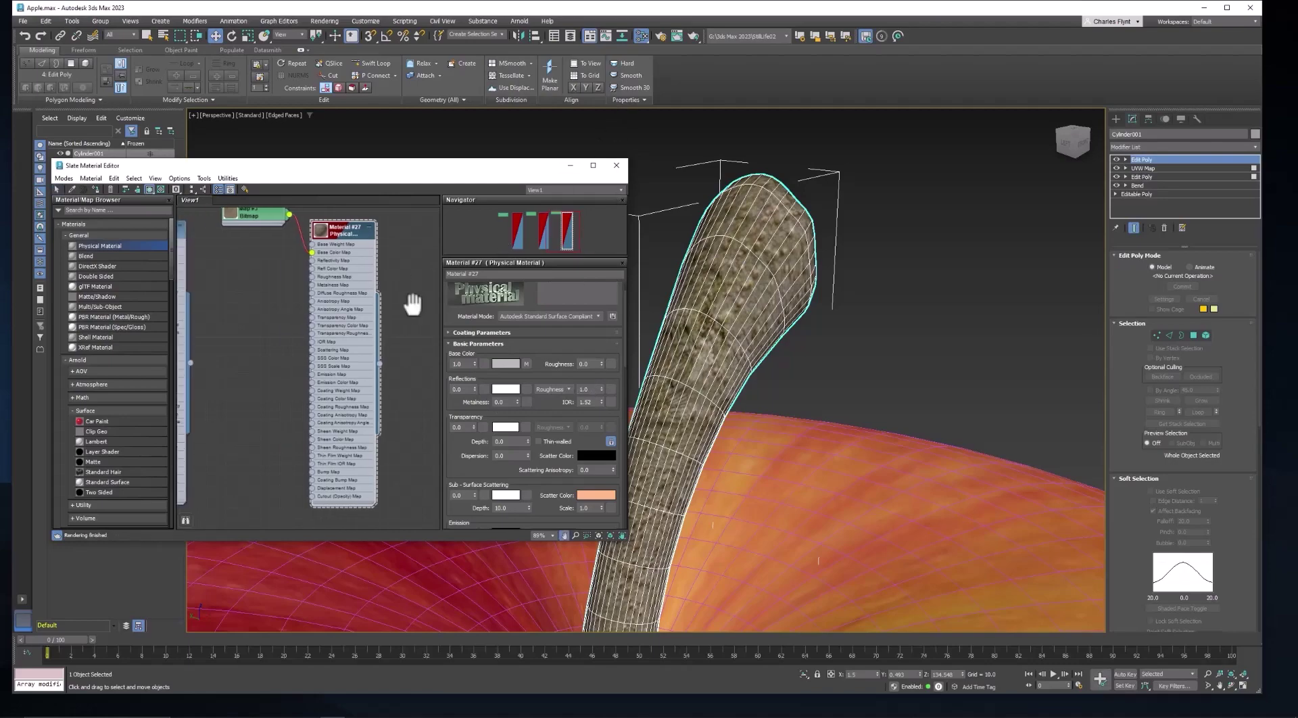
pyautogui.click(832, 482)
pyautogui.scroll(-2, 264, 359)
pyautogui.moveTo(263, 359); pyautogui.dragTo(406, 357, button='middle')
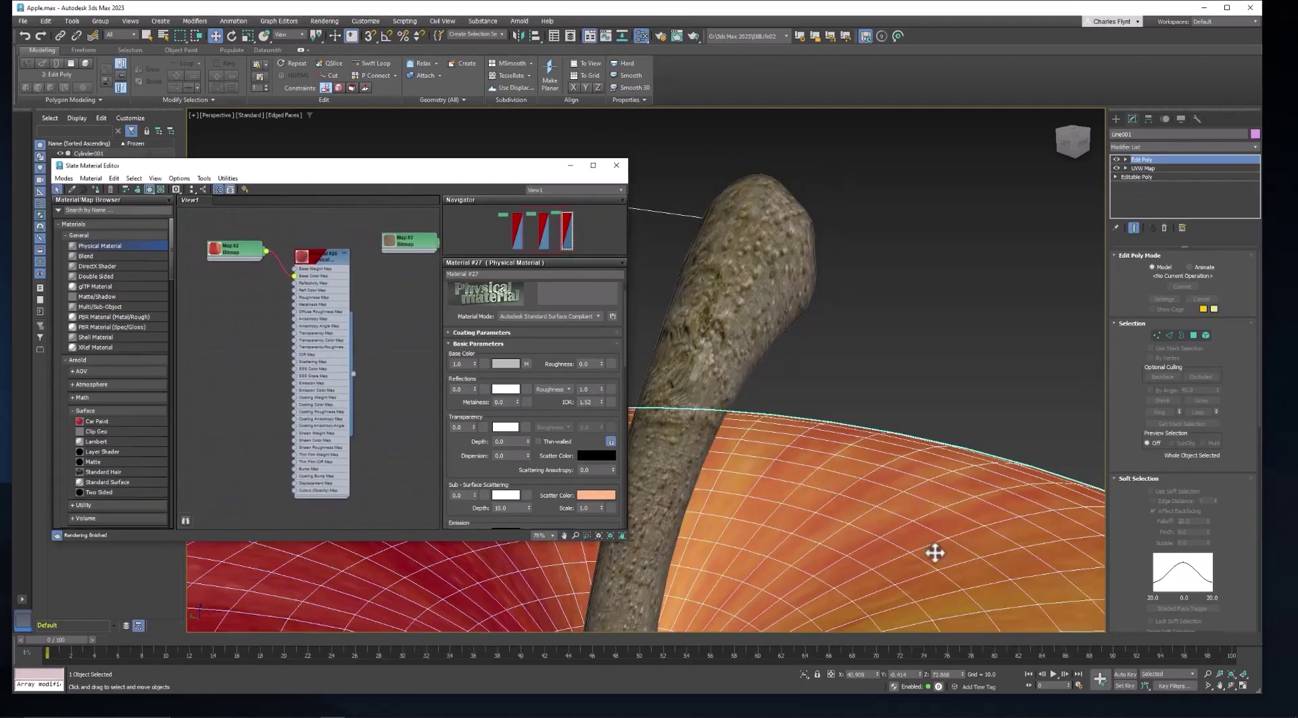
pyautogui.moveTo(921, 548); pyautogui.dragTo(929, 409, button='middle')
pyautogui.scroll(-5, 902, 449)
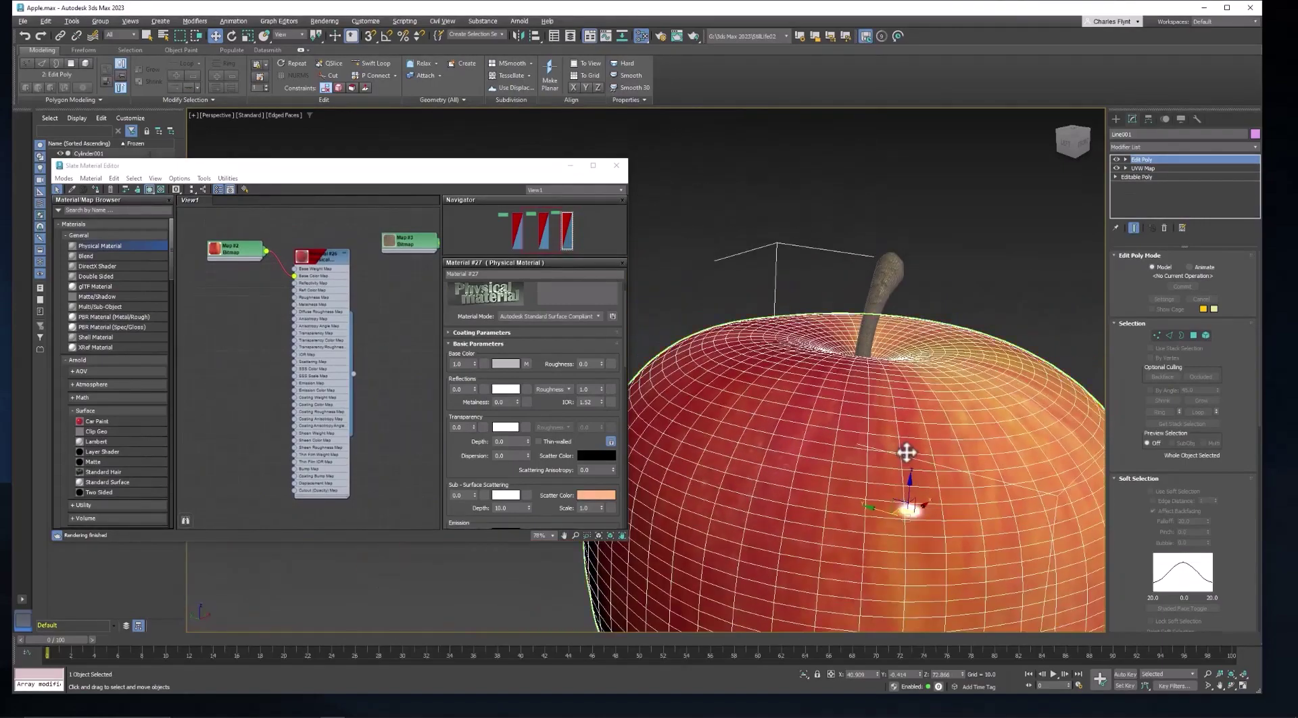
pyautogui.keyDown('alt'); pyautogui.moveTo(892, 448); pyautogui.dragTo(904, 446, button='middle'); pyautogui.keyUp('alt')
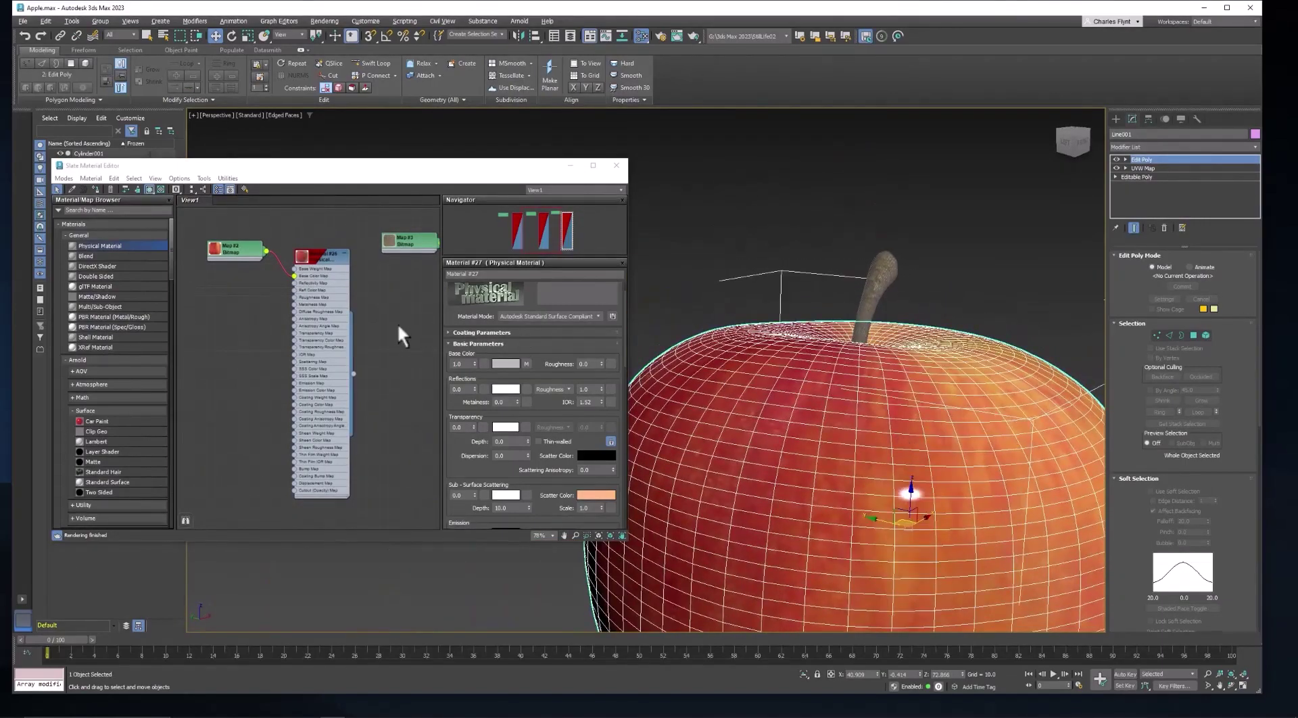
pyautogui.click(336, 267)
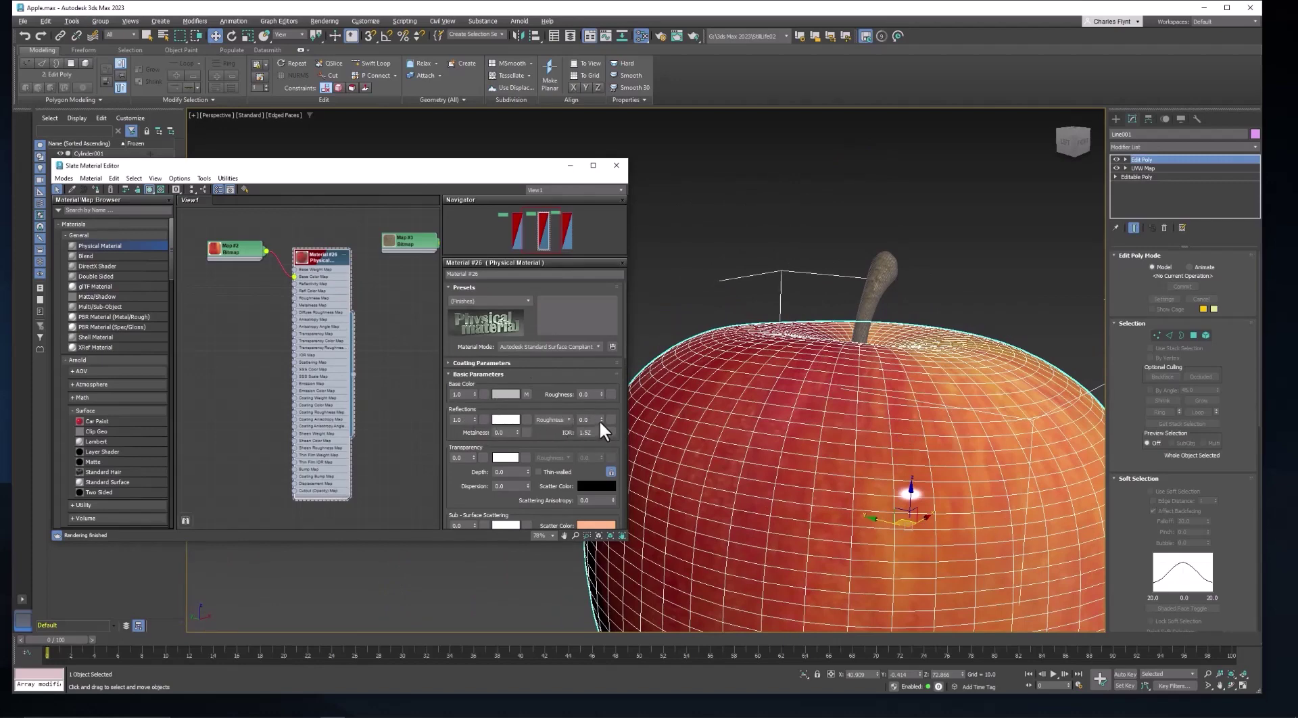
pyautogui.moveTo(601, 419); pyautogui.dragTo(614, 369)
pyautogui.moveTo(475, 419)
pyautogui.mouseDown()
pyautogui.moveTo(481, 430)
pyautogui.moveTo(485, 419)
pyautogui.mouseUp()
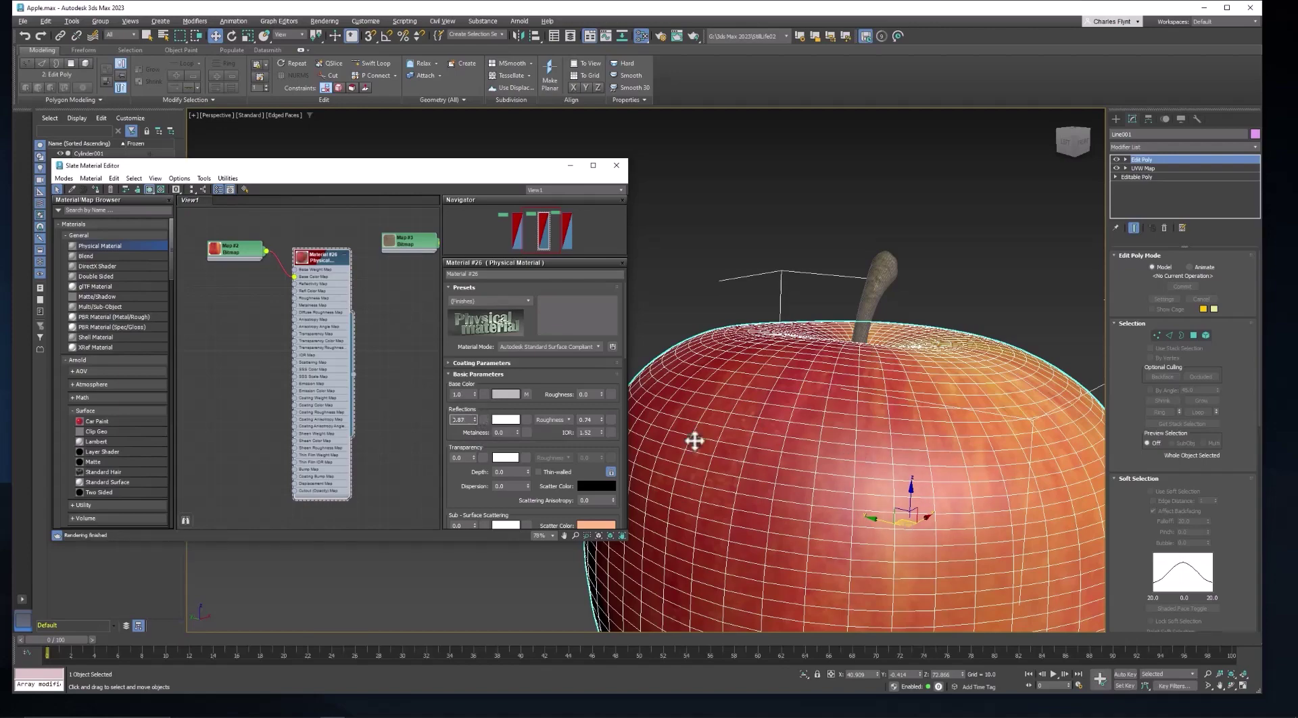
pyautogui.scroll(-8, 832, 449)
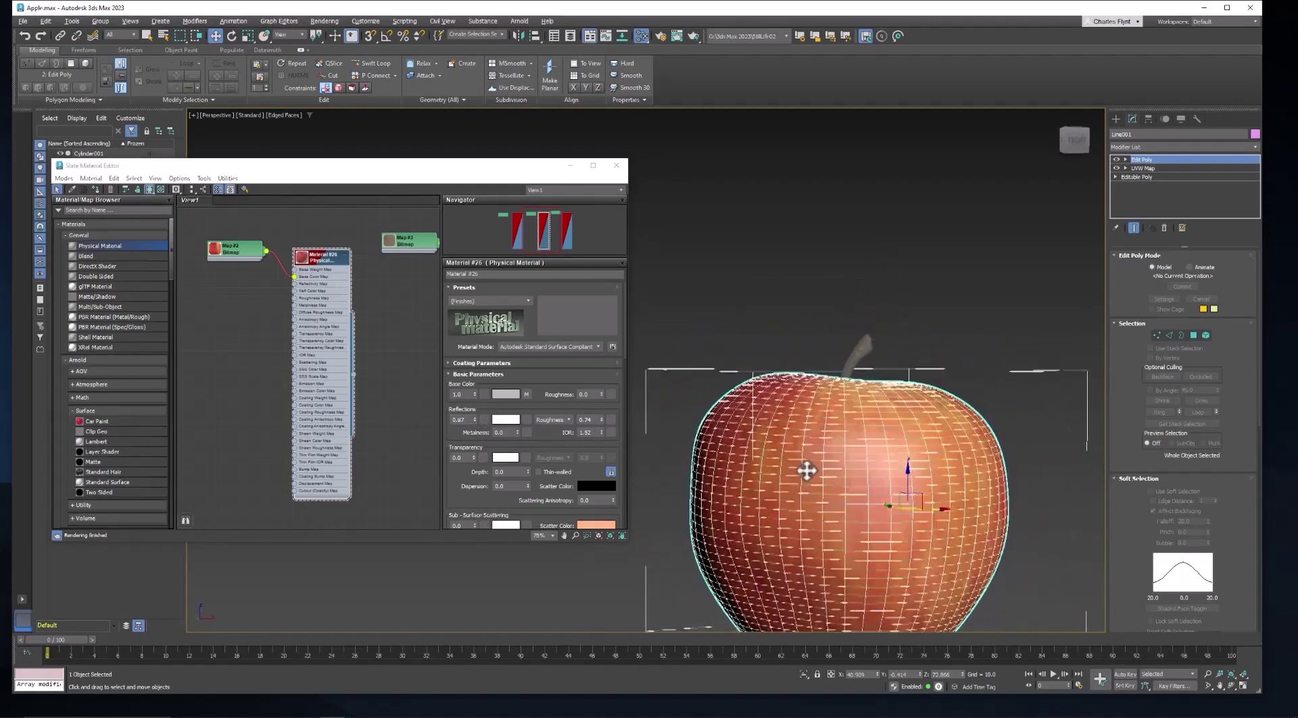
pyautogui.click(616, 165)
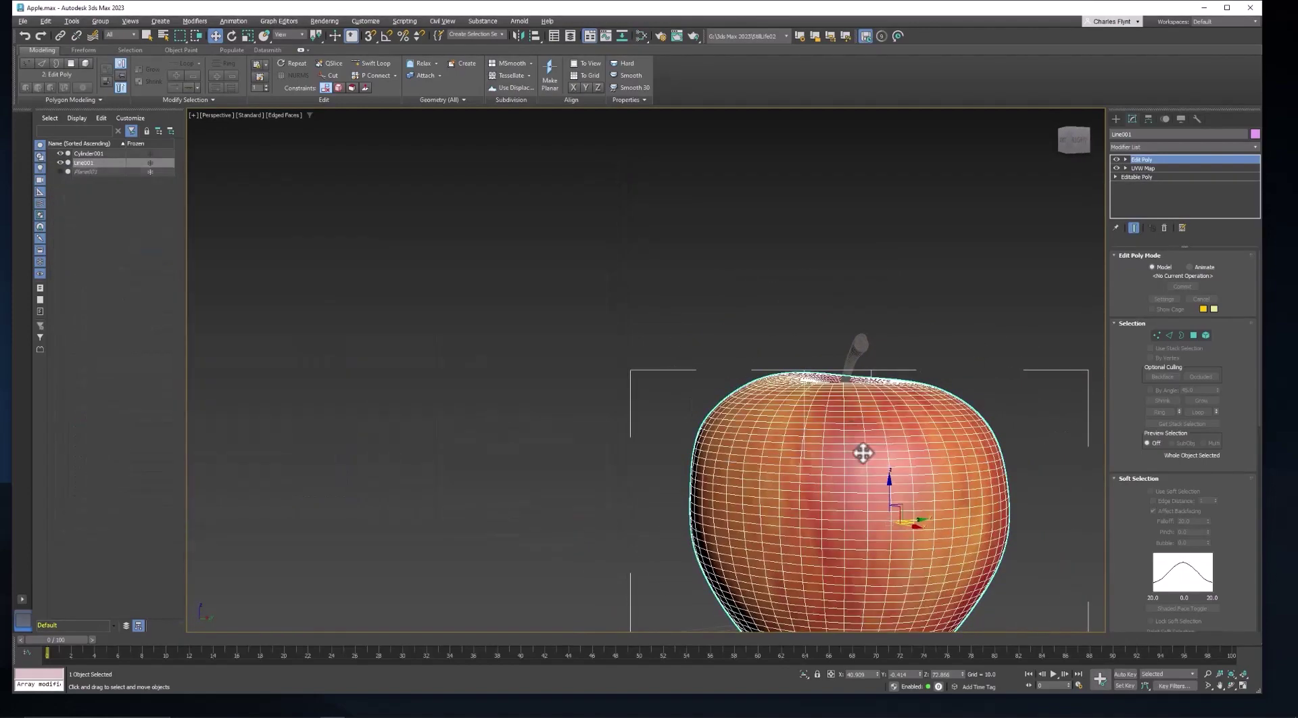
# Step: Turn off Edged Faces in the perspective viewport and inspect the textured apple
pyautogui.click(284, 119)
pyautogui.click(290, 115)
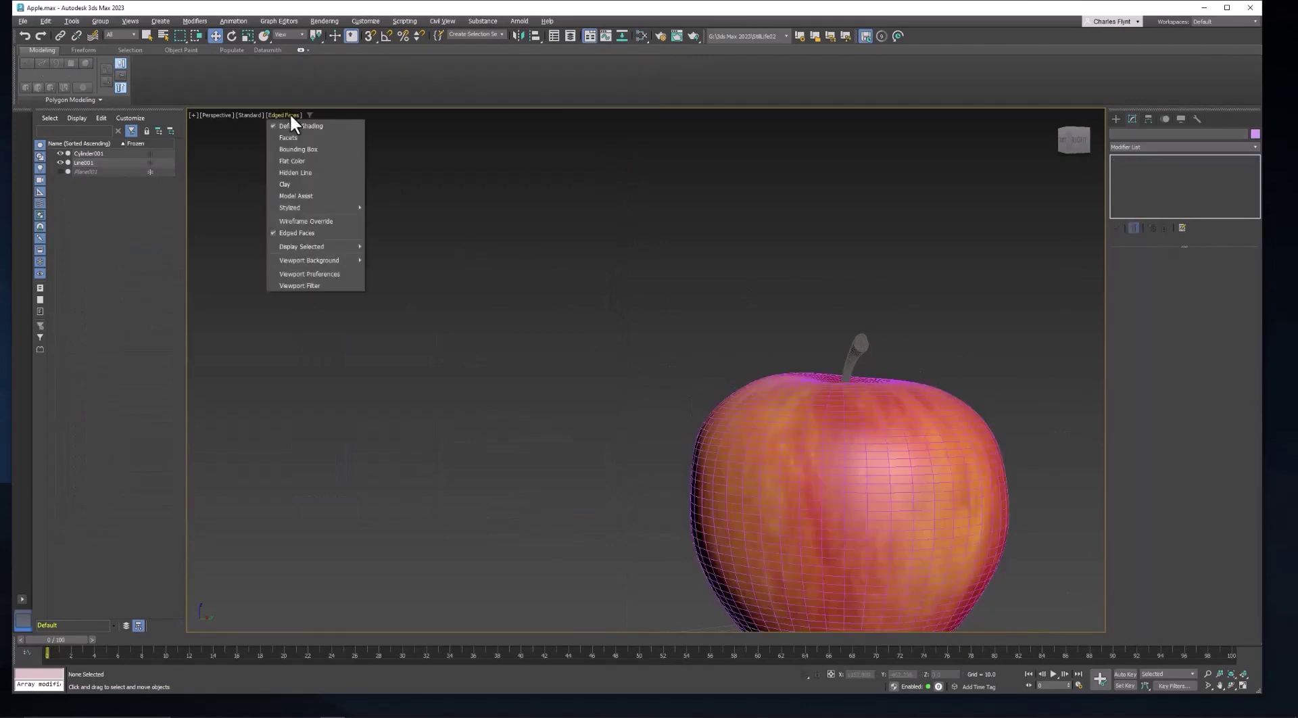
pyautogui.click(317, 233)
pyautogui.moveTo(669, 433)
pyautogui.keyDown('alt'); pyautogui.mouseDown(button='middle')
pyautogui.moveTo(753, 493)
pyautogui.moveTo(966, 485)
pyautogui.moveTo(845, 506)
pyautogui.moveTo(825, 493)
pyautogui.moveTo(731, 486)
pyautogui.mouseUp(button='middle'); pyautogui.keyUp('alt')
pyautogui.keyDown('alt'); pyautogui.moveTo(797, 527); pyautogui.dragTo(682, 438, button='middle'); pyautogui.keyUp('alt')
# Step: Rename the apple body object Apple and the stem object Stem
pyautogui.click(682, 438)
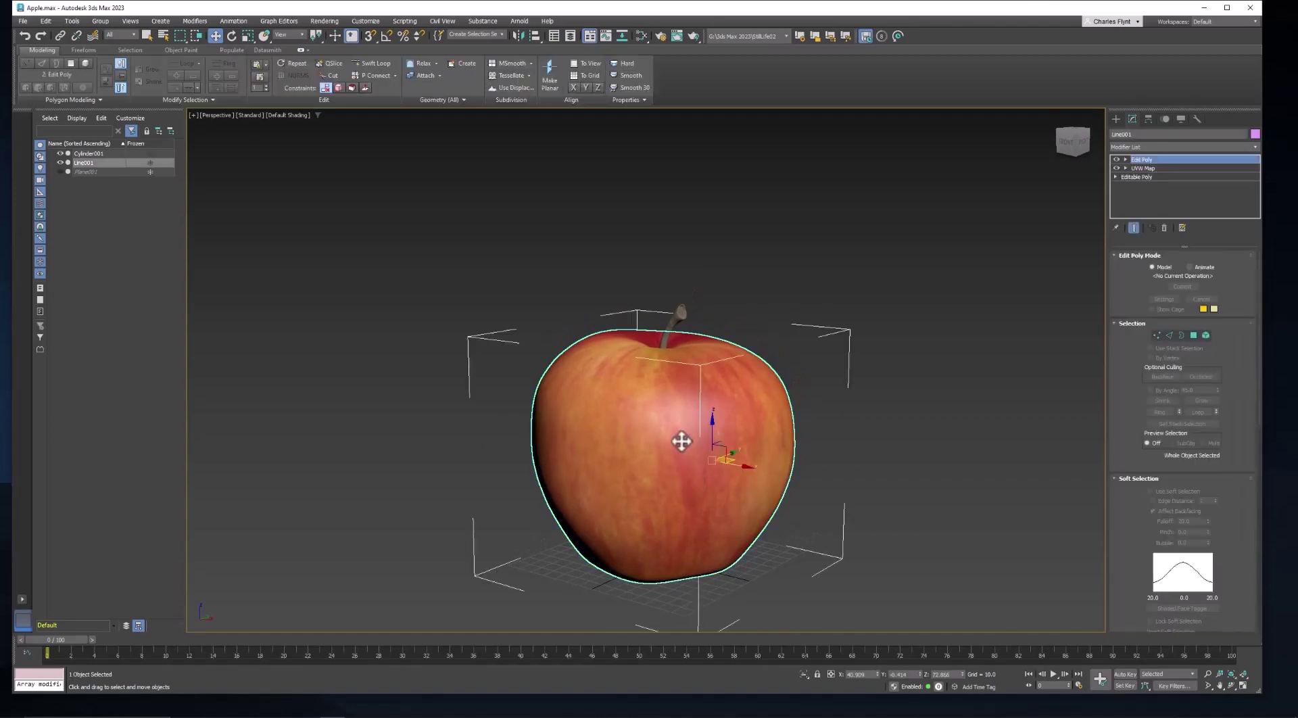
pyautogui.click(1153, 135)
pyautogui.write('Apple')
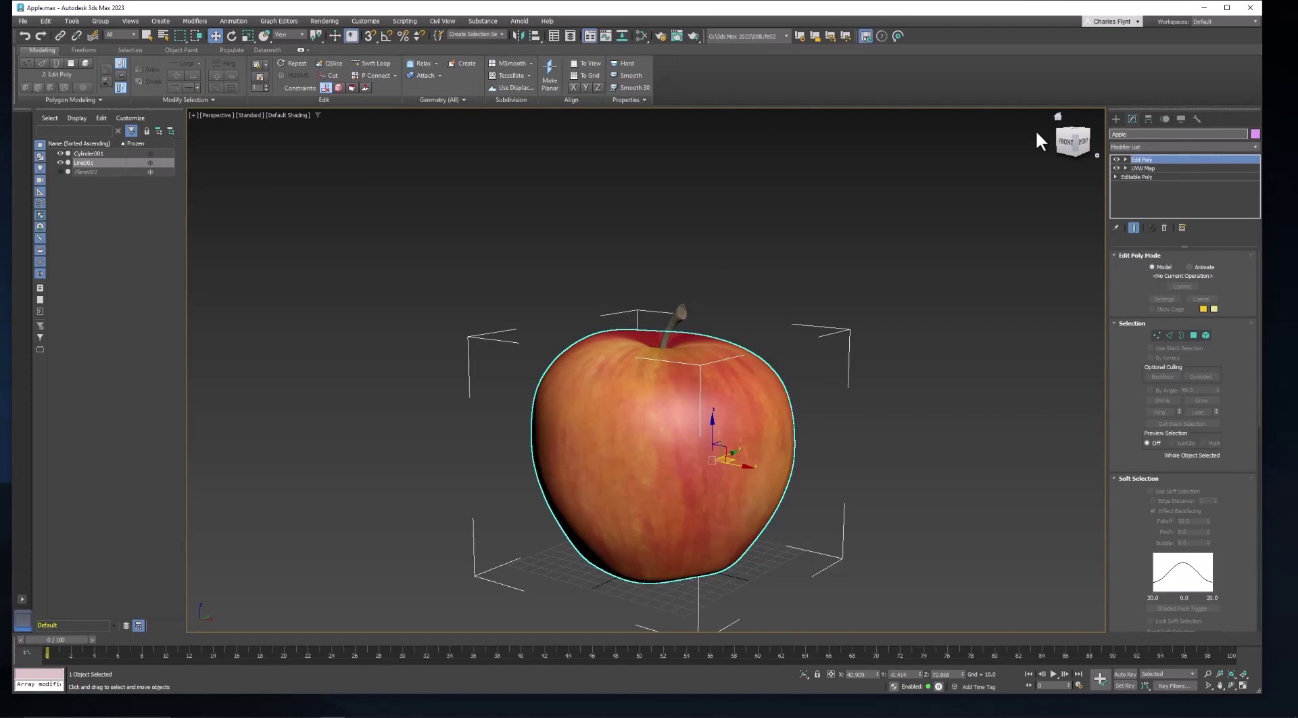
pyautogui.click(667, 314)
pyautogui.click(1122, 135)
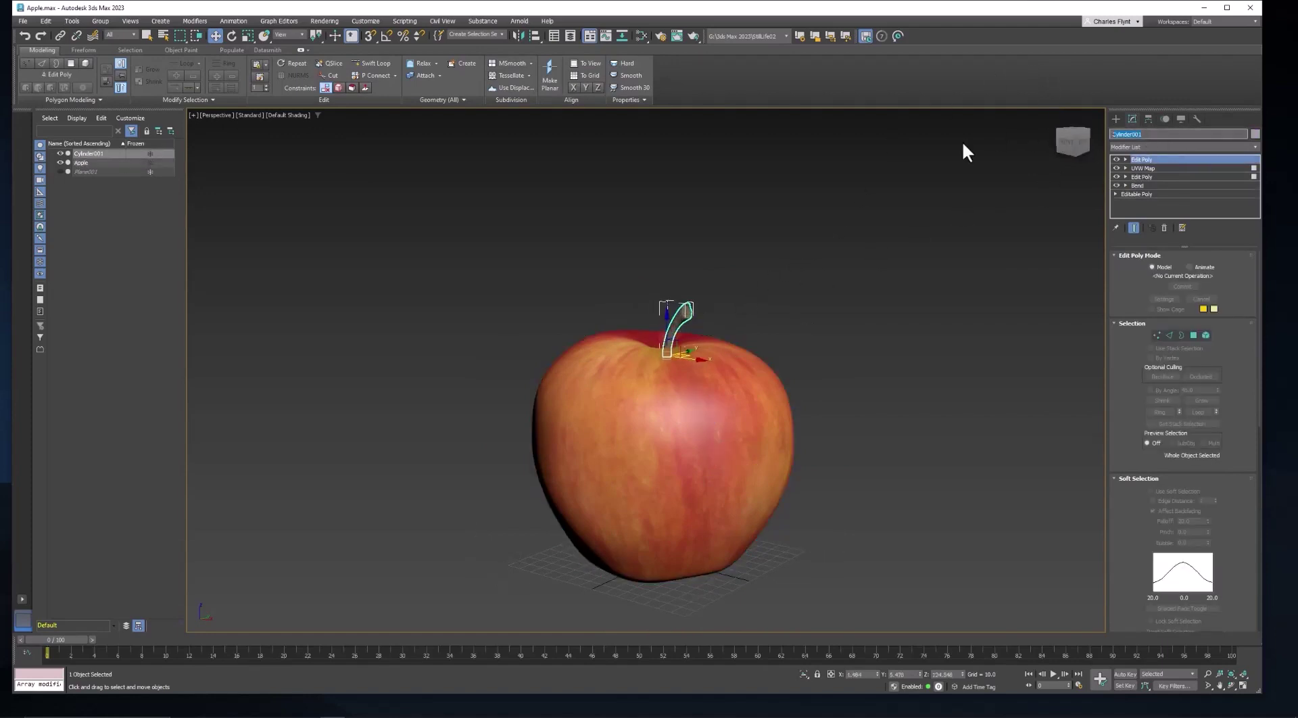
pyautogui.write('Stem')
pyautogui.press('Return')
# Step: Rename the stem's physical material Stem in the Slate Material Editor and close the editor
pyautogui.click(641, 35)
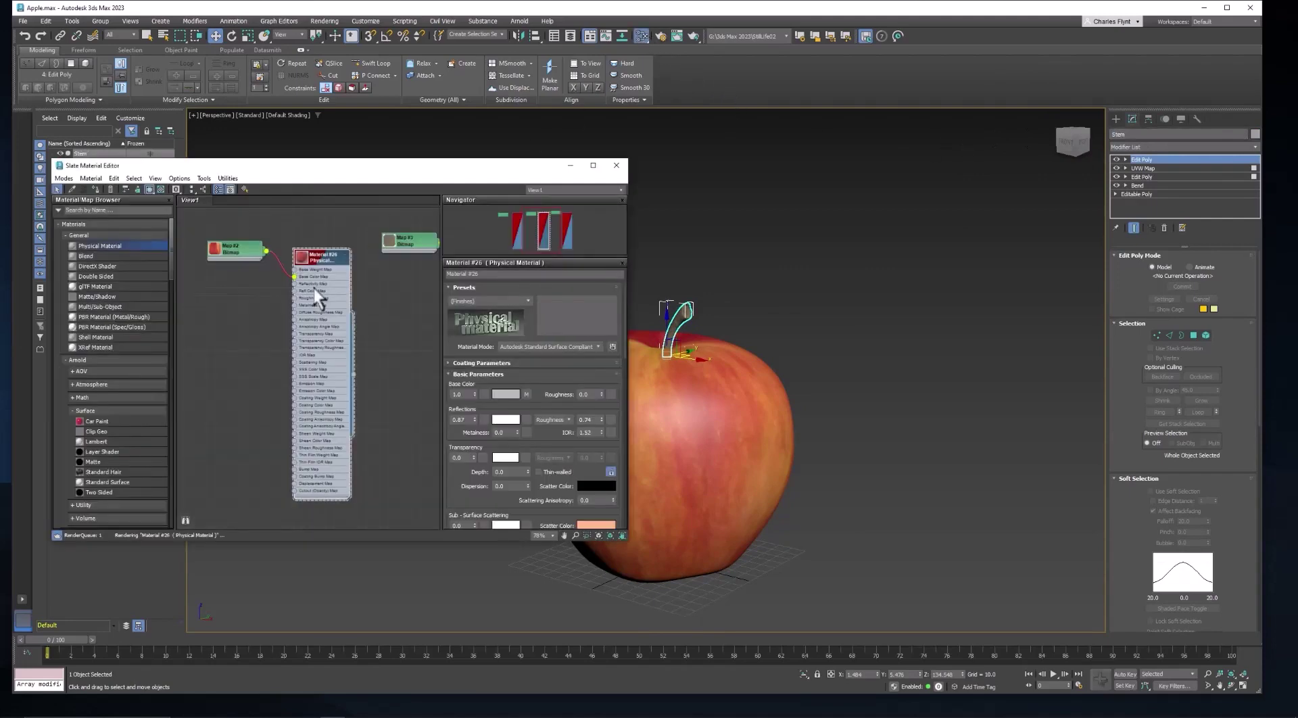
pyautogui.click(502, 274)
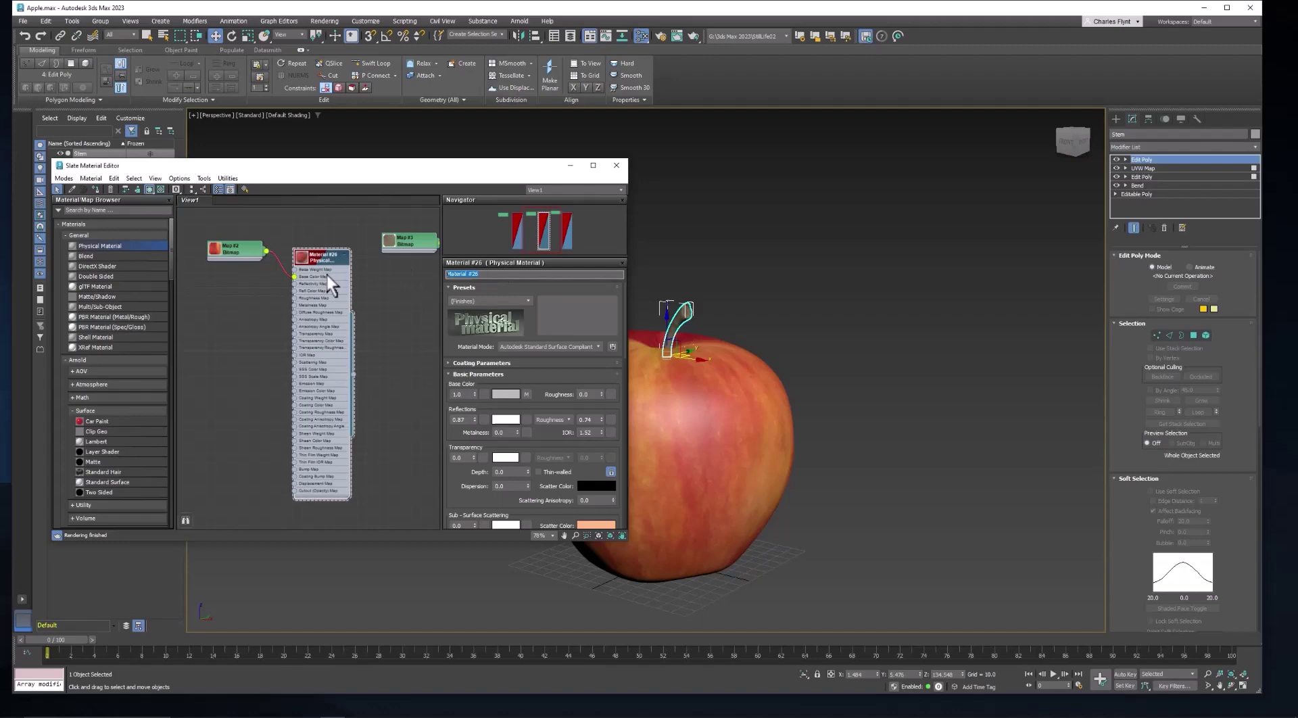
pyautogui.moveTo(390, 279); pyautogui.dragTo(321, 293, button='middle')
pyautogui.doubleClick(416, 267)
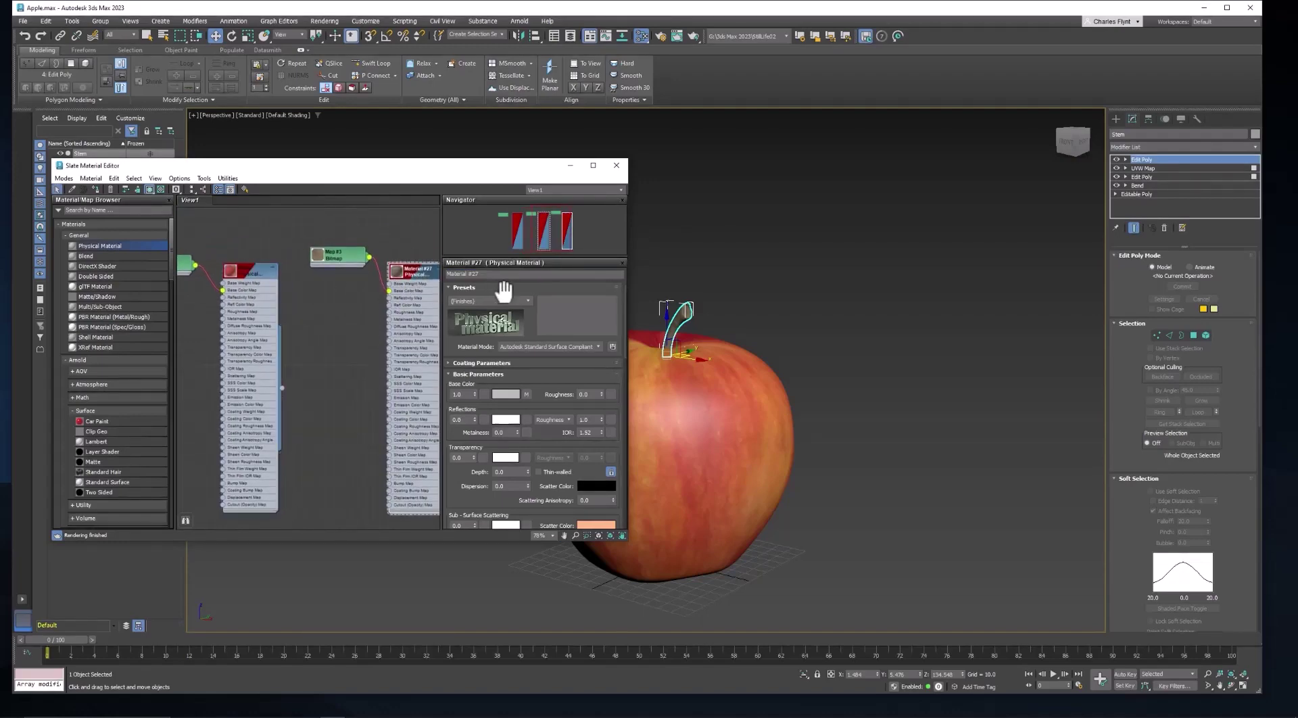
pyautogui.click(497, 277)
pyautogui.write('5')
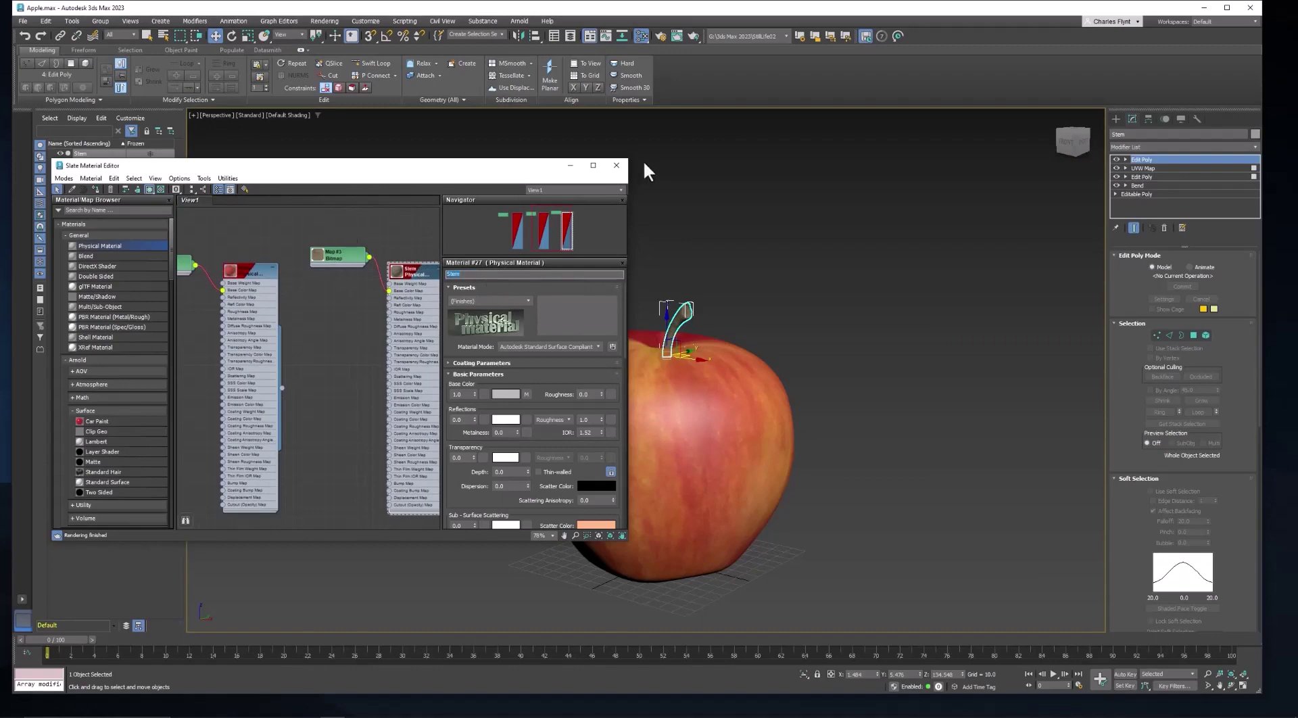
pyautogui.click(615, 164)
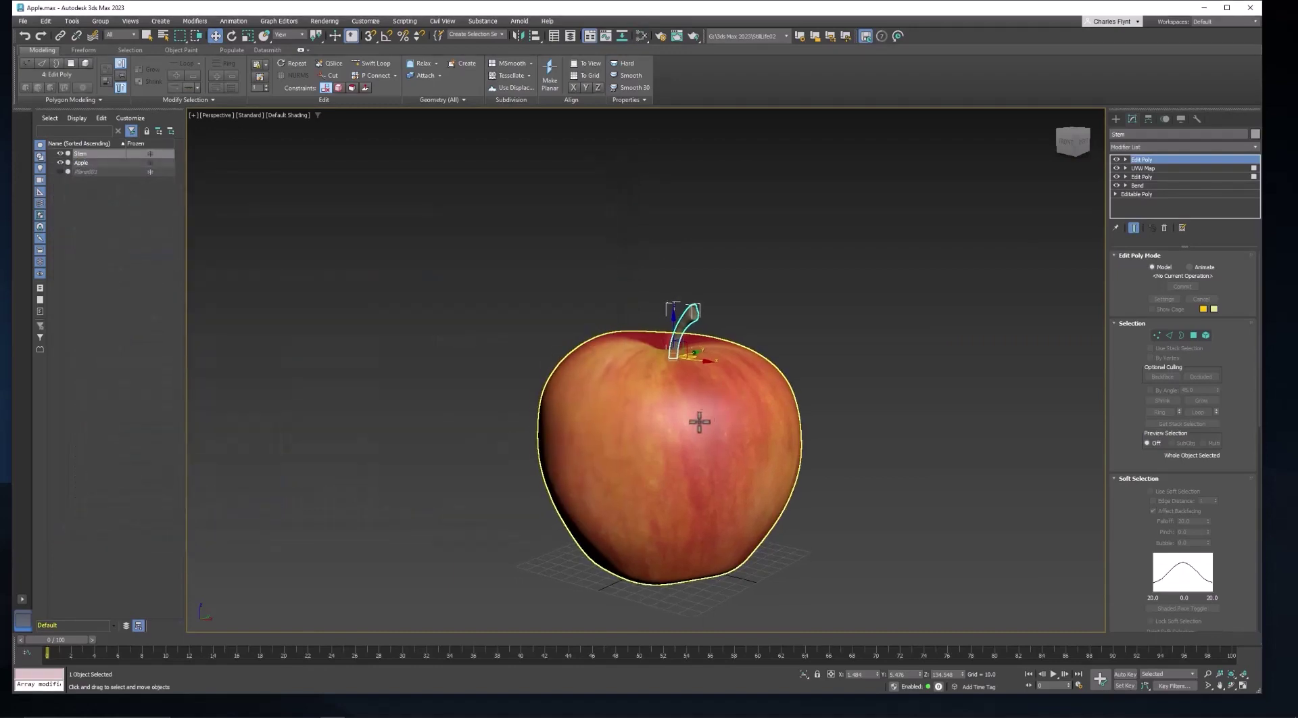
pyautogui.scroll(4, 699, 422)
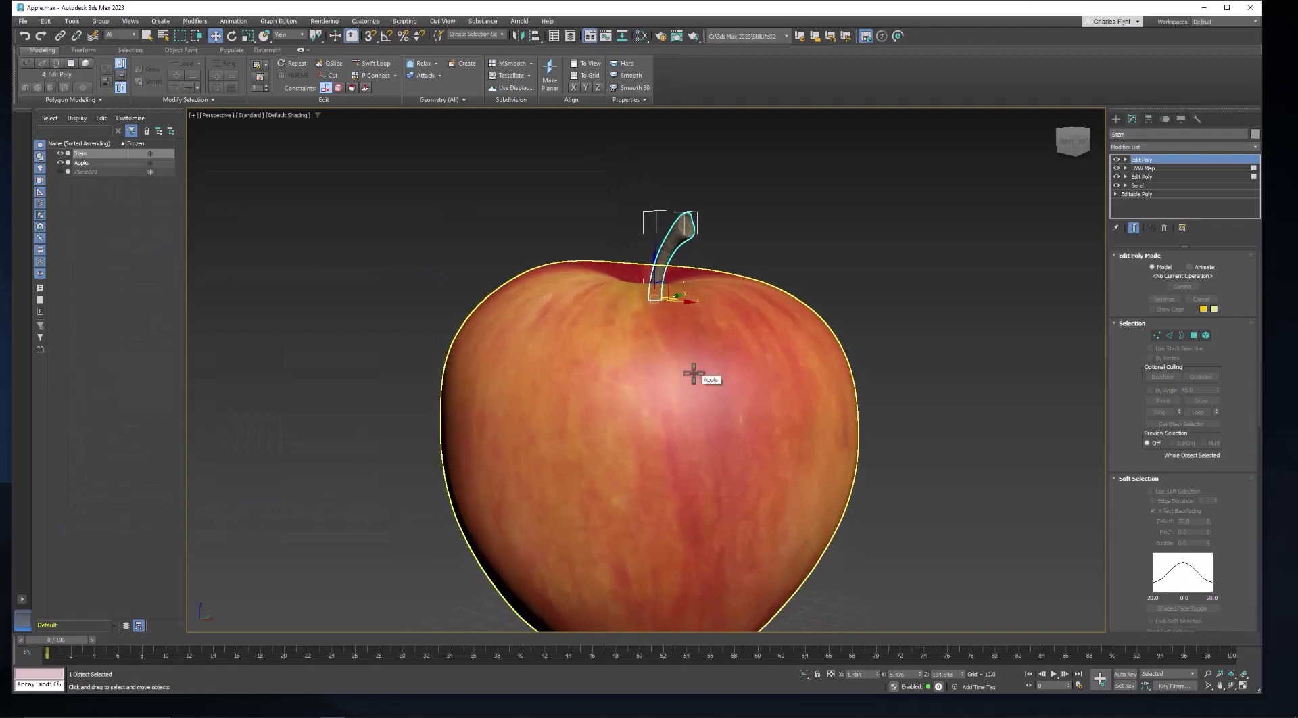
pyautogui.keyDown('alt'); pyautogui.moveTo(689, 385); pyautogui.dragTo(672, 365, button='middle'); pyautogui.keyUp('alt')
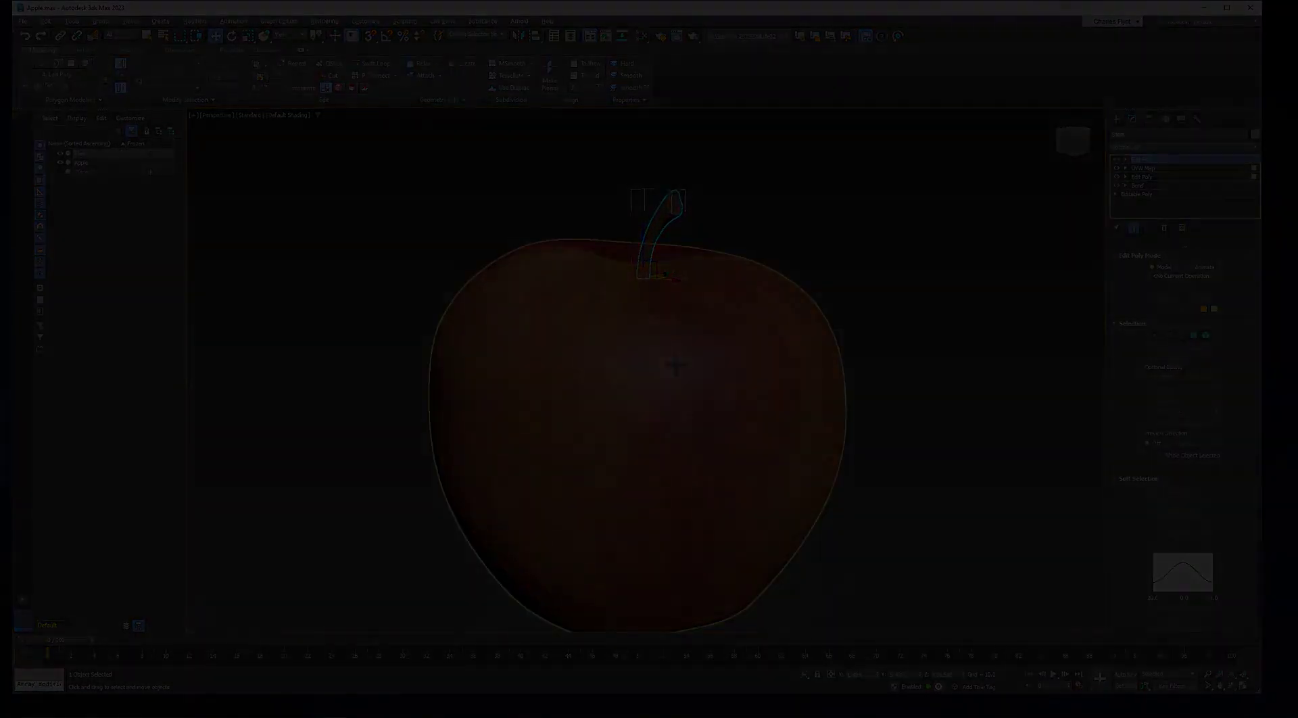